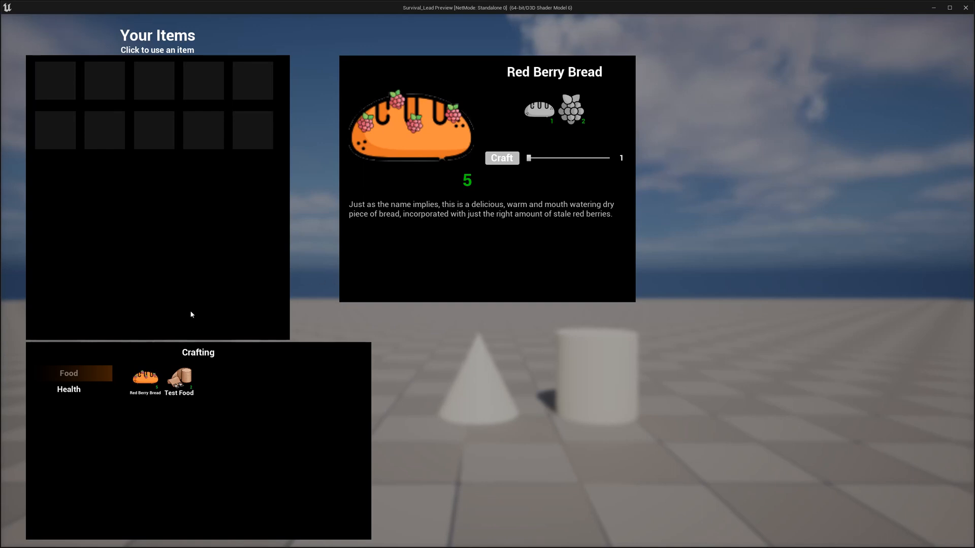
# - Inspect the Health and Food crafting categories, show the Test Food details, and try its craft quantity slider in the game preview
pyautogui.click(84, 392)
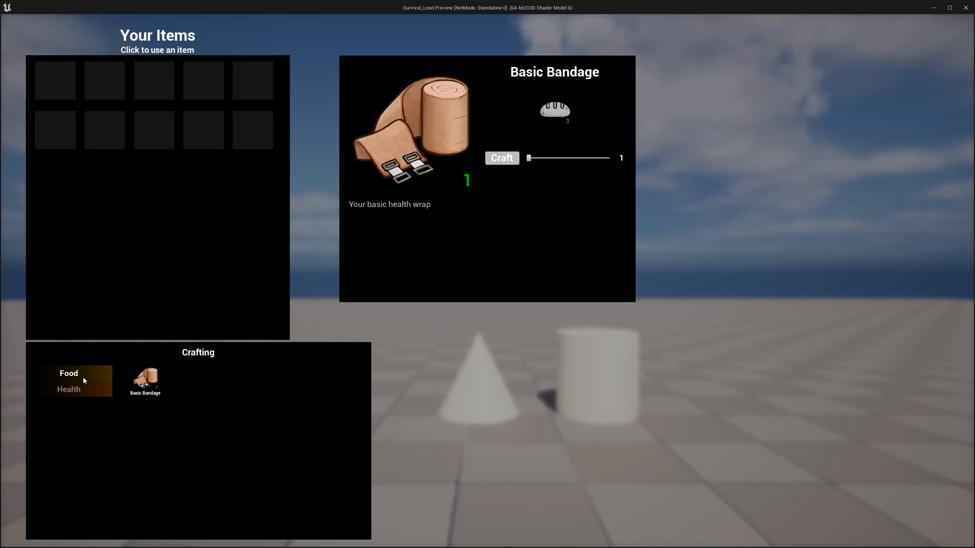
pyautogui.click(83, 380)
pyautogui.click(82, 392)
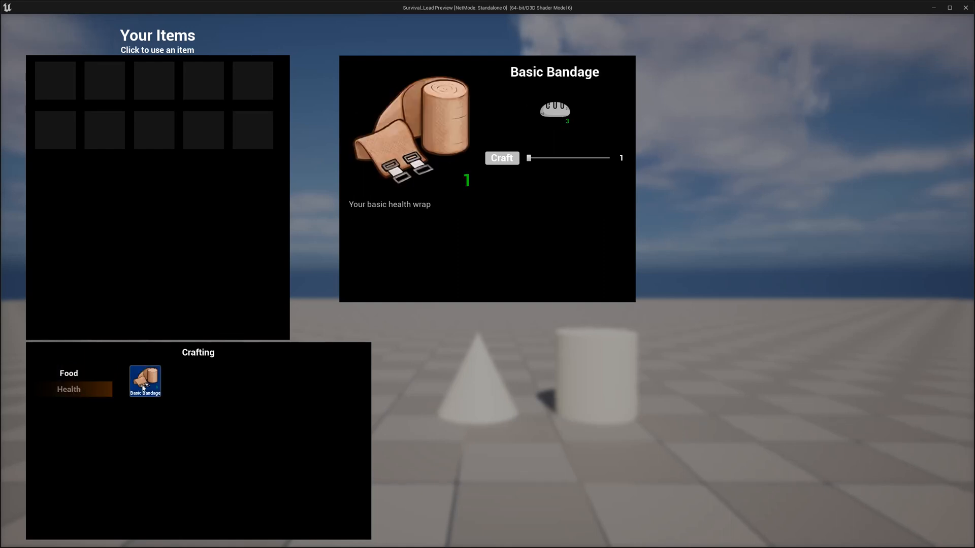
pyautogui.click(79, 374)
pyautogui.click(174, 383)
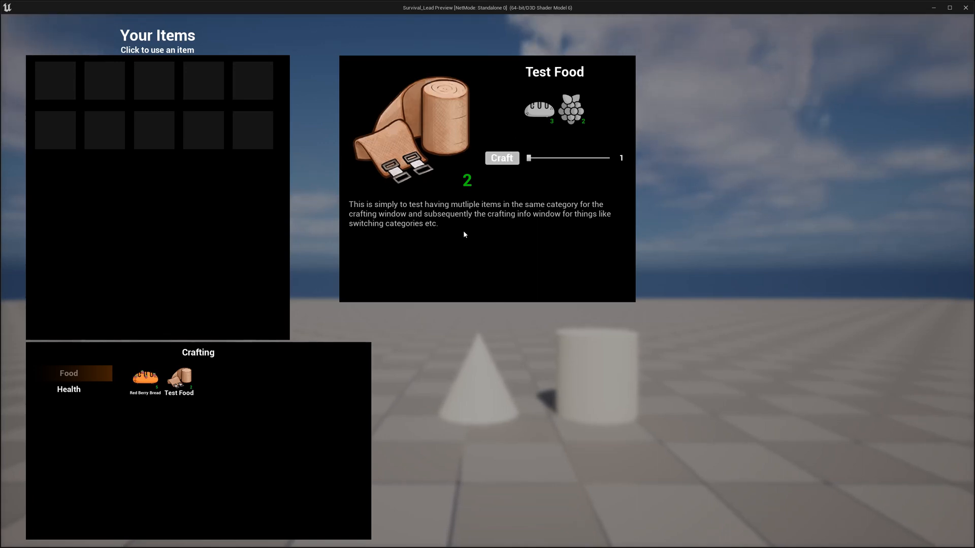
pyautogui.moveTo(529, 159)
pyautogui.mouseDown()
pyautogui.moveTo(570, 166)
pyautogui.moveTo(528, 168)
pyautogui.mouseUp()
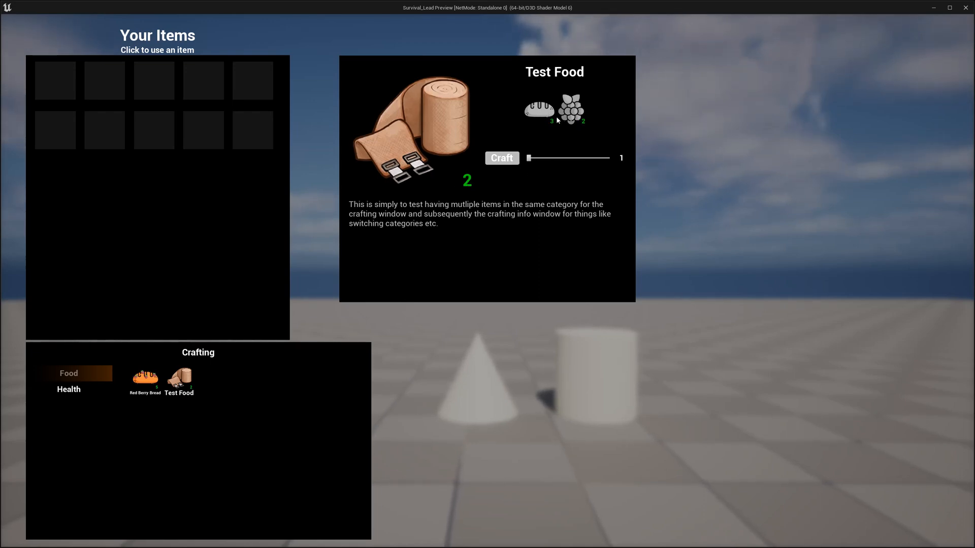
pyautogui.moveTo(528, 158); pyautogui.dragTo(600, 158)
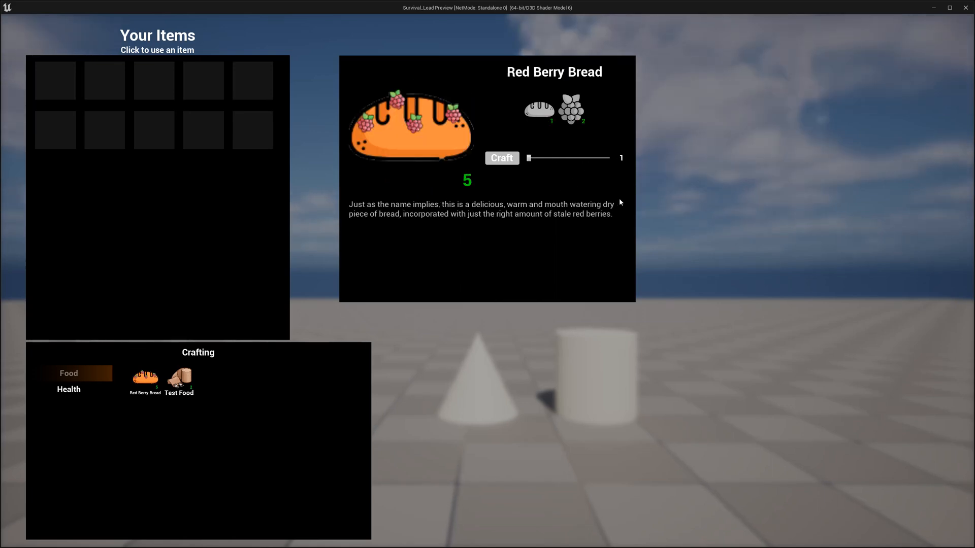
# - Close the inventory, walk up to the cone, collect its bread and red berries, and reopen the inventory
pyautogui.press('Tab')
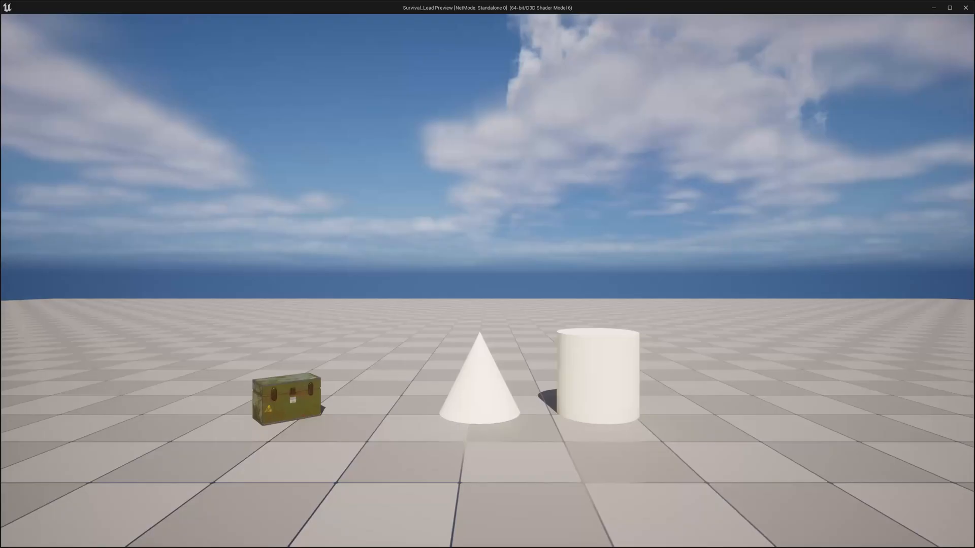
pyautogui.press('w')
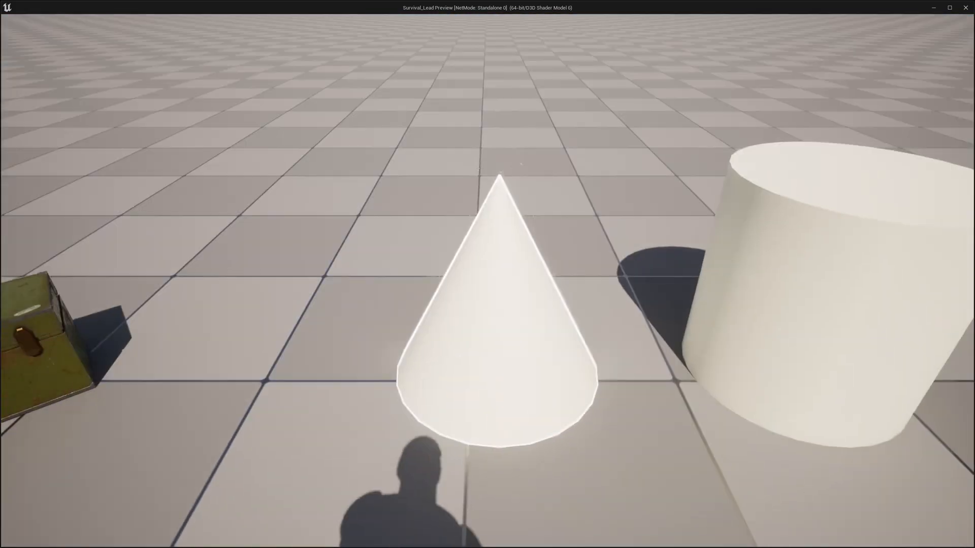
pyautogui.press('e')
pyautogui.press('e')
pyautogui.press('Tab')
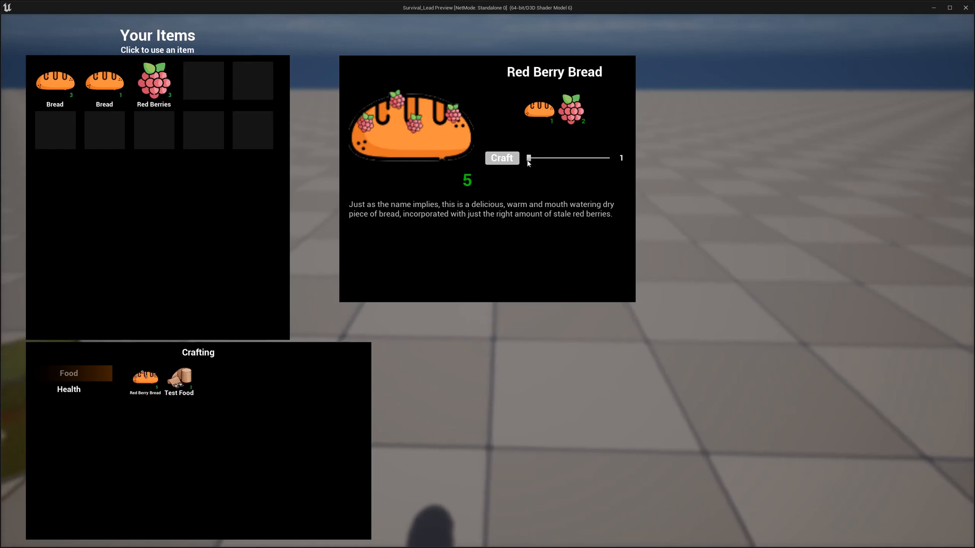
# - Test the Red Berry Bread craft quantity at 2, 5 and 6 to examine how the ingredient requirements scale
pyautogui.moveTo(528, 158); pyautogui.dragTo(539, 158)
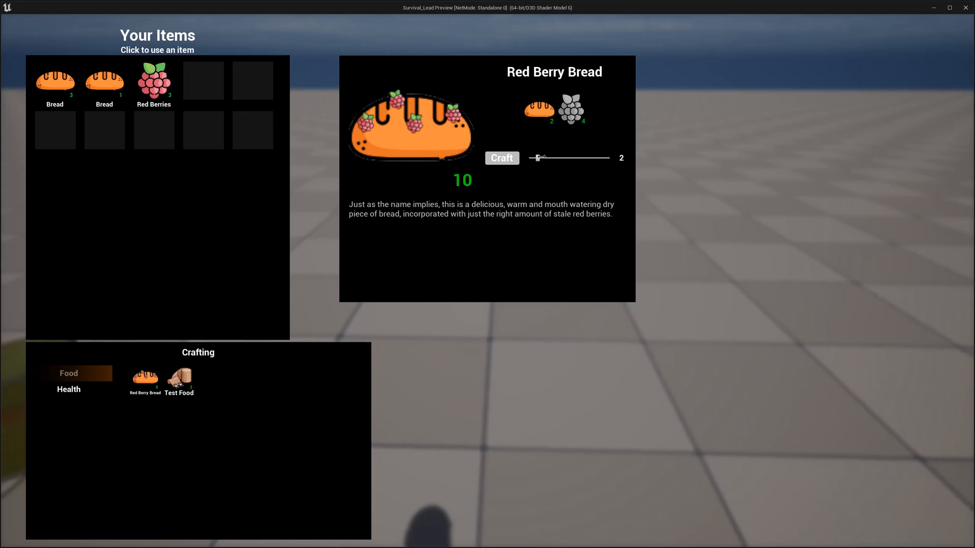
pyautogui.moveTo(538, 158); pyautogui.dragTo(570, 157)
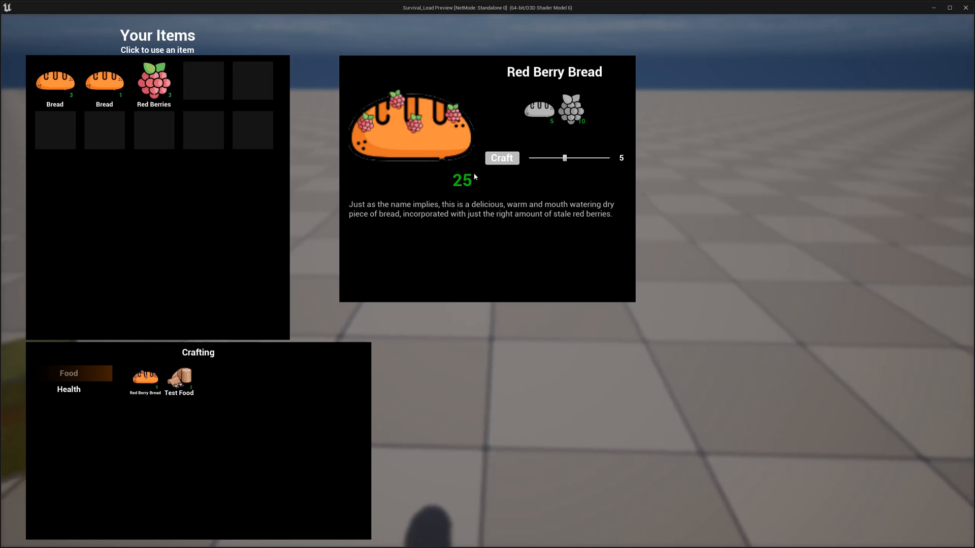
pyautogui.moveTo(565, 159)
pyautogui.mouseDown()
pyautogui.moveTo(520, 159)
pyautogui.moveTo(573, 159)
pyautogui.mouseUp()
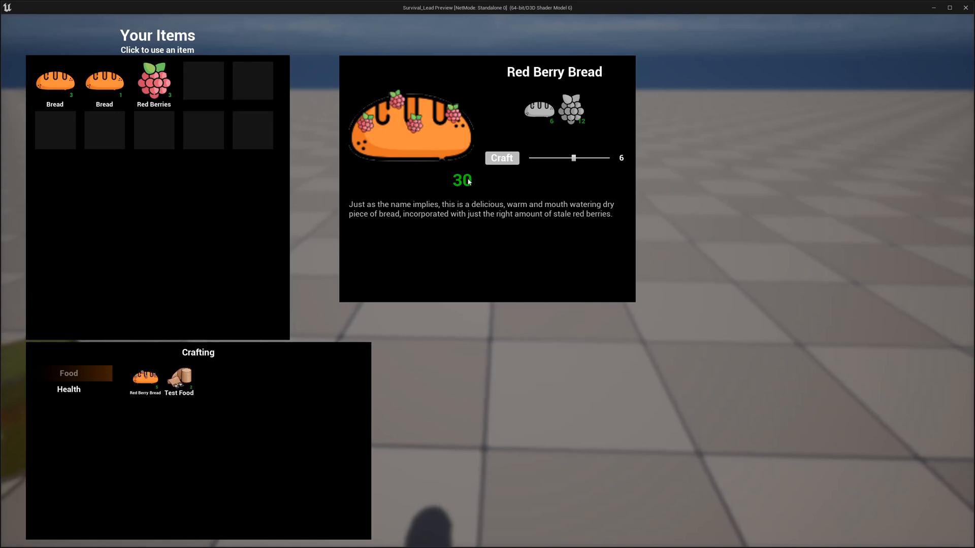
# - Show the Test Food recipe, reduce its craft quantity to 1, and check the Basic Bandage recipe in the Health category
pyautogui.click(189, 389)
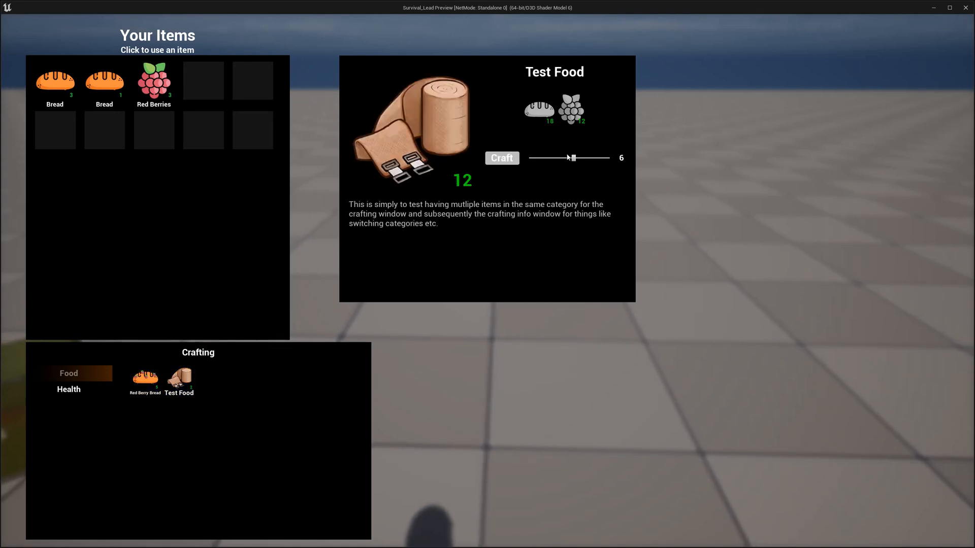
pyautogui.moveTo(573, 157); pyautogui.dragTo(528, 157)
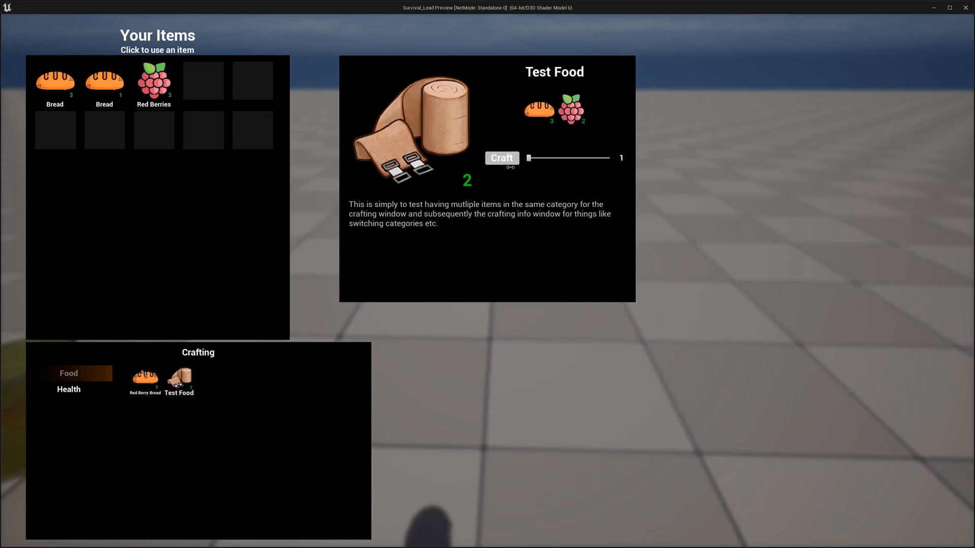
pyautogui.click(69, 390)
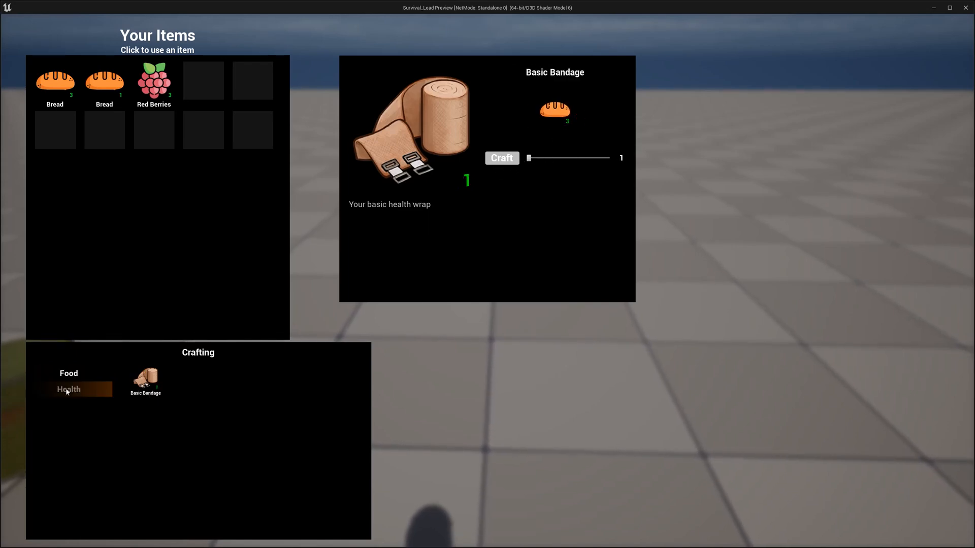
pyautogui.moveTo(528, 157)
pyautogui.mouseDown()
pyautogui.moveTo(609, 158)
pyautogui.moveTo(528, 158)
pyautogui.mouseUp()
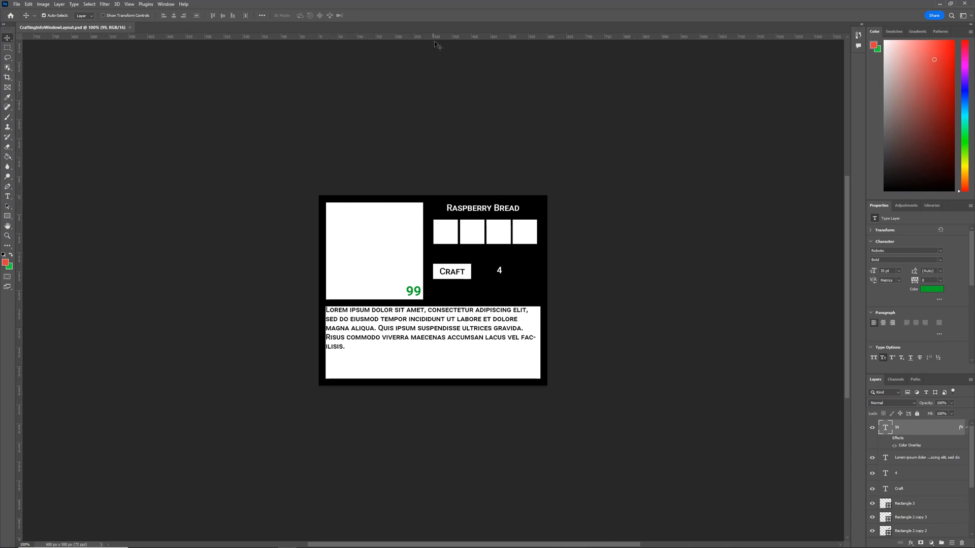
# - In the Photoshop layout, place a horizontal guide at about 273 px under the image box and a vertical guide beside that box
pyautogui.moveTo(417, 35); pyautogui.dragTo(547, 36)
pyautogui.moveTo(487, 36); pyautogui.dragTo(527, 301)
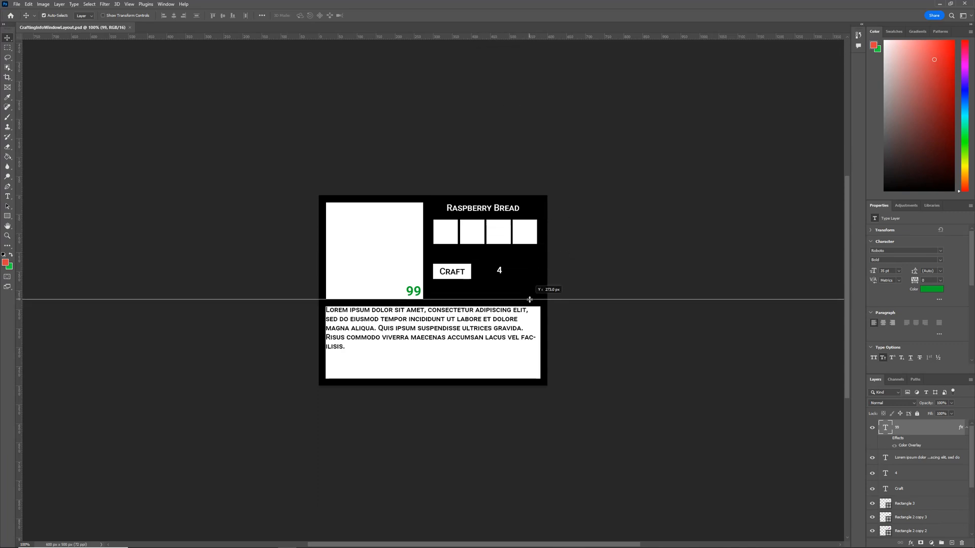
pyautogui.moveTo(530, 300); pyautogui.dragTo(530, 300)
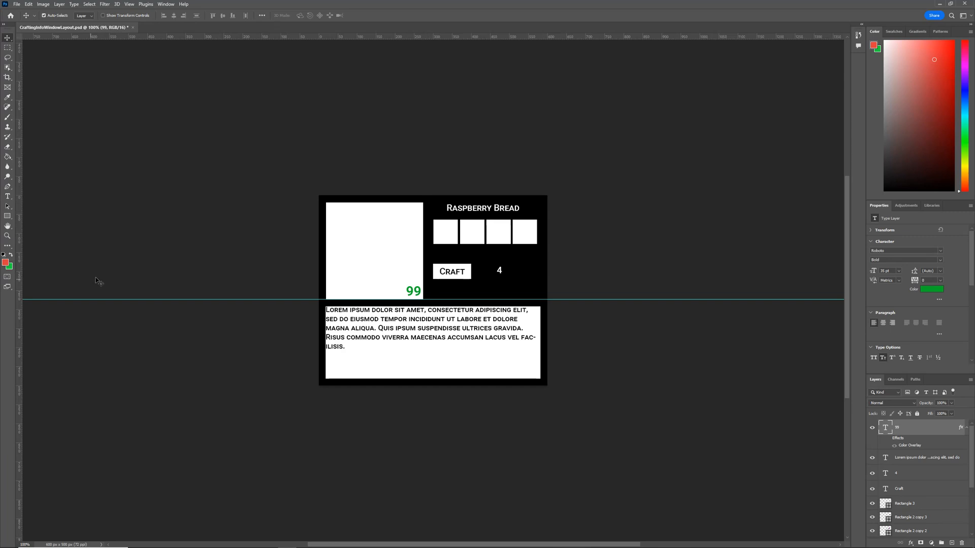
pyautogui.moveTo(24, 294); pyautogui.dragTo(427, 288)
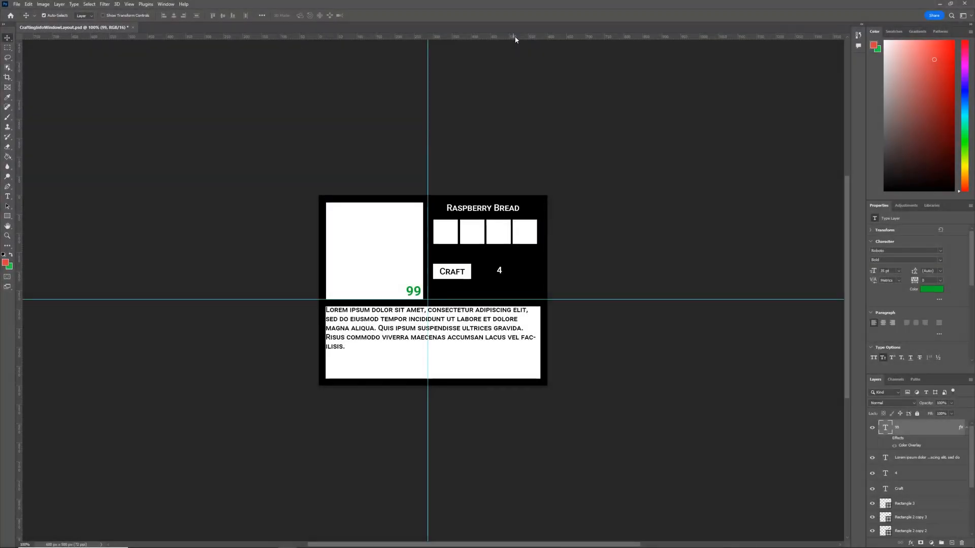
# - Add two horizontal guides to the layout, one under the Raspberry Bread title and one under the ingredient boxes
pyautogui.moveTo(515, 38); pyautogui.dragTo(544, 212)
pyautogui.moveTo(544, 37); pyautogui.dragTo(556, 252)
pyautogui.moveTo(576, 38)
pyautogui.mouseDown()
pyautogui.moveTo(579, 172)
pyautogui.moveTo(571, 39)
pyautogui.moveTo(587, 31)
pyautogui.mouseUp()
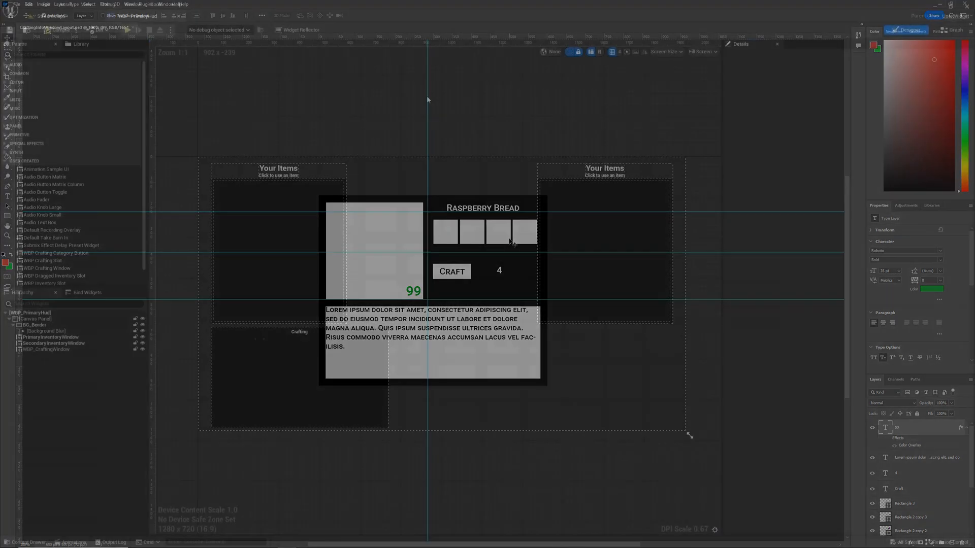
# - Switch to Unreal Editor and create a folder named Inventory inside the Widgets content folder
pyautogui.hotkey('ctrl', 'space')
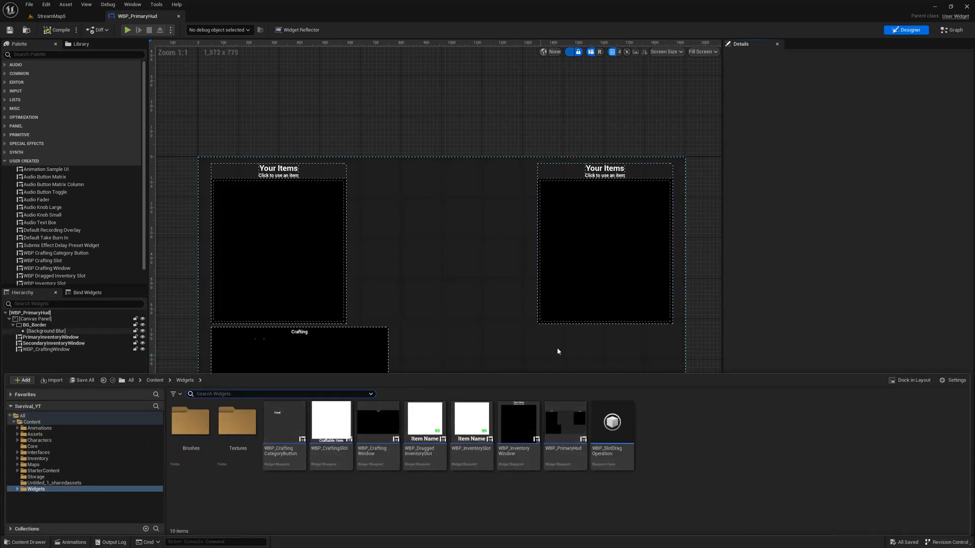
pyautogui.rightClick(663, 433)
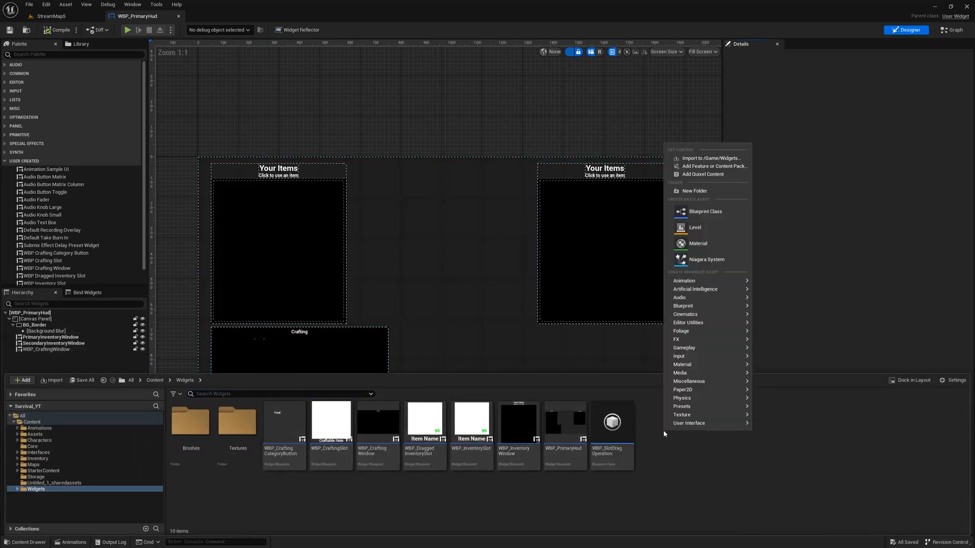
pyautogui.click(694, 191)
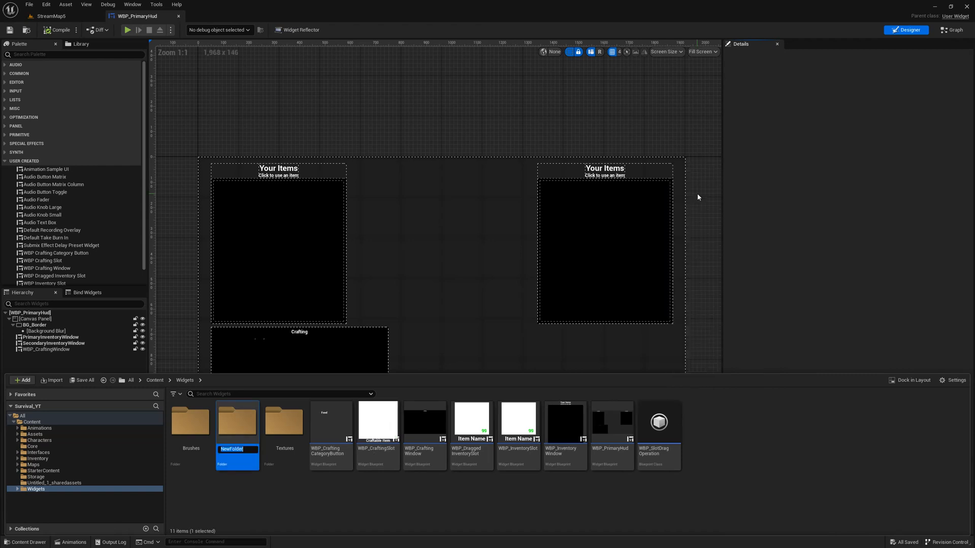
pyautogui.press('BackSpace')
pyautogui.write('Inventory')
pyautogui.press('Return')
# - Create a second folder named Crafting inside the Widgets content folder
pyautogui.rightClick(772, 437)
pyautogui.click(811, 204)
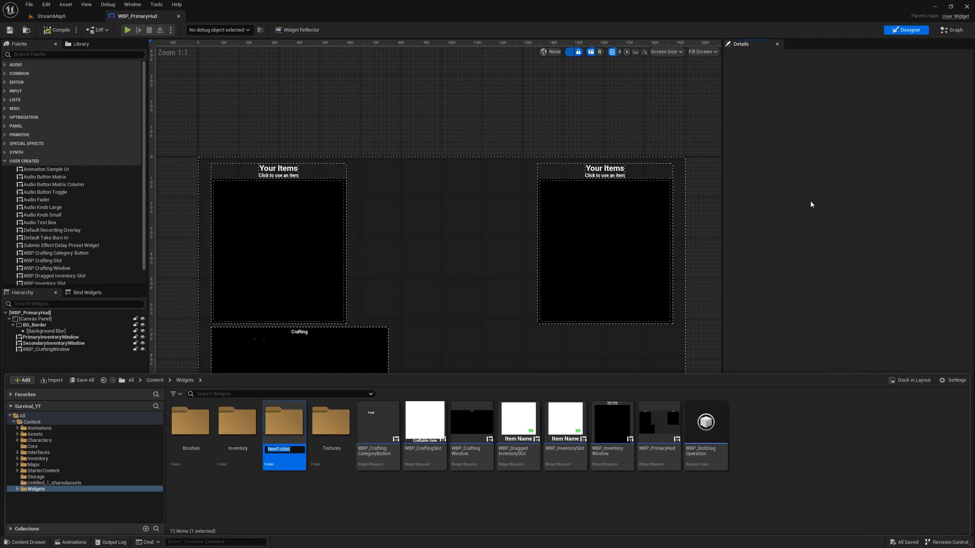
pyautogui.write('Crafting')
pyautogui.press('Return')
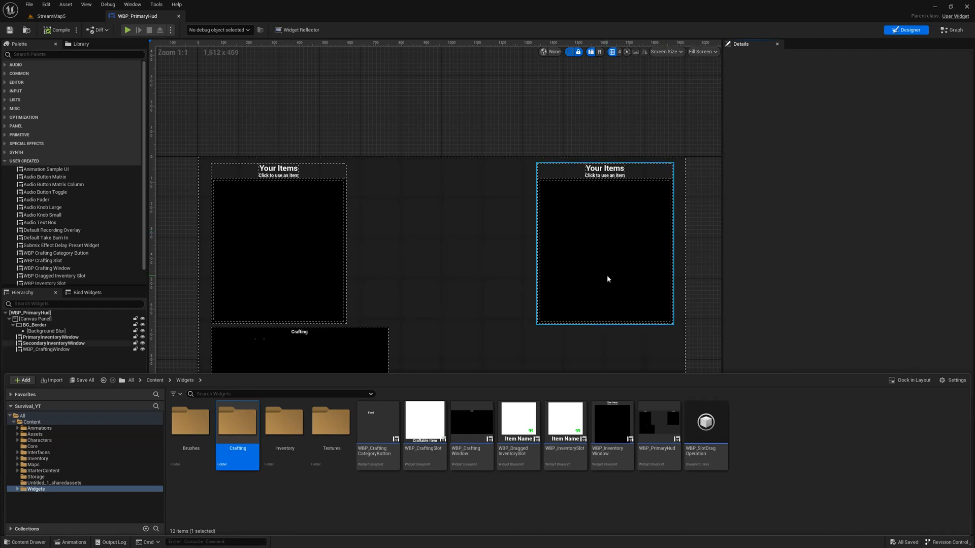
# - Move WBP_InventorySlot, WBP_InventoryWindow and WBP_DraggedInventorySlot into the Inventory folder
pyautogui.click(565, 422)
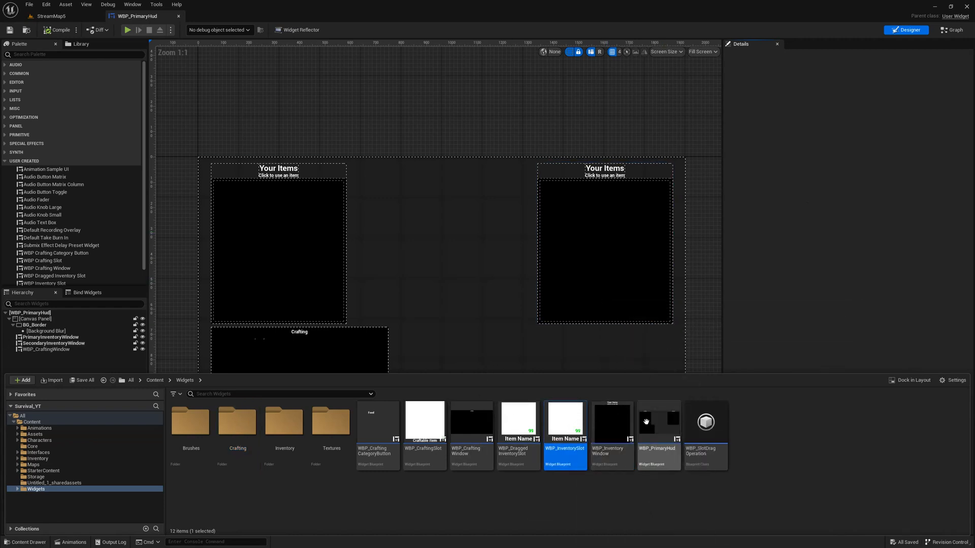
pyautogui.keyDown('ctrl'); pyautogui.click(612, 421); pyautogui.keyUp('ctrl')
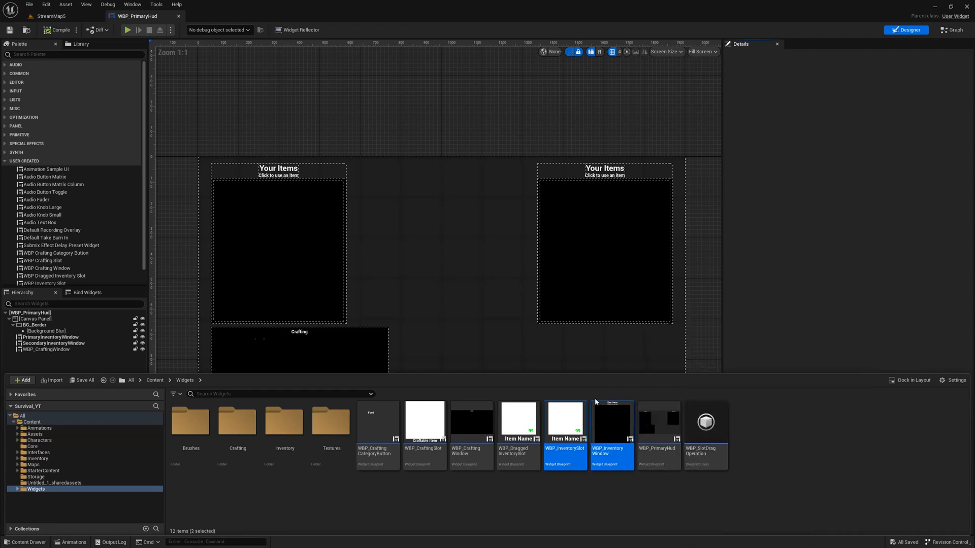
pyautogui.keyDown('ctrl'); pyautogui.click(529, 420); pyautogui.keyUp('ctrl')
pyautogui.moveTo(529, 420); pyautogui.dragTo(283, 429)
pyautogui.click(303, 442)
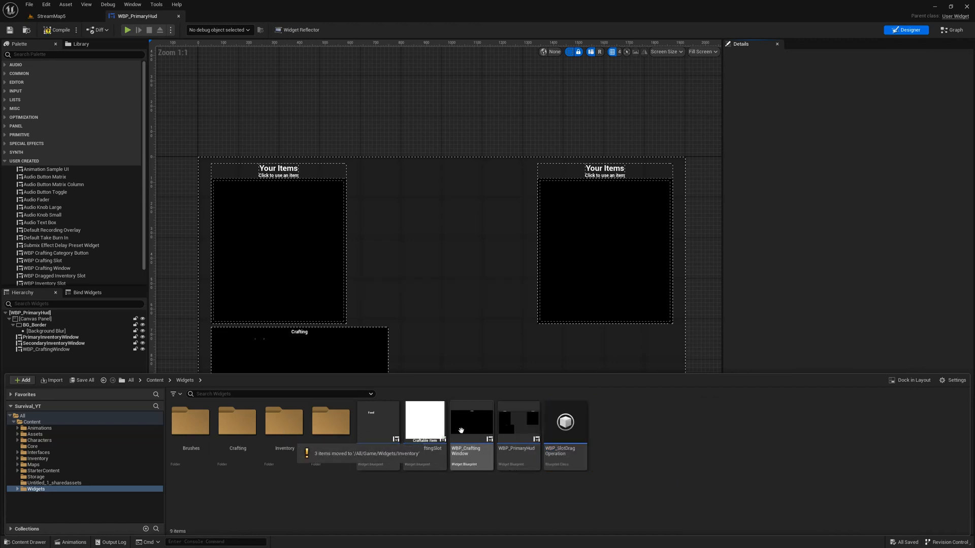
# - Move WBP_CraftingCategoryButton, WBP_CraftingSlot and WBP_CraftingWindow into the Crafting folder, and fix up redirectors for the whole Content folder
pyautogui.click(490, 432)
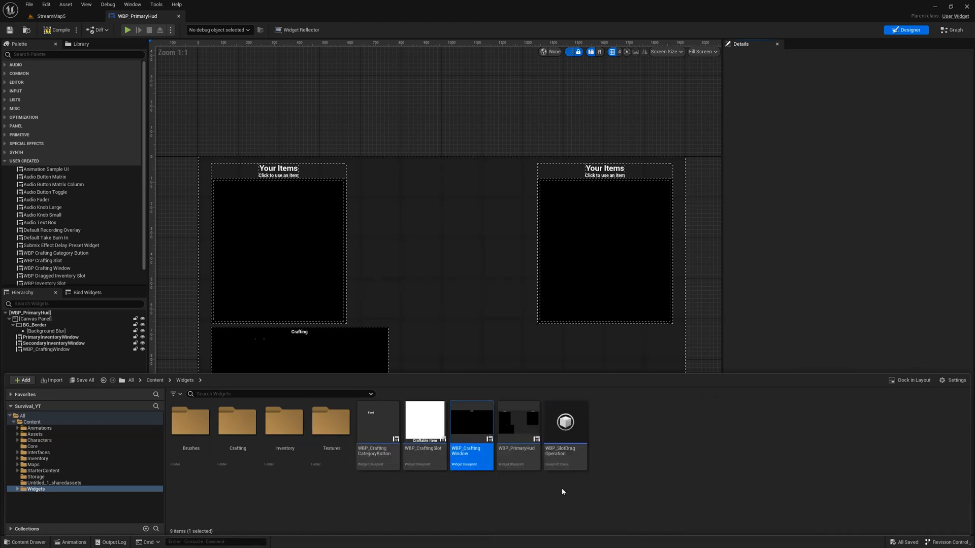
pyautogui.keyDown('ctrl'); pyautogui.click(367, 429); pyautogui.keyUp('ctrl')
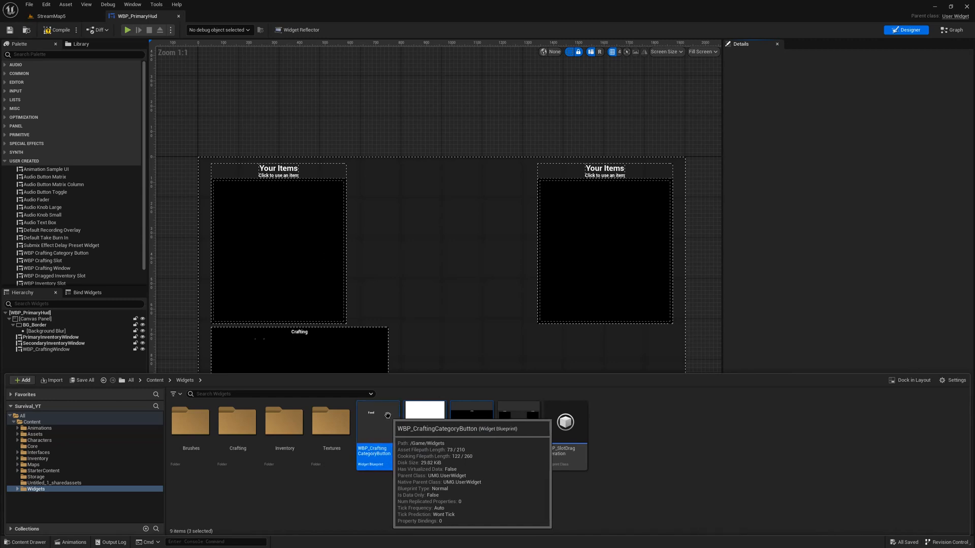
pyautogui.keyDown('ctrl'); pyautogui.click(424, 424); pyautogui.keyUp('ctrl')
pyautogui.moveTo(425, 424); pyautogui.dragTo(227, 424)
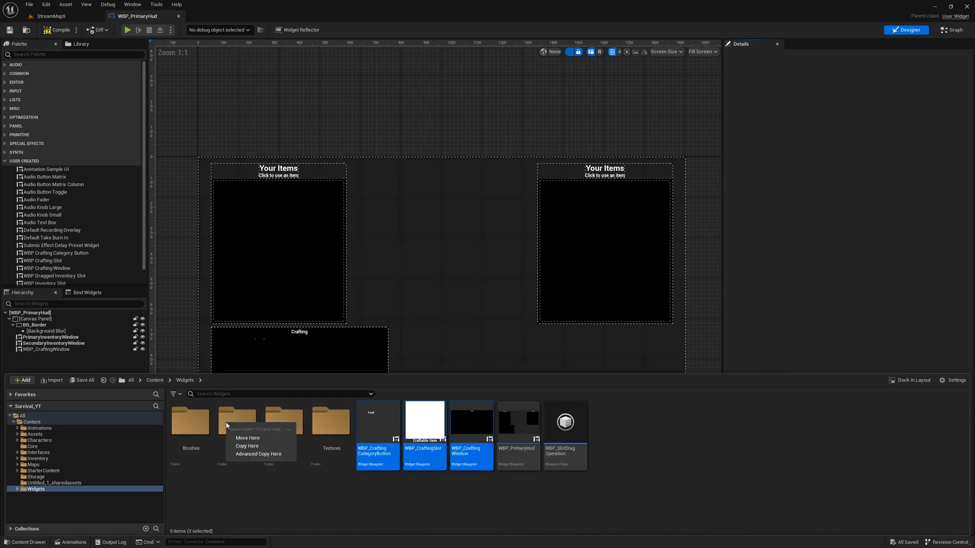
pyautogui.click(251, 435)
pyautogui.rightClick(53, 422)
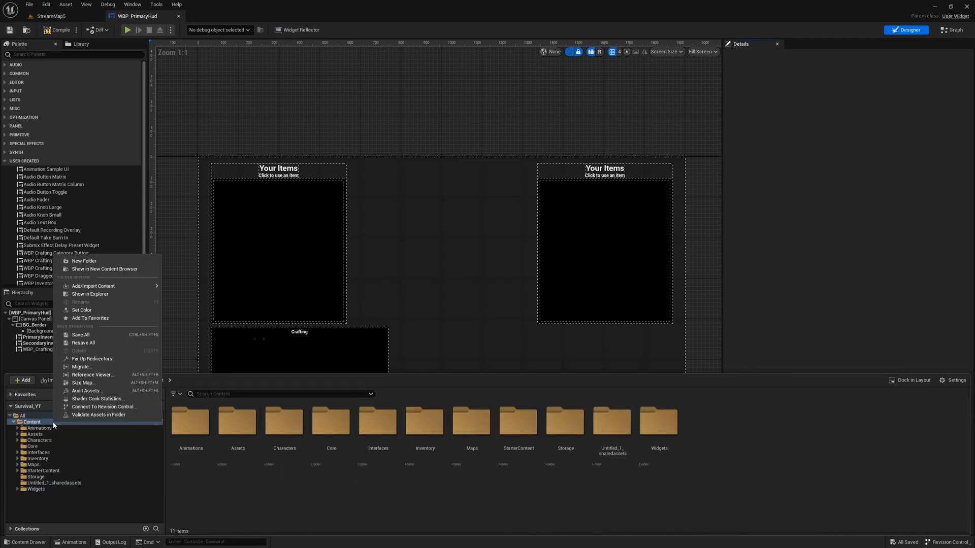
pyautogui.click(92, 359)
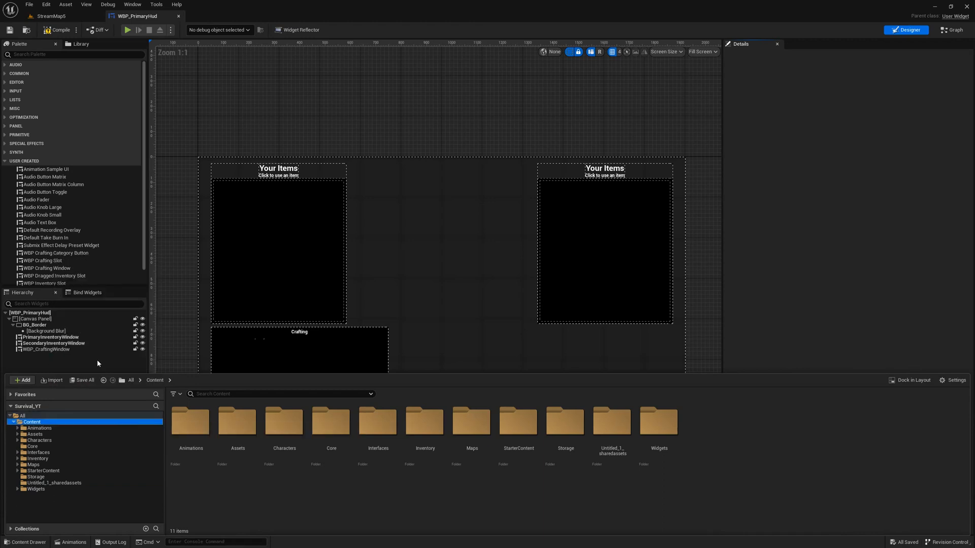
# - Create a User Widget named WBP_CraftingInfoWindow in the Widgets/Crafting folder, and open it docked beside the WBP_PrimaryHud editor
pyautogui.click(35, 489)
pyautogui.click(245, 431)
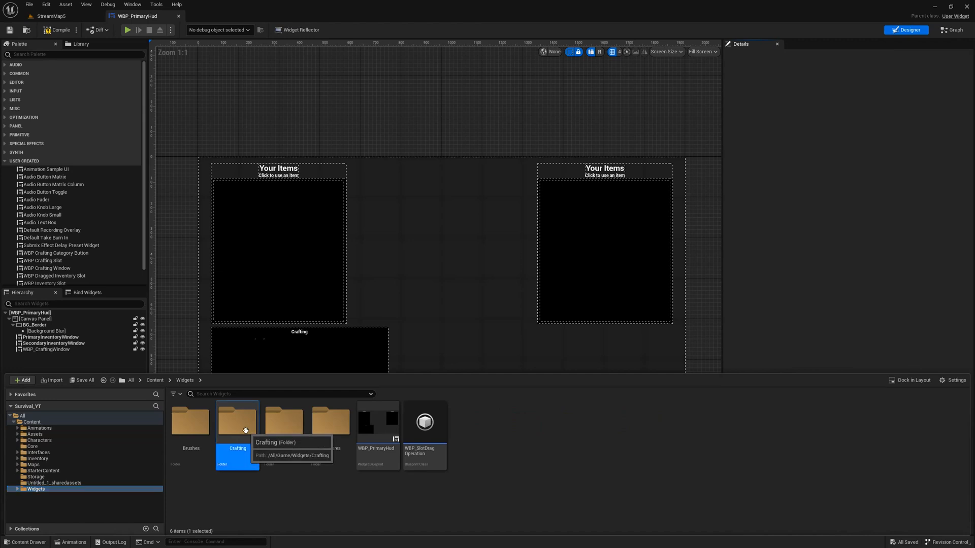
pyautogui.doubleClick(245, 431)
pyautogui.rightClick(344, 429)
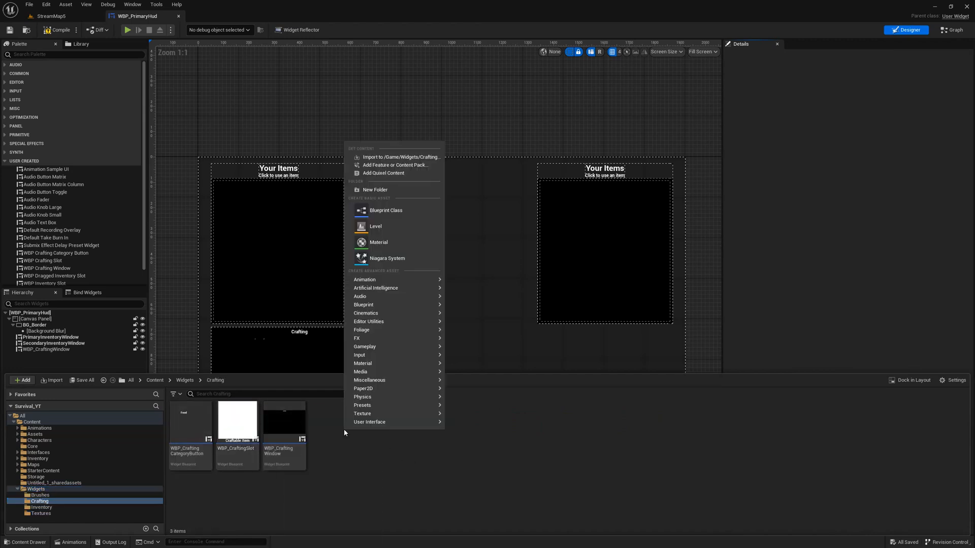
pyautogui.moveTo(365, 425)
pyautogui.click(485, 492)
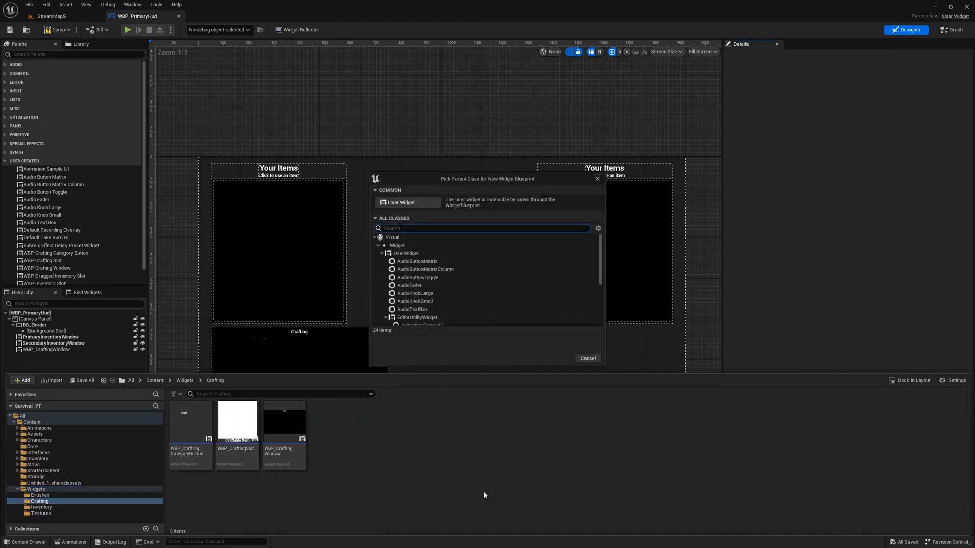
pyautogui.click(403, 203)
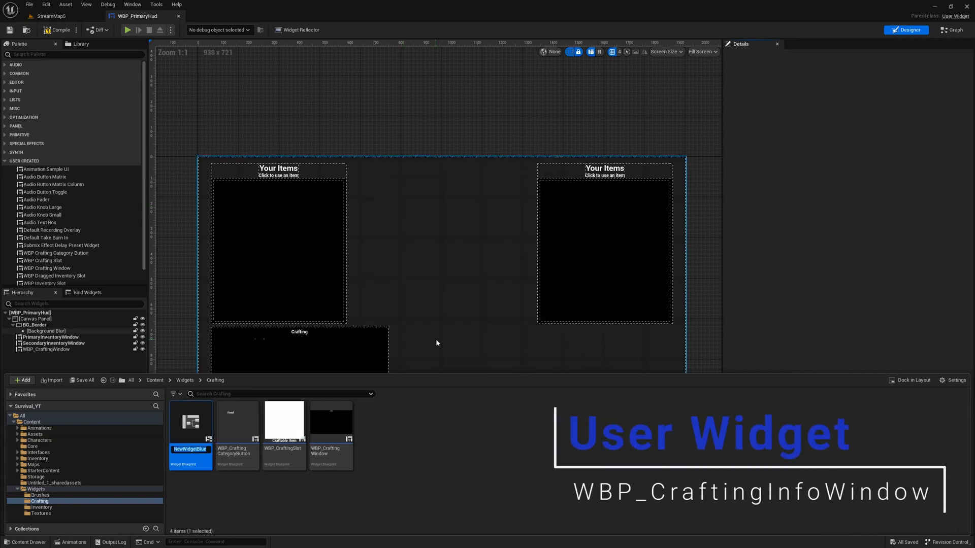
pyautogui.write('W')
pyautogui.write('BP_CraftingInfoWindow')
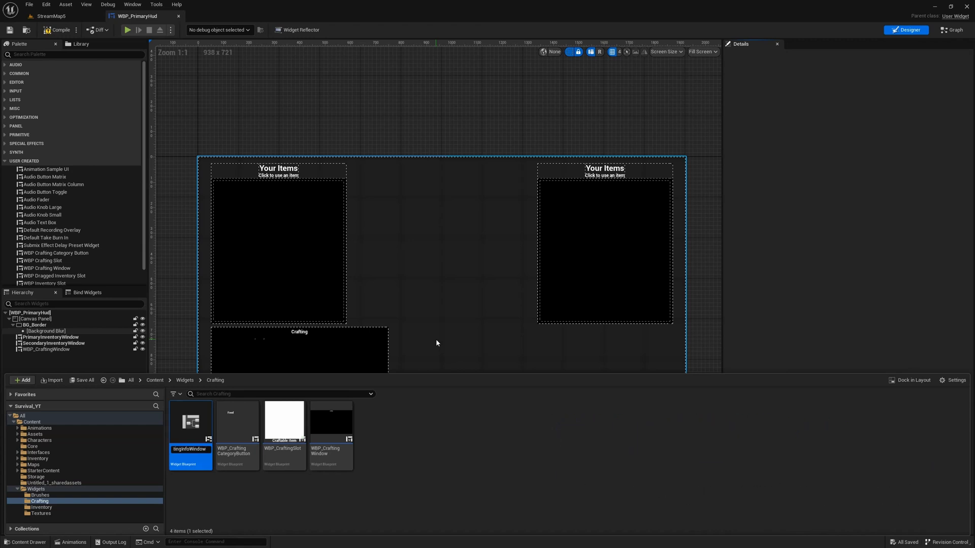
pyautogui.press('Return')
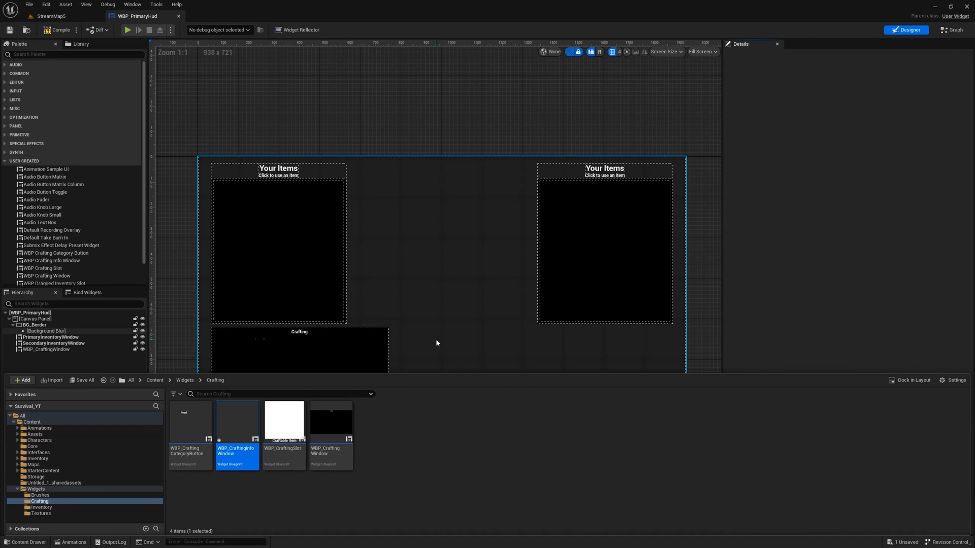
pyautogui.moveTo(241, 428); pyautogui.dragTo(621, 54)
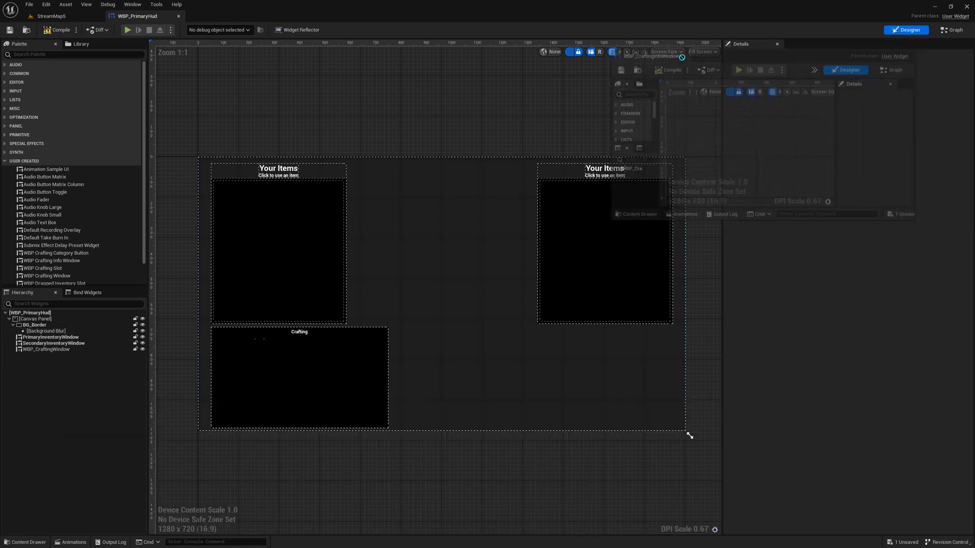
pyautogui.moveTo(681, 57); pyautogui.dragTo(355, 19)
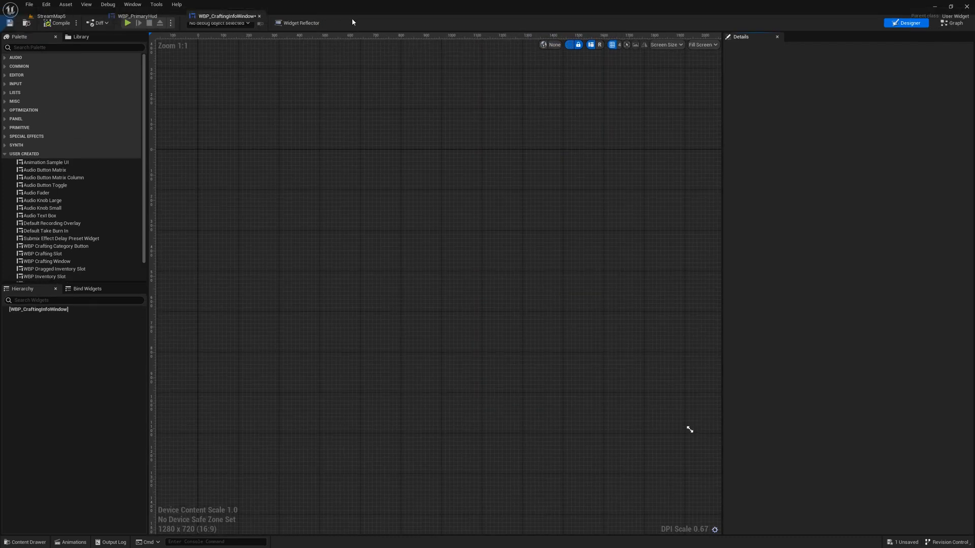
# - Set the editor preference Asset Editor Open Location to Main Window, then return to WBP_CraftingInfoWindow and save it
pyautogui.click(47, 7)
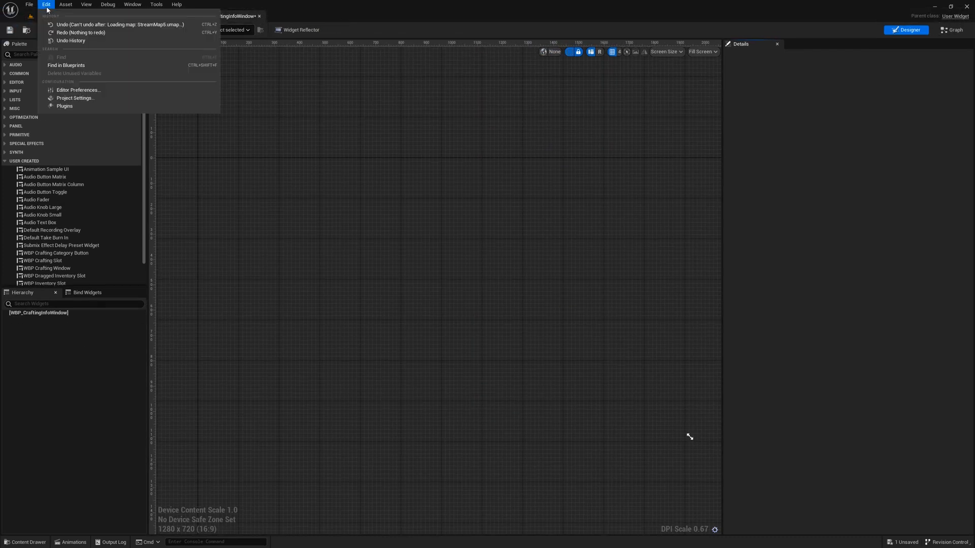
pyautogui.click(81, 90)
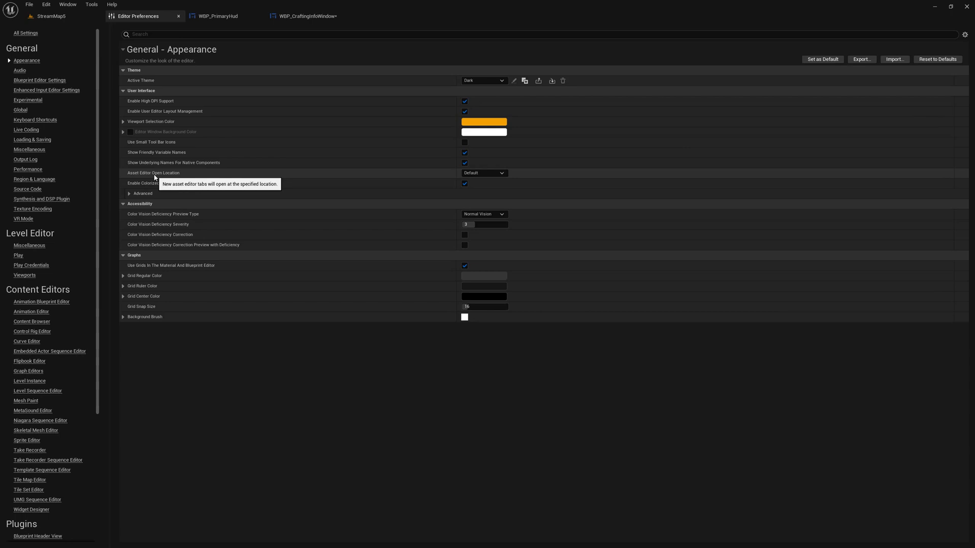
pyautogui.click(503, 173)
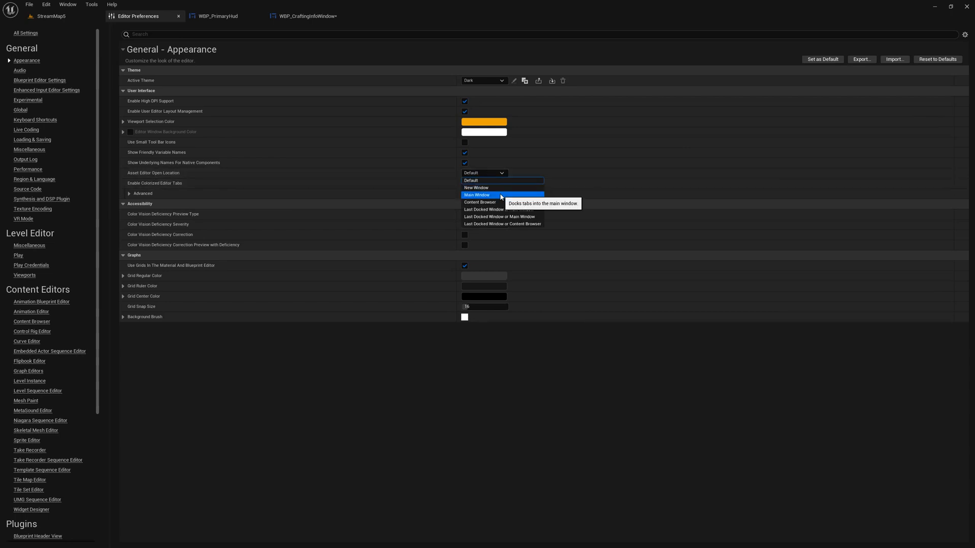
pyautogui.click(500, 195)
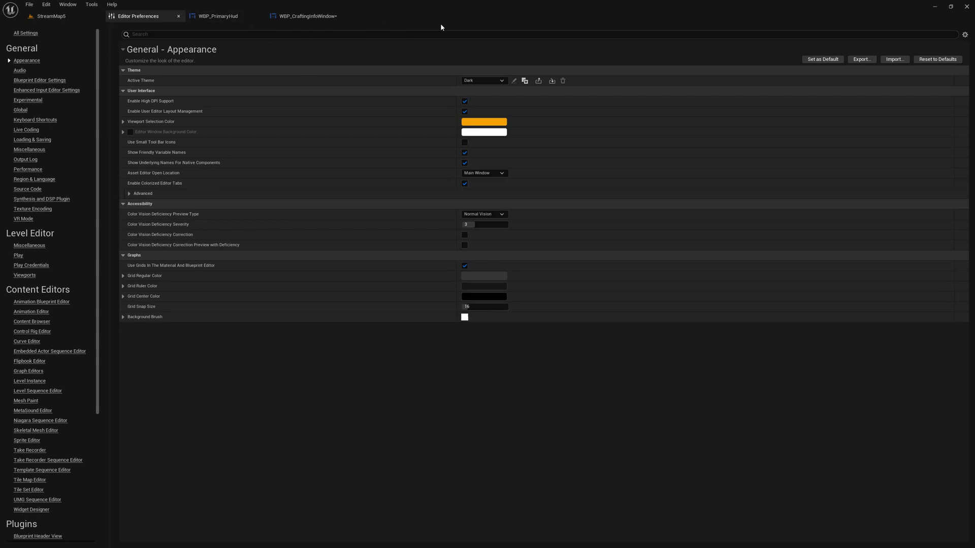
pyautogui.click(179, 16)
pyautogui.click(210, 18)
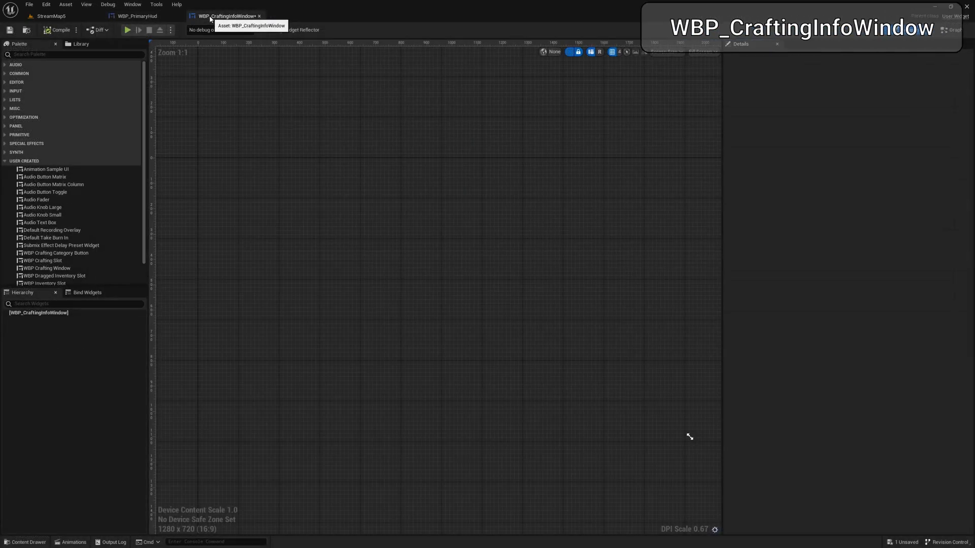
pyautogui.hotkey('ctrl', 's')
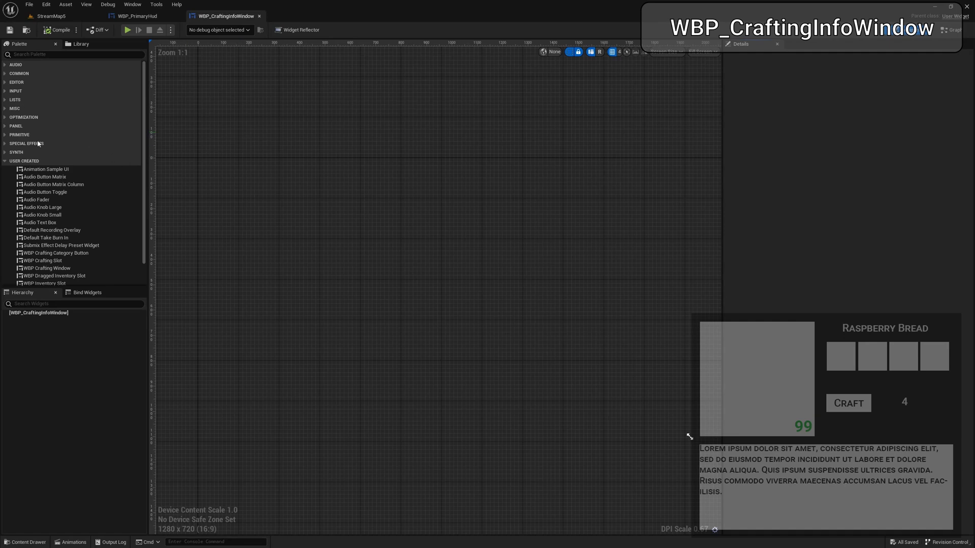
# - Add a Size Box as the widget's root, with a Vertical Box inside it holding two Horizontal Boxes
pyautogui.click(16, 126)
pyautogui.moveTo(33, 187); pyautogui.dragTo(31, 314)
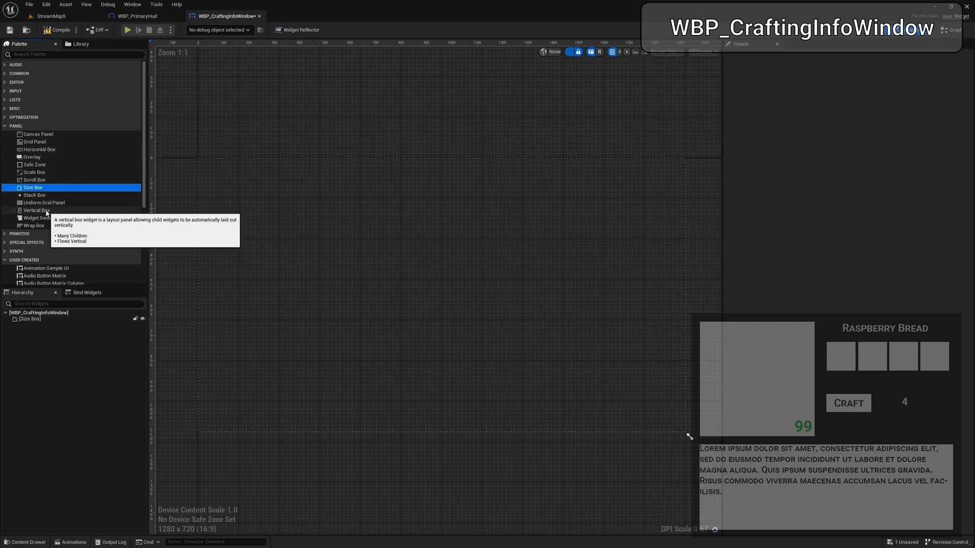
pyautogui.moveTo(51, 211); pyautogui.dragTo(37, 323)
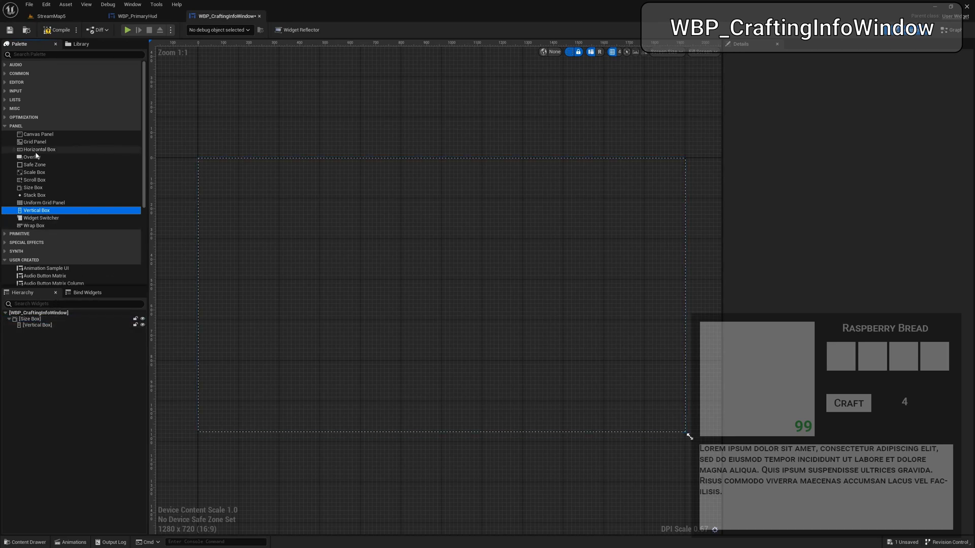
pyautogui.moveTo(46, 149); pyautogui.dragTo(38, 325)
pyautogui.moveTo(49, 152); pyautogui.dragTo(44, 325)
# - Place an Overlay followed by a Vertical Box inside the first Horizontal Box
pyautogui.click(45, 332)
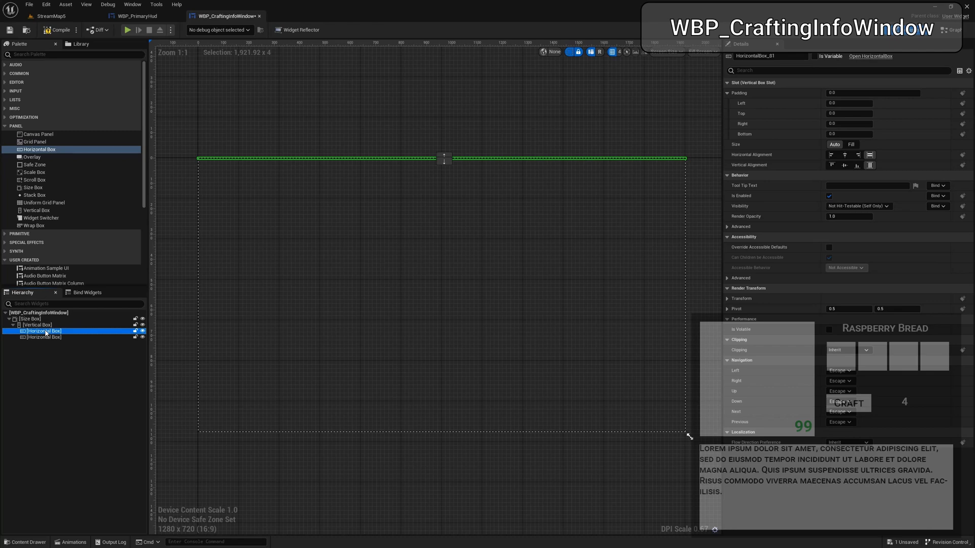
pyautogui.click(32, 157)
pyautogui.moveTo(77, 237); pyautogui.dragTo(43, 335)
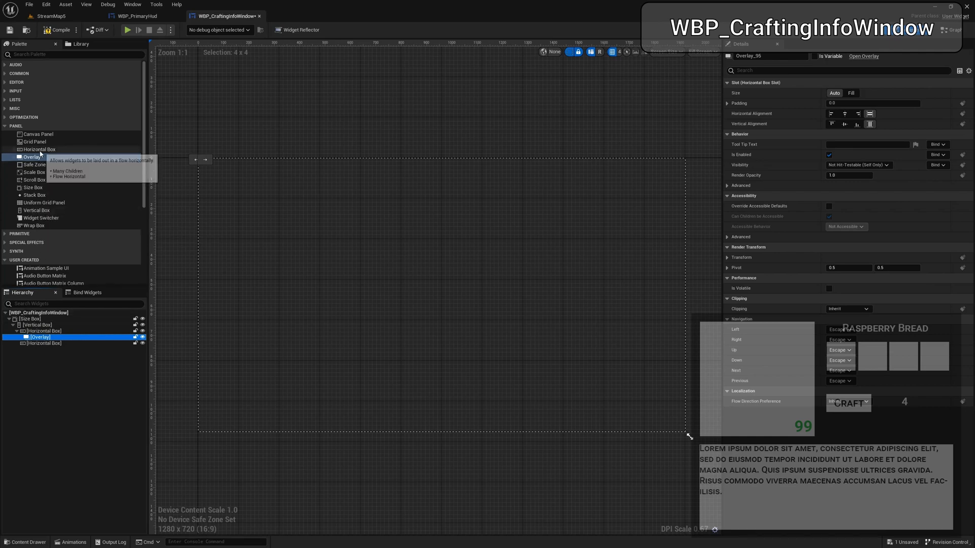
pyautogui.moveTo(39, 149); pyautogui.dragTo(44, 347)
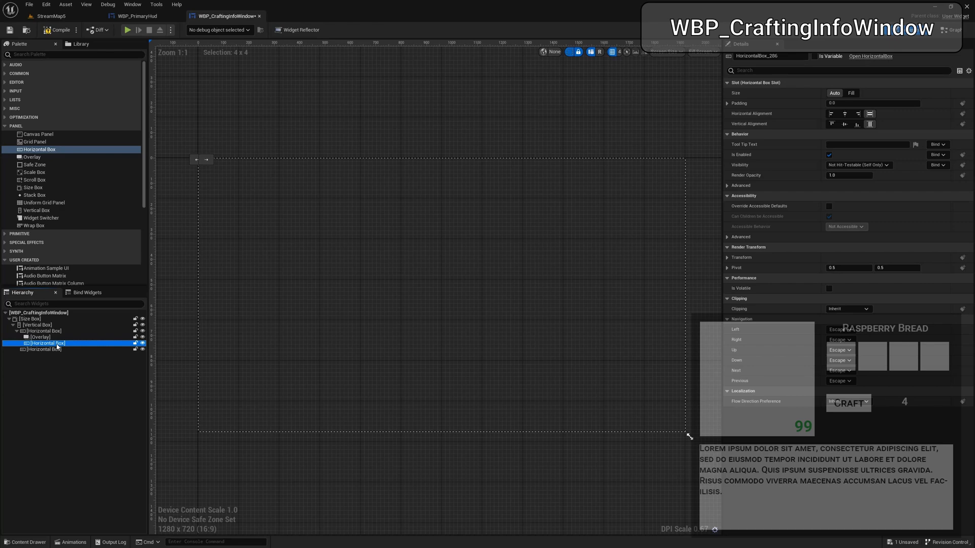
pyautogui.press('Delete')
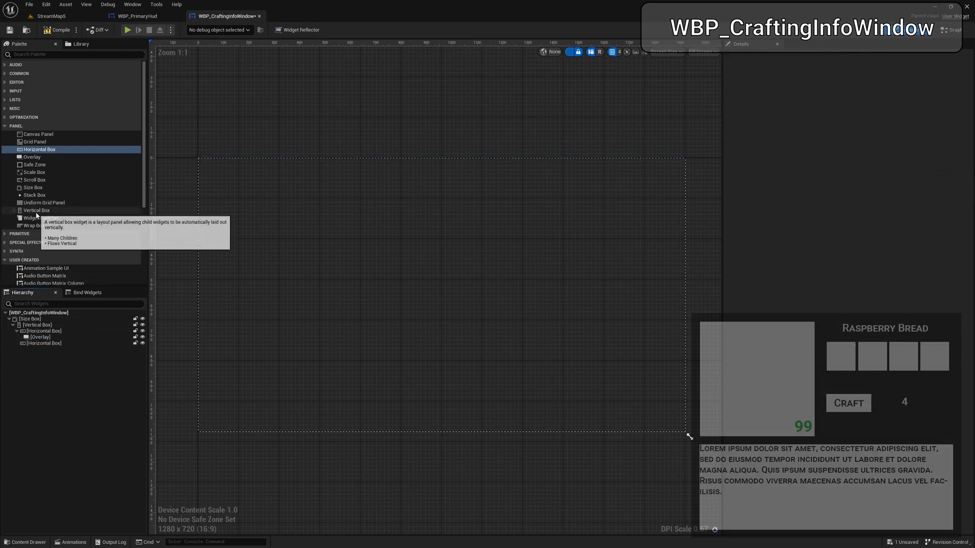
pyautogui.moveTo(37, 210); pyautogui.dragTo(59, 331)
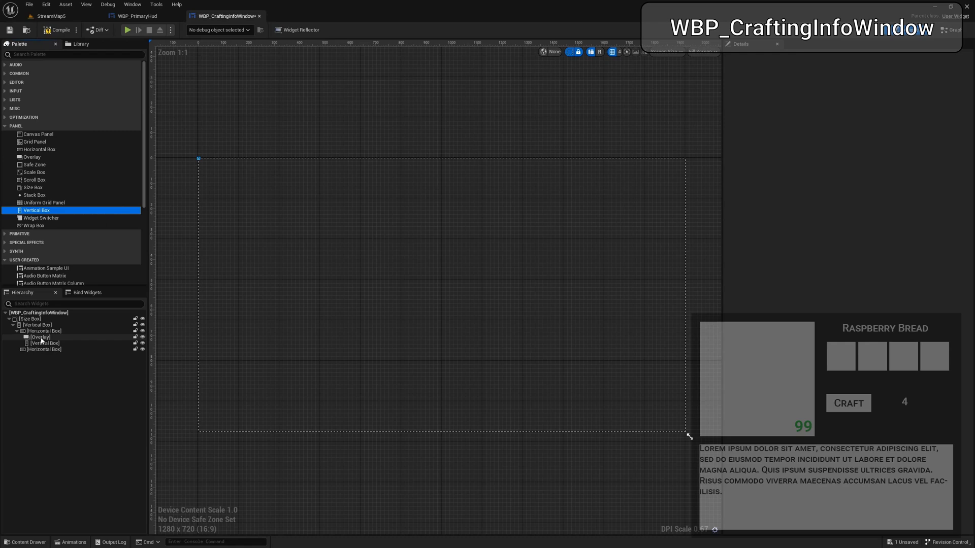
pyautogui.click(41, 339)
pyautogui.click(223, 223)
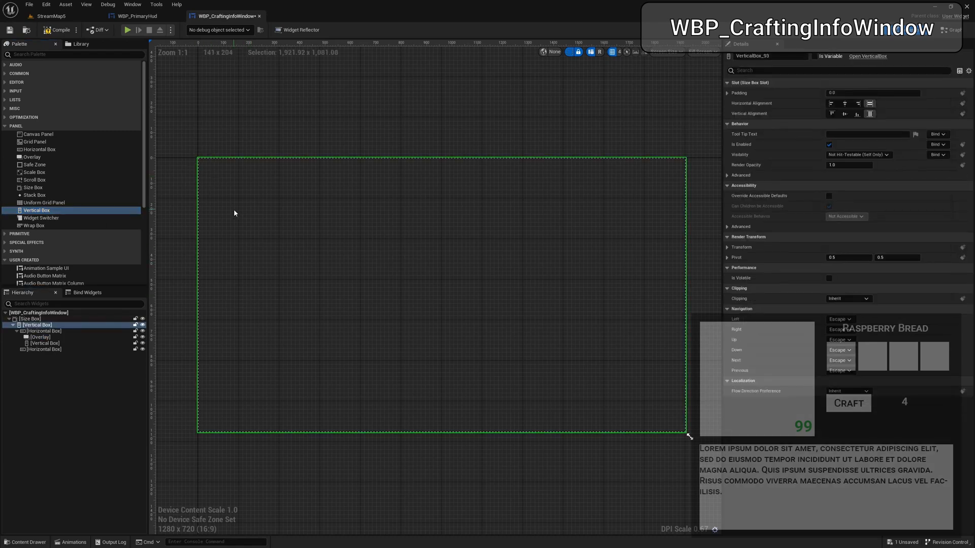
# - Add three Horizontal Boxes inside the nested Vertical Box beside the Overlay
pyautogui.click(45, 344)
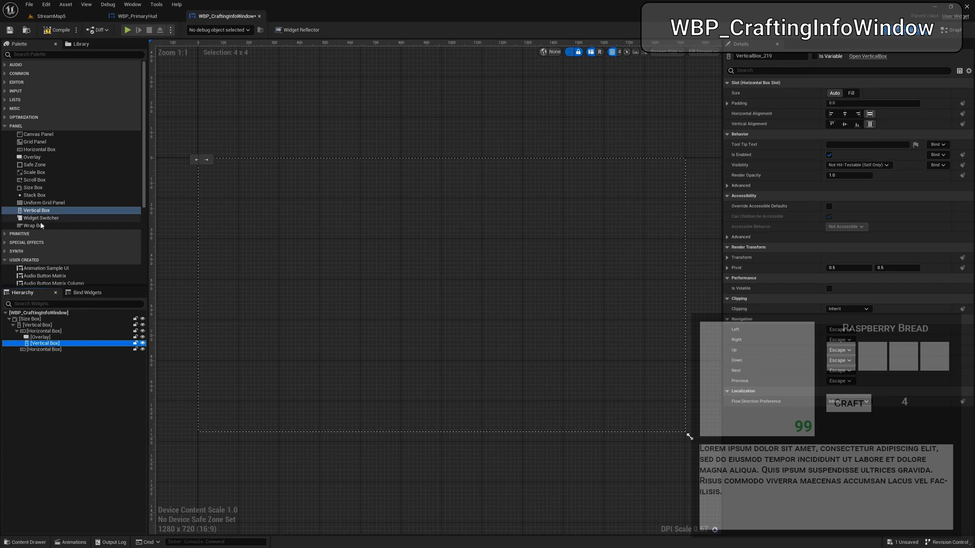
pyautogui.moveTo(39, 150); pyautogui.dragTo(49, 350)
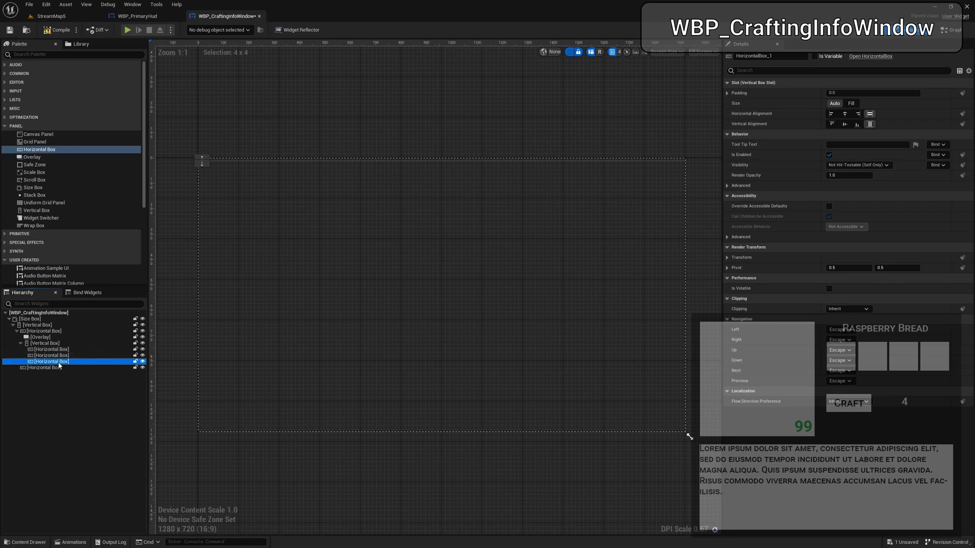
pyautogui.click(59, 356)
# - Add two Horizontal Boxes inside the third Horizontal Box of the nested Vertical Box
pyautogui.click(59, 363)
pyautogui.moveTo(32, 152); pyautogui.dragTo(55, 369)
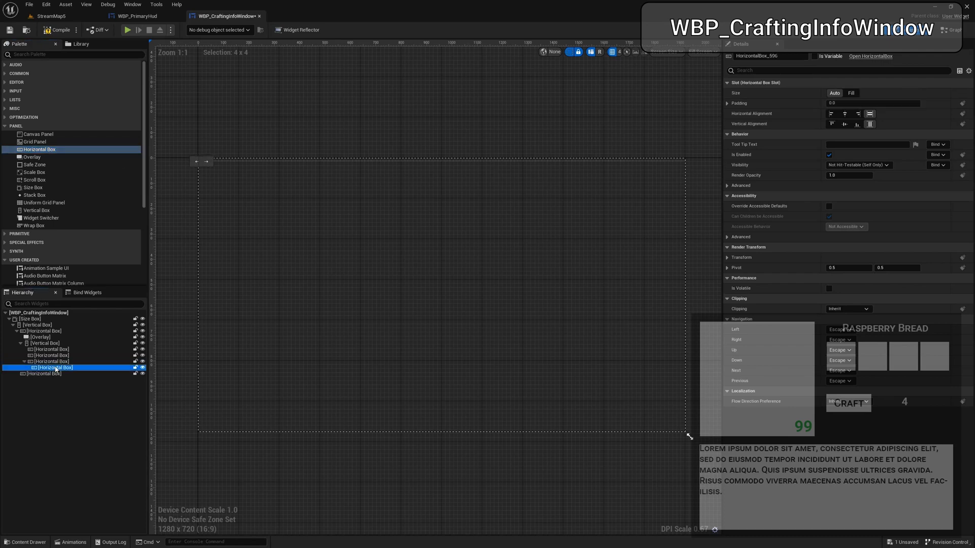
pyautogui.moveTo(40, 149); pyautogui.dragTo(32, 371)
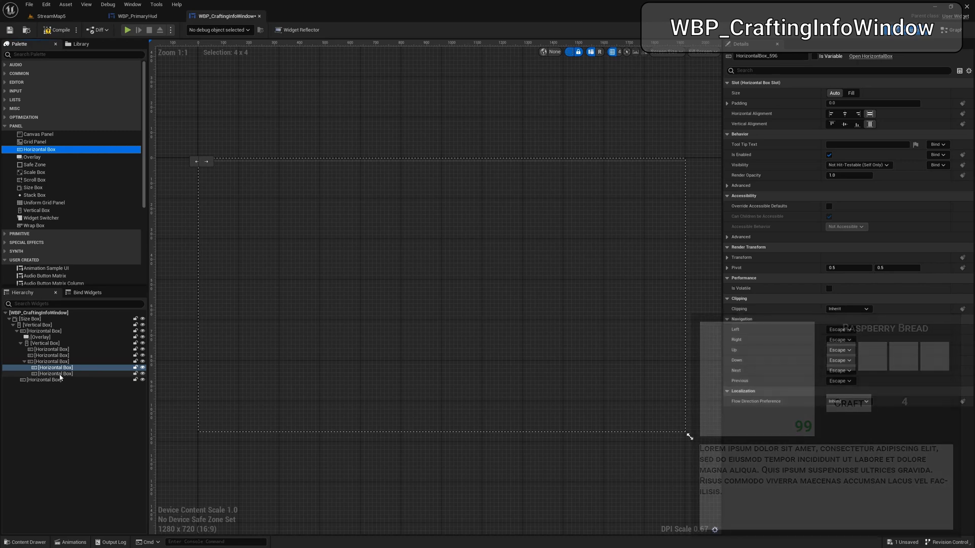
pyautogui.click(53, 380)
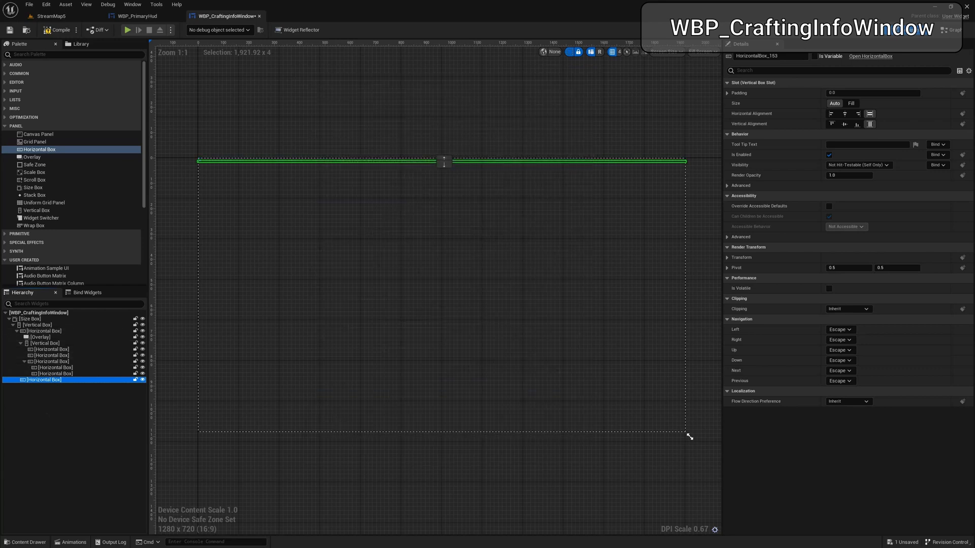
# - Enable the root Size Box's width and height overrides and set them to 600 and 500
pyautogui.click(30, 319)
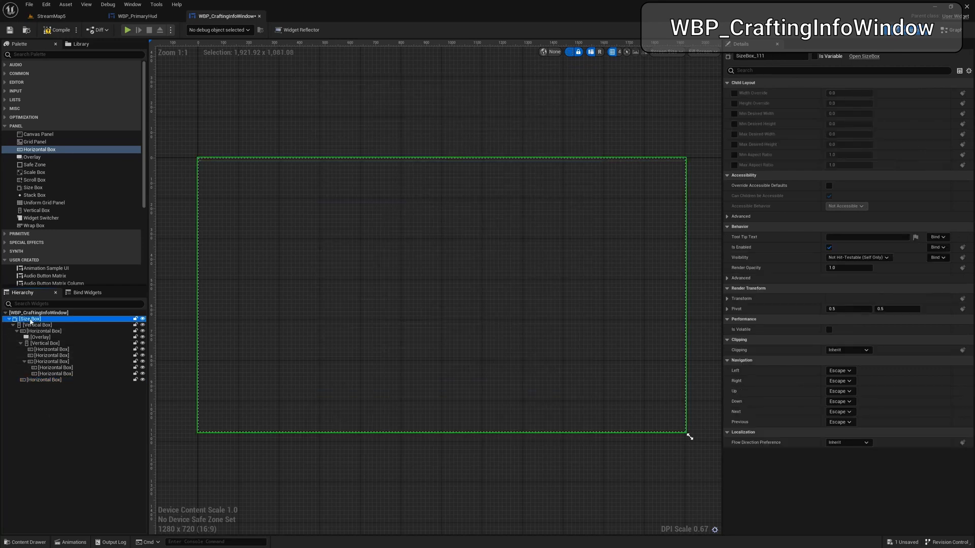
pyautogui.click(734, 94)
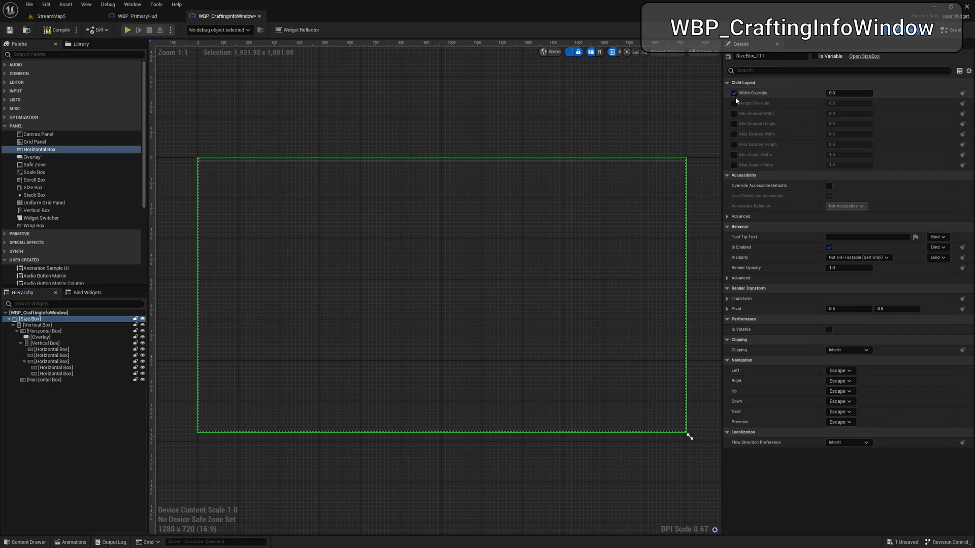
pyautogui.click(734, 104)
pyautogui.click(853, 94)
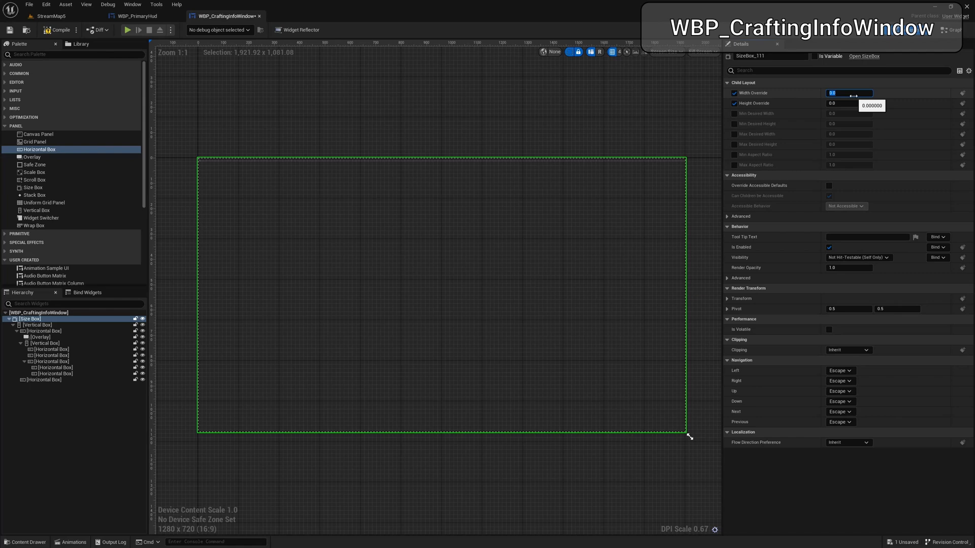
pyautogui.write('600')
pyautogui.press('Tab')
pyautogui.write('5')
pyautogui.press('Return')
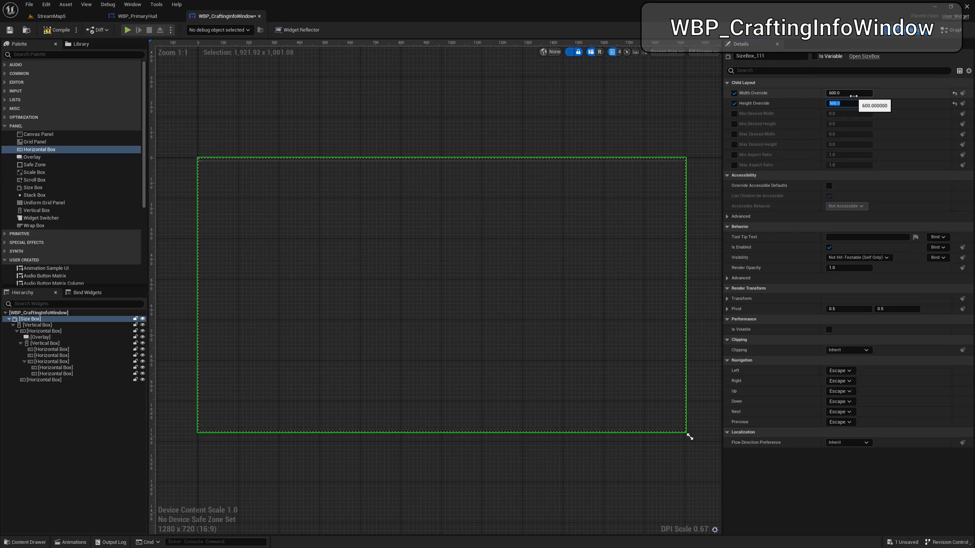
# - Switch the designer preview from Fill Screen to Desired size and select the outer Vertical Box
pyautogui.click(705, 53)
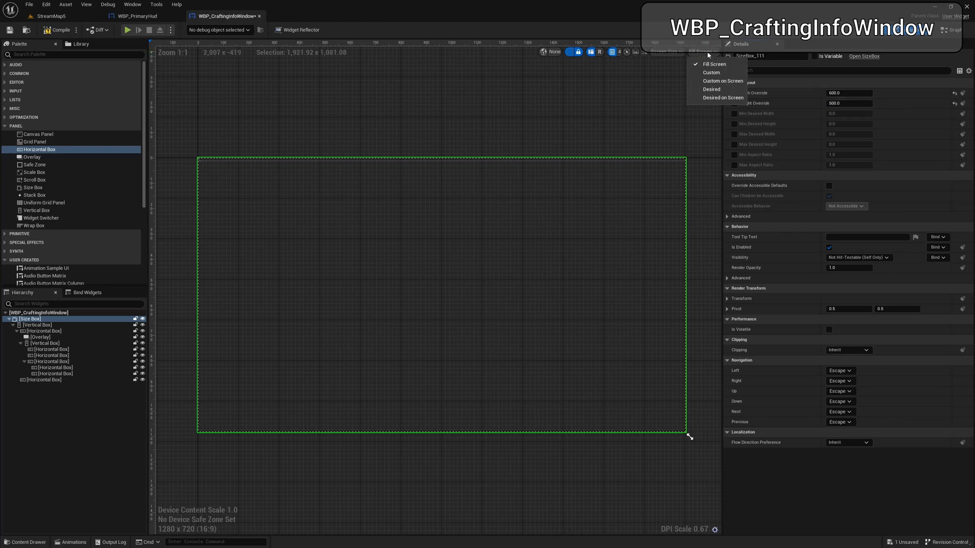
pyautogui.click(710, 88)
pyautogui.moveTo(390, 150); pyautogui.dragTo(576, 158, button='right')
pyautogui.scroll(2, 462, 198)
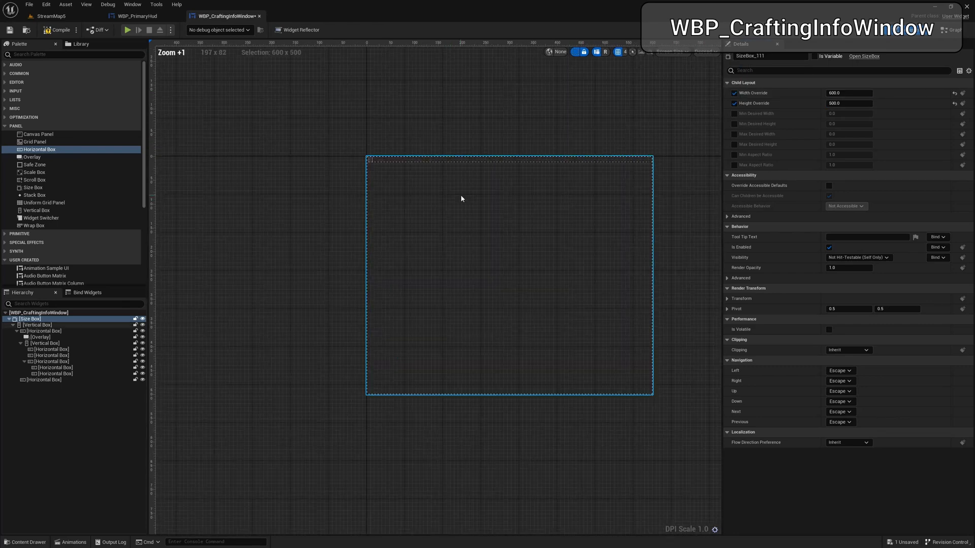
pyautogui.moveTo(558, 202); pyautogui.dragTo(511, 221, button='right')
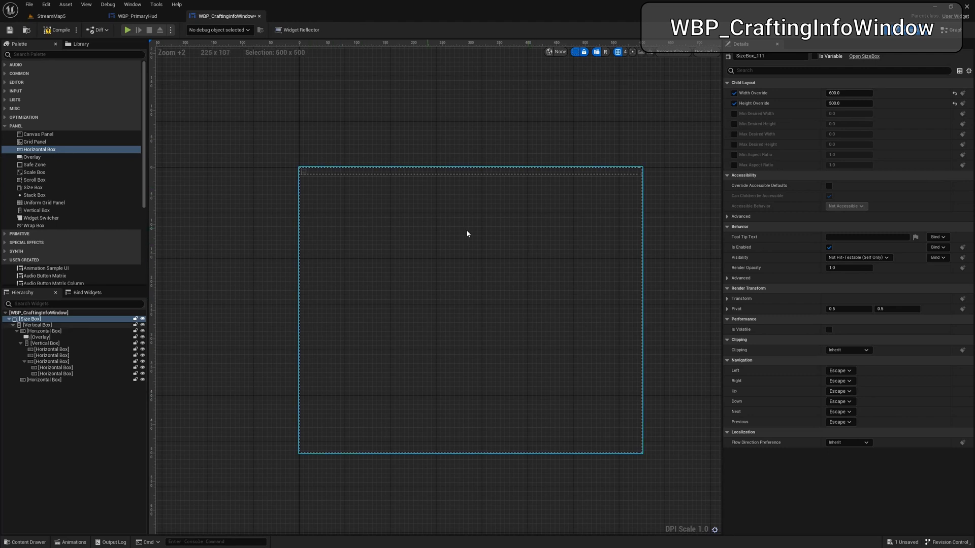
pyautogui.click(31, 326)
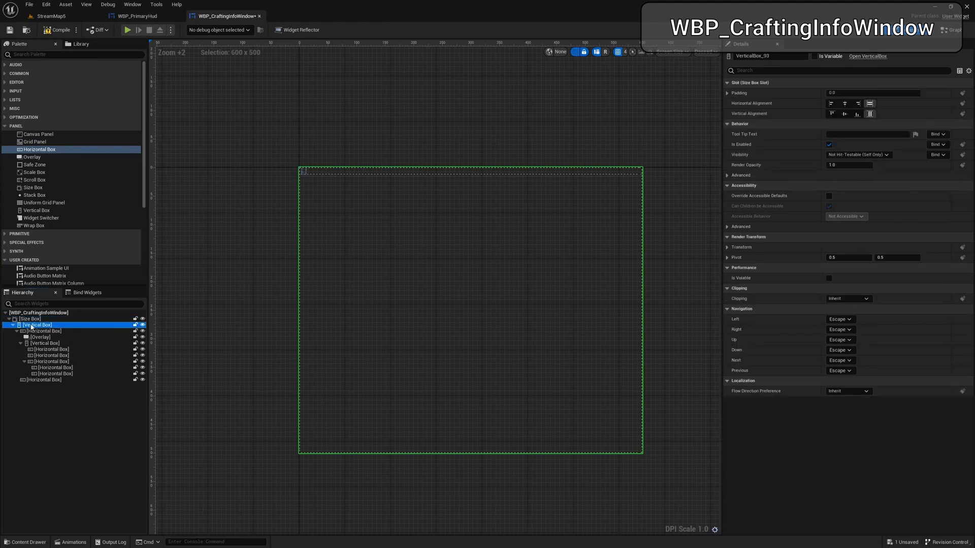
# - Wrap the outer Vertical Box in a Border and rename that Border as BackgroundBorder
pyautogui.click(13, 325)
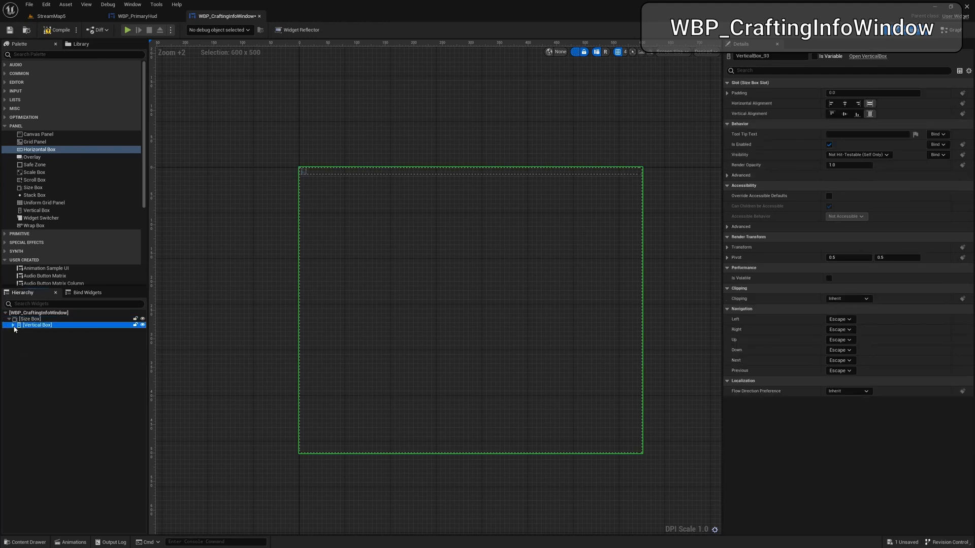
pyautogui.rightClick(47, 329)
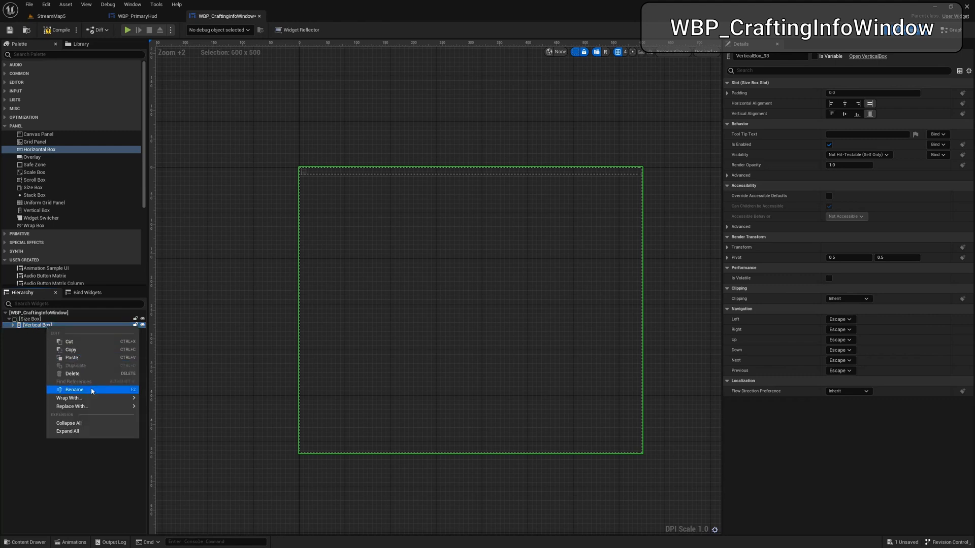
pyautogui.moveTo(95, 400)
pyautogui.click(159, 382)
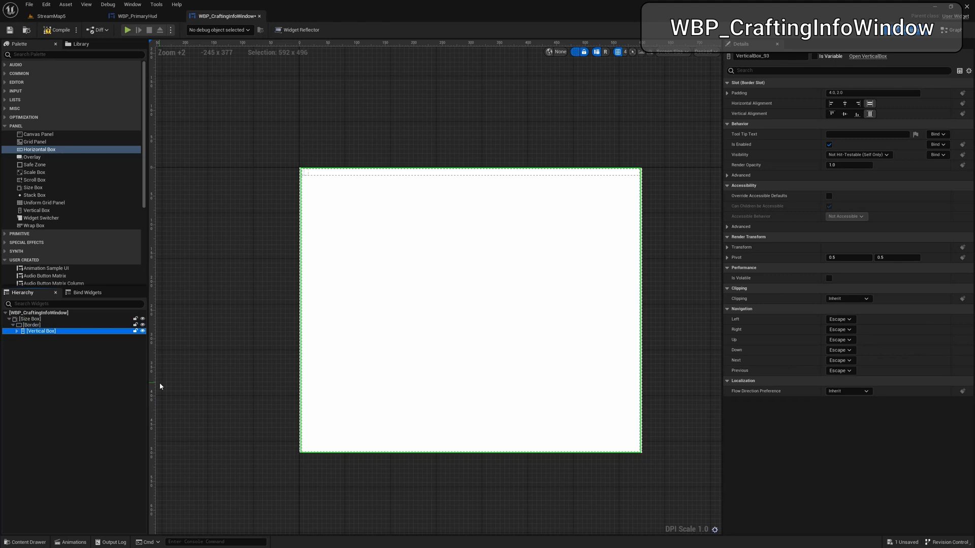
pyautogui.click(32, 325)
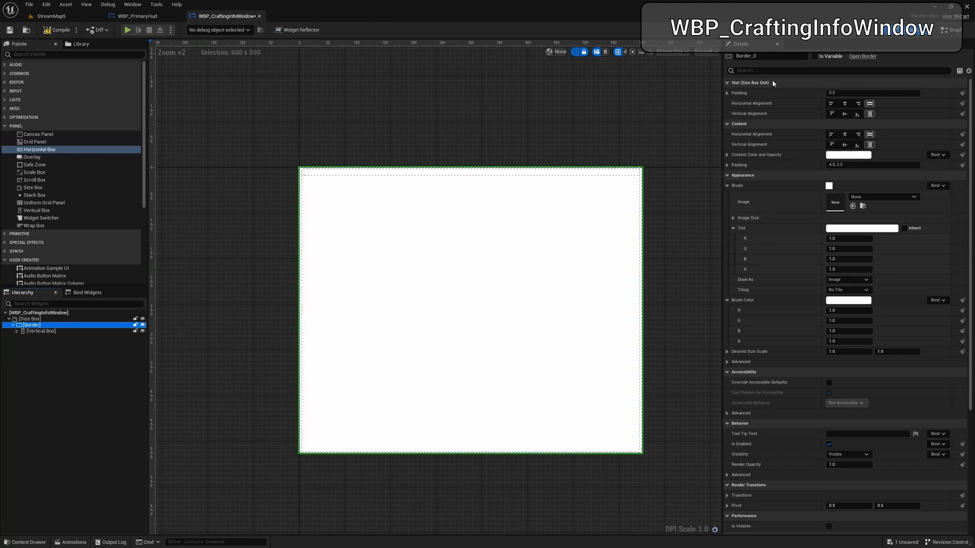
pyautogui.click(764, 56)
pyautogui.write('Backgro')
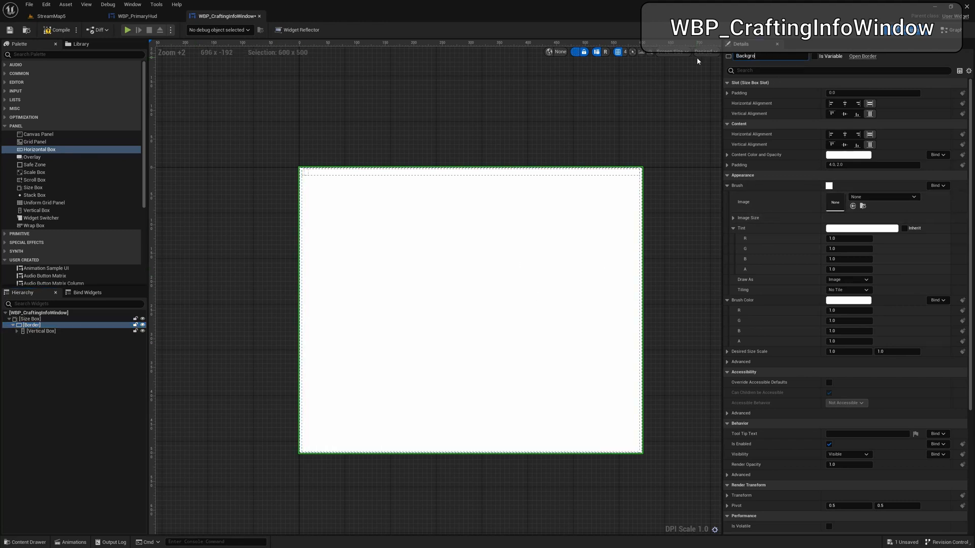
pyautogui.write('undBorder')
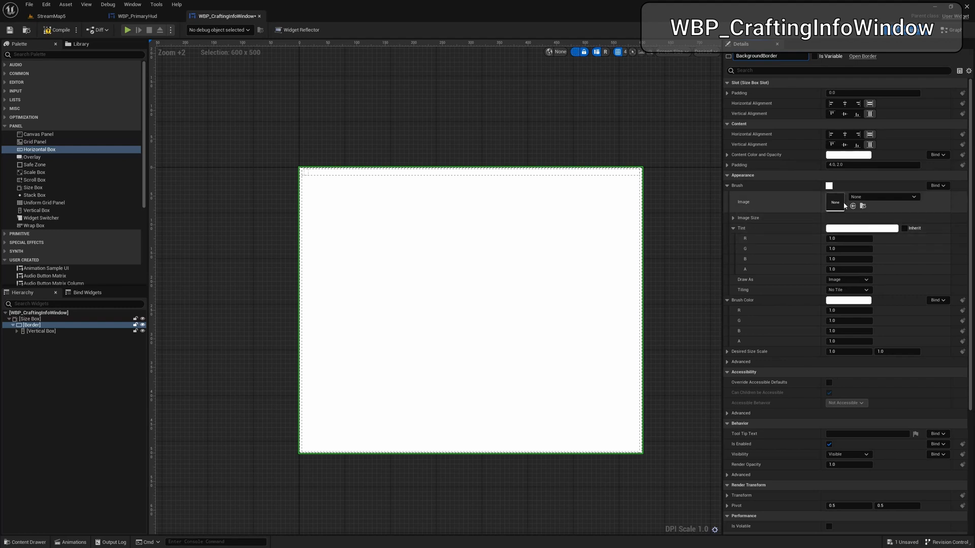
pyautogui.click(842, 157)
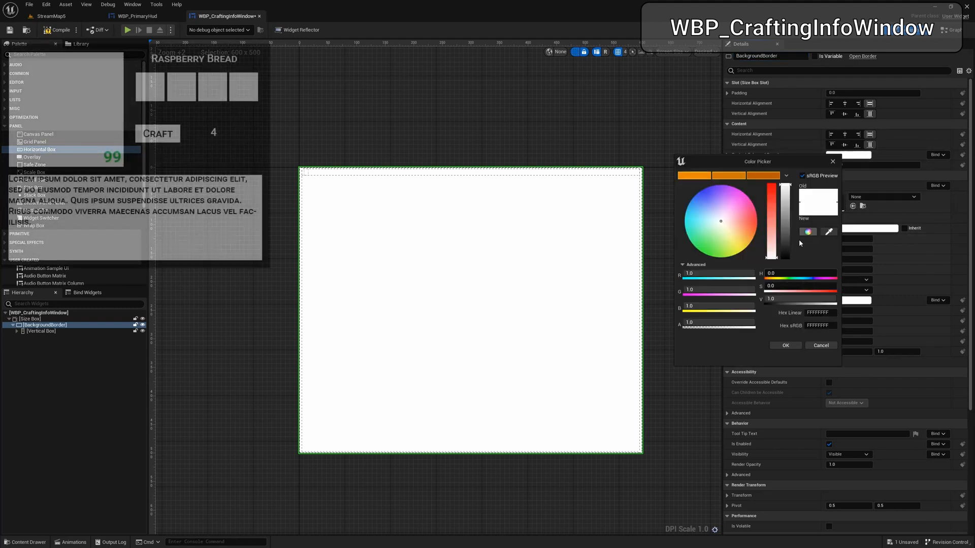
pyautogui.moveTo(788, 231); pyautogui.dragTo(786, 260)
pyautogui.click(820, 347)
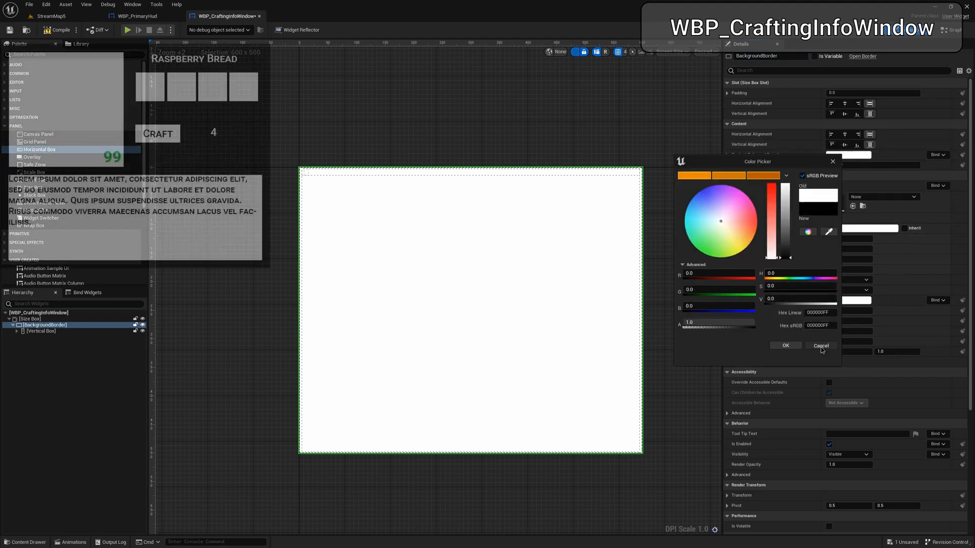
# - Set the brush tint of BackgroundBorder to black
pyautogui.click(833, 229)
pyautogui.moveTo(778, 304); pyautogui.dragTo(775, 348)
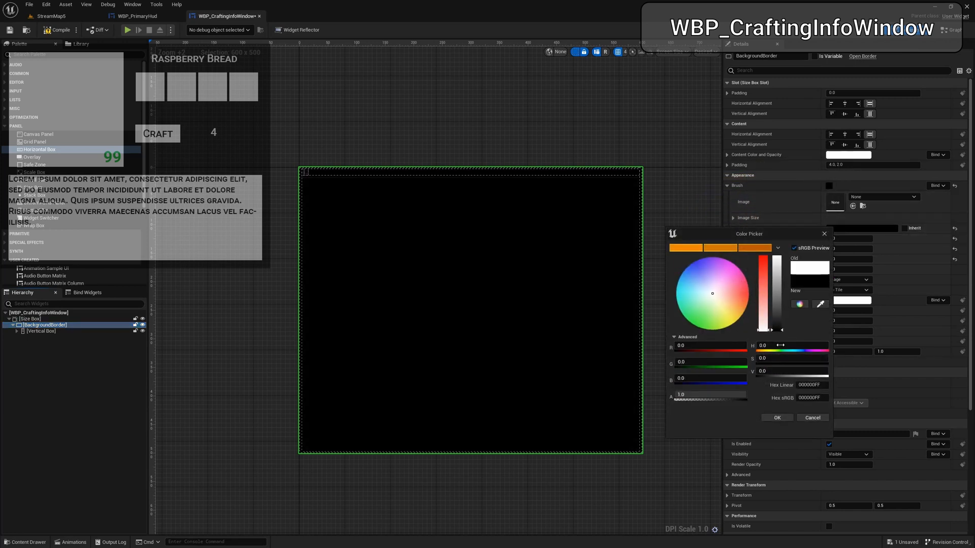
pyautogui.click(781, 417)
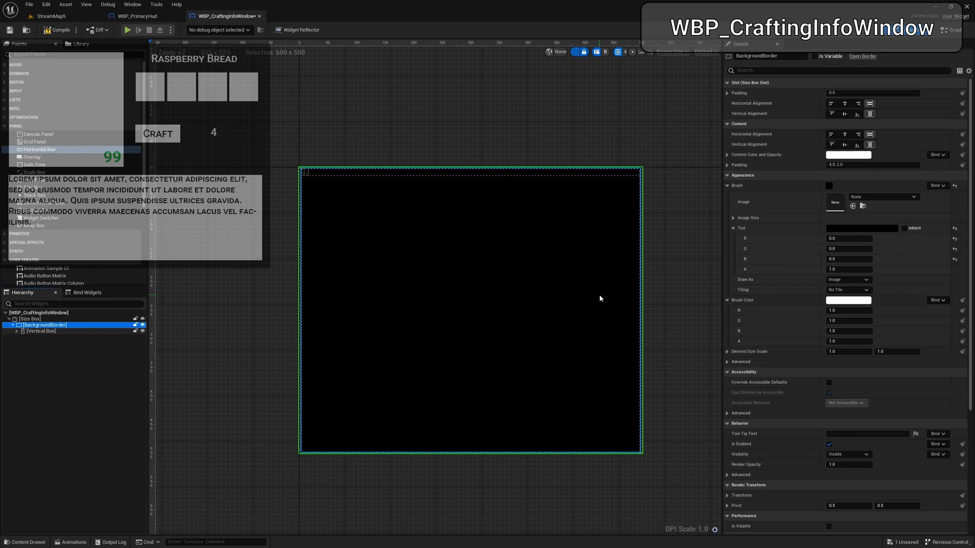
# - Set the padding of the Vertical Box inside BackgroundBorder to 0
pyautogui.click(54, 332)
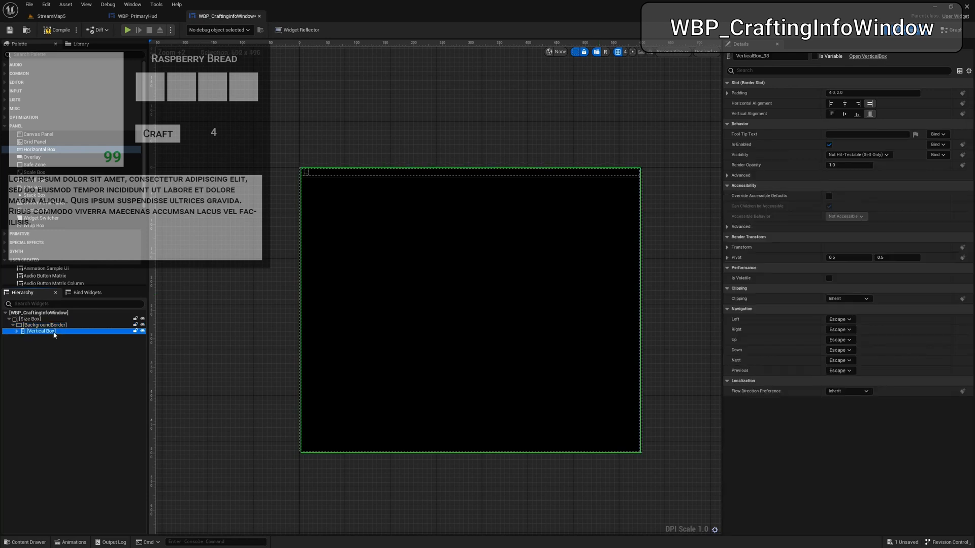
pyautogui.click(846, 93)
pyautogui.write('0')
pyautogui.scroll(2, 306, 174)
pyautogui.press('Return')
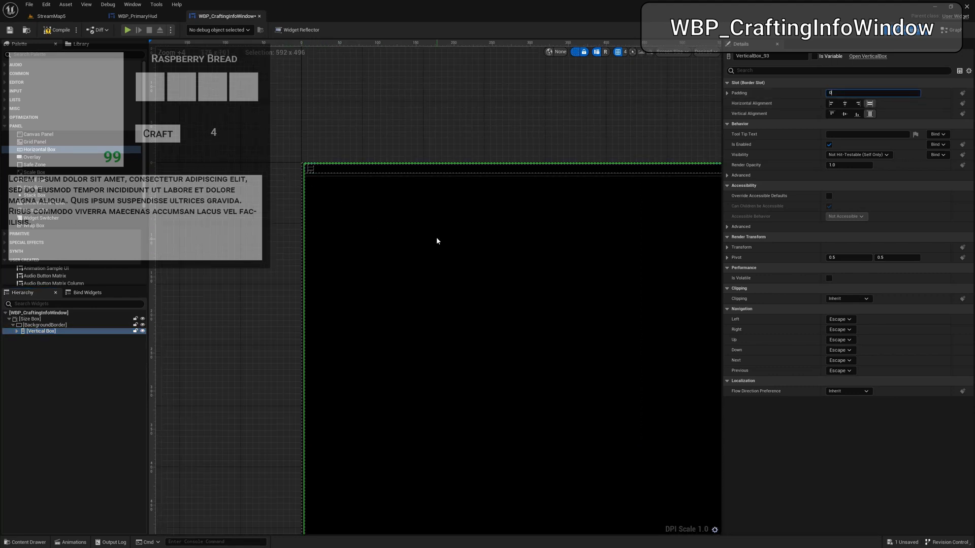
pyautogui.scroll(-1, 554, 269)
pyautogui.moveTo(599, 280); pyautogui.dragTo(558, 284, button='right')
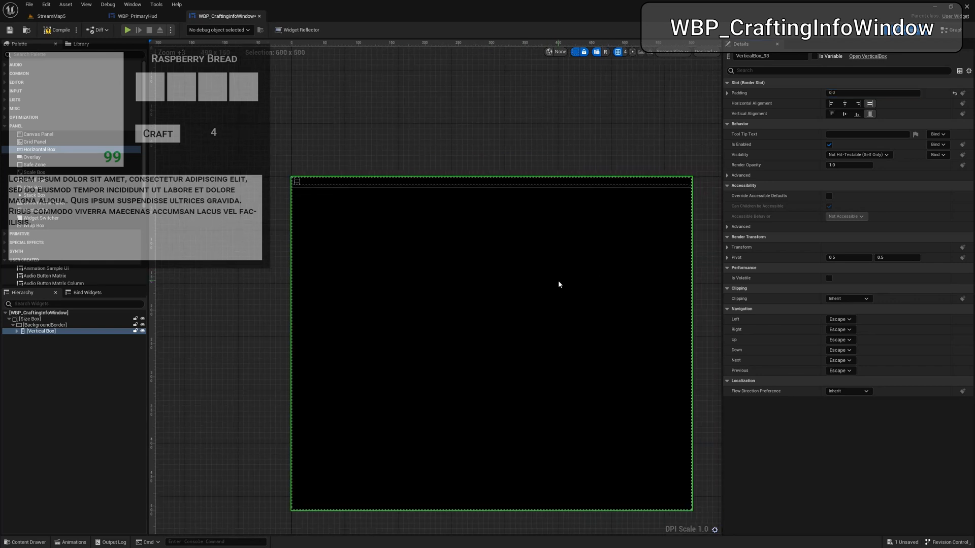
# - Add an Image and a Text widget inside the Overlay of the first Horizontal Box
pyautogui.click(16, 331)
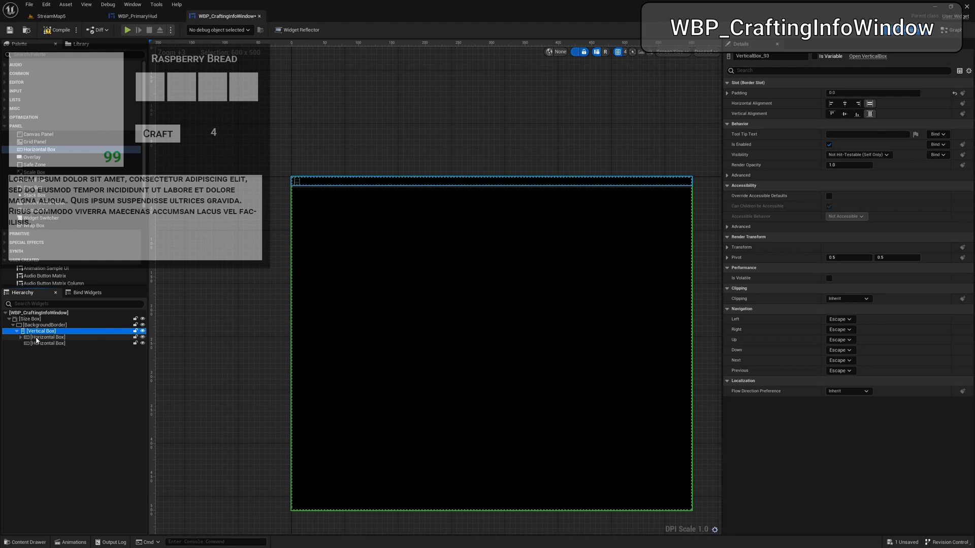
pyautogui.click(36, 338)
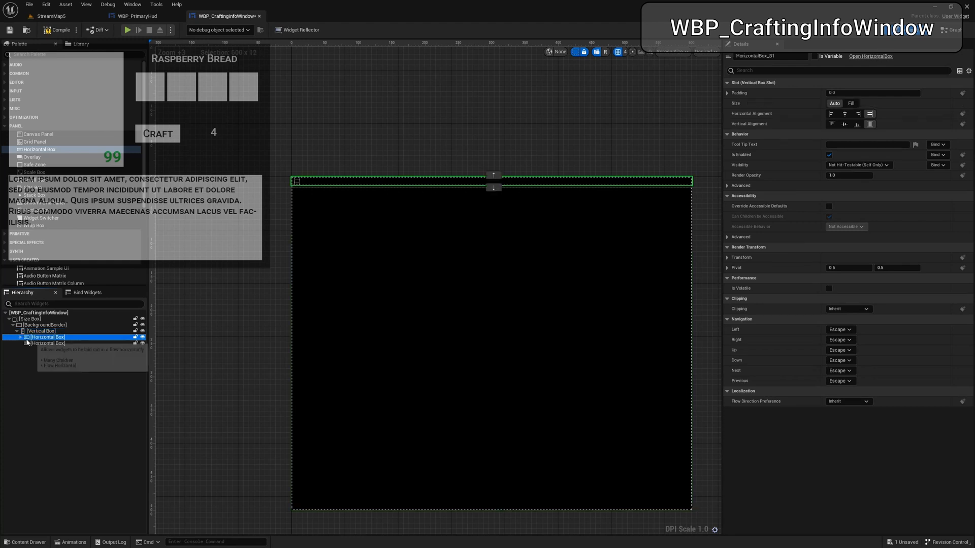
pyautogui.click(20, 337)
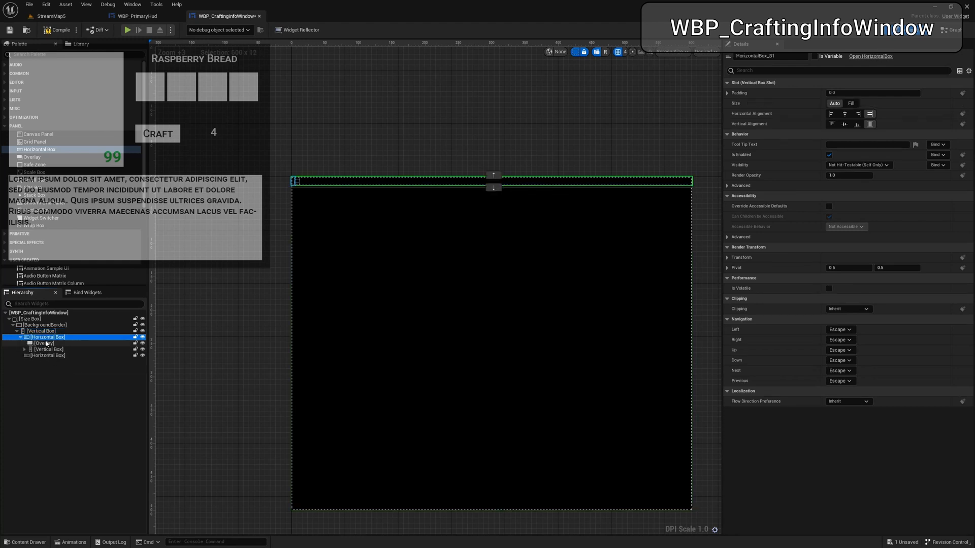
pyautogui.click(46, 343)
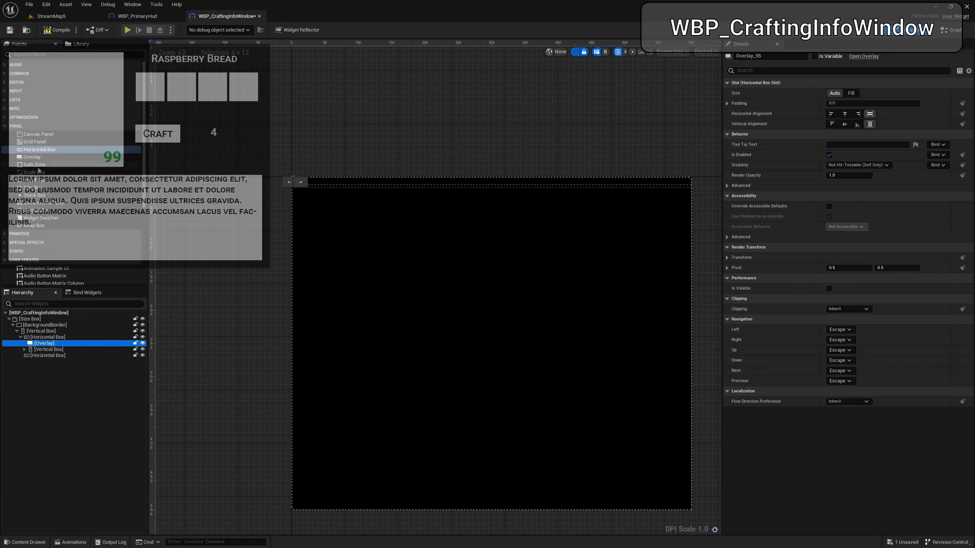
pyautogui.click(5, 74)
pyautogui.moveTo(30, 104); pyautogui.dragTo(42, 347)
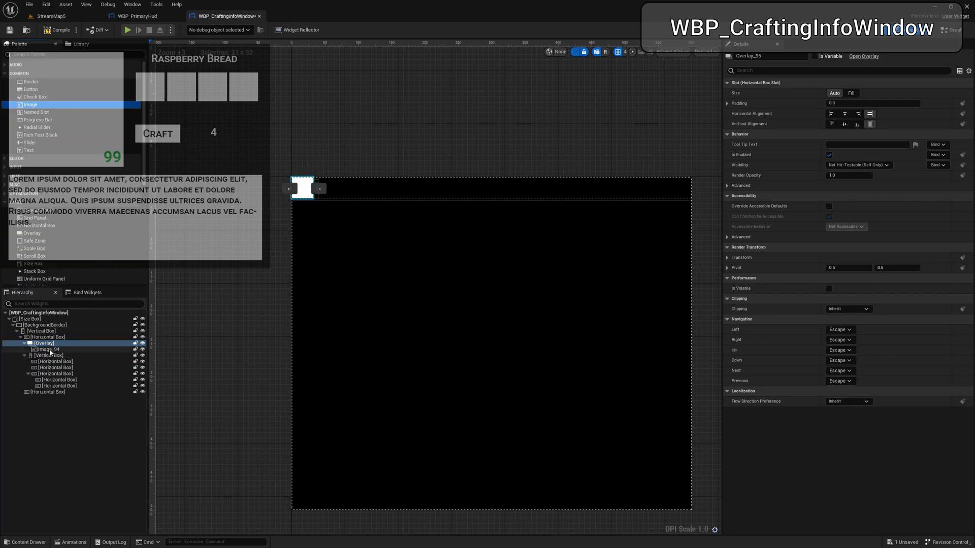
pyautogui.moveTo(28, 151); pyautogui.dragTo(55, 348)
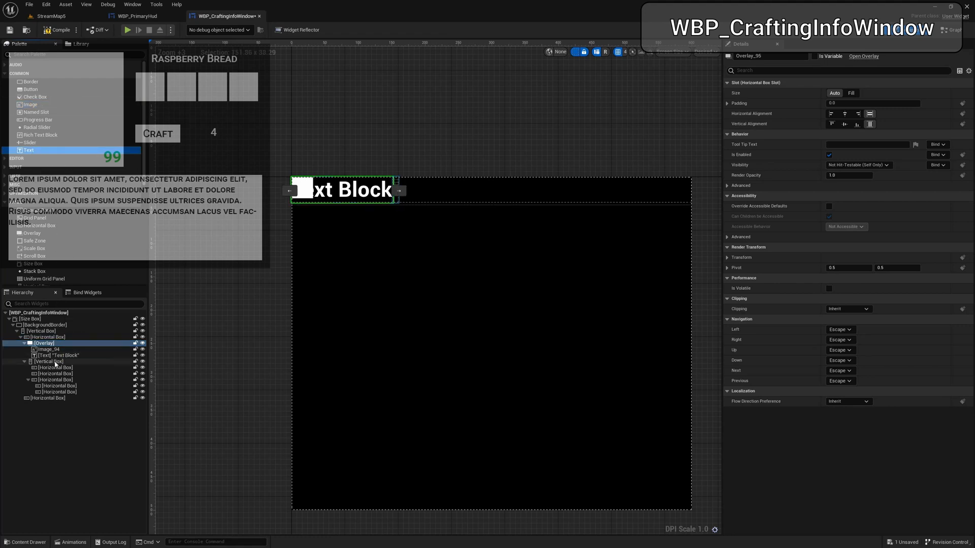
# - Set the Overlay's padding to 18 on the left and top and 0 on the right and bottom
pyautogui.click(50, 343)
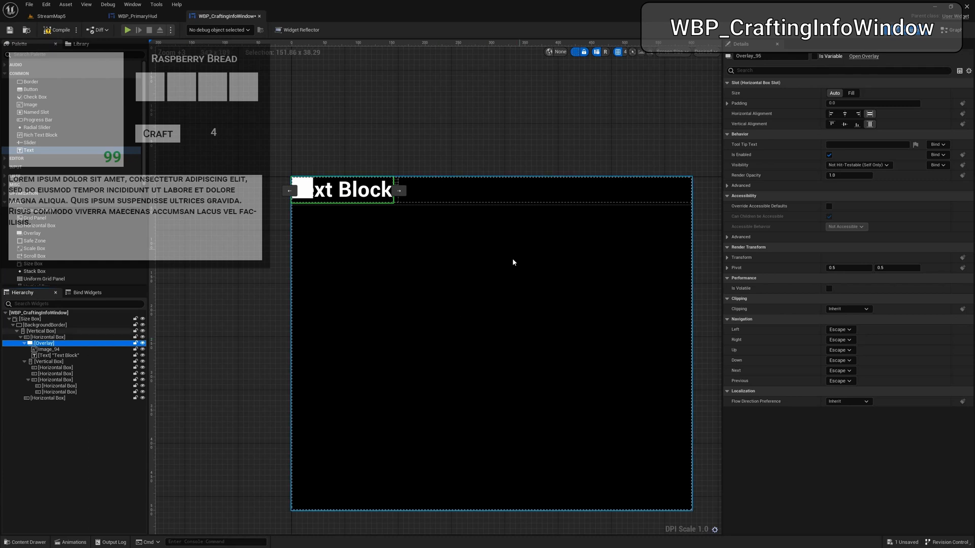
pyautogui.click(842, 102)
pyautogui.write('1')
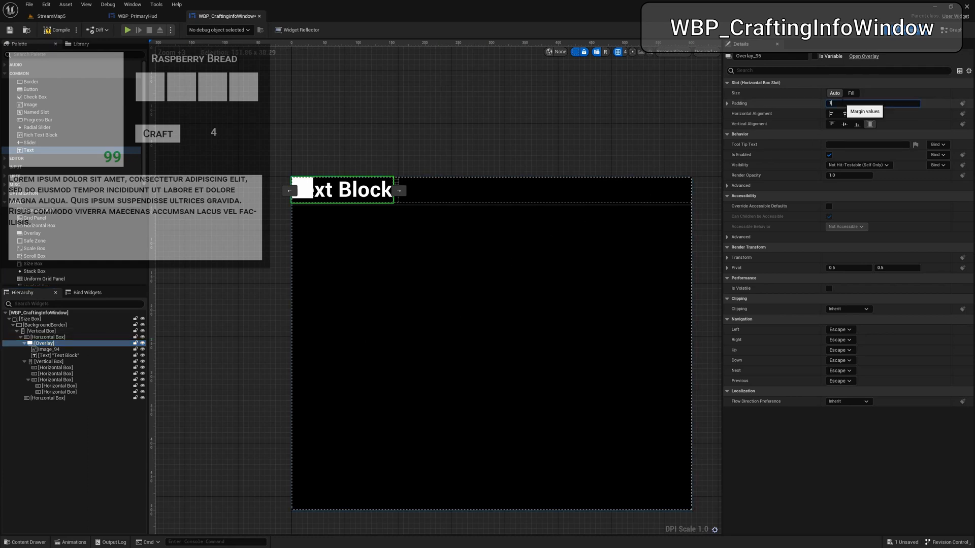
pyautogui.write('8.0, 18.0, 0.0, 0')
pyautogui.press('Return')
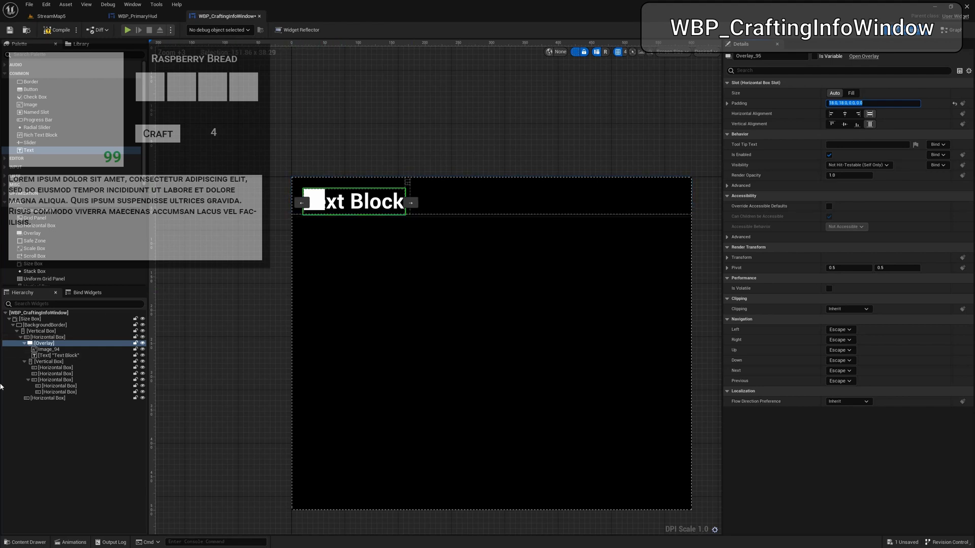
# - Rename the Overlay's Image widget as BigImage
pyautogui.click(48, 349)
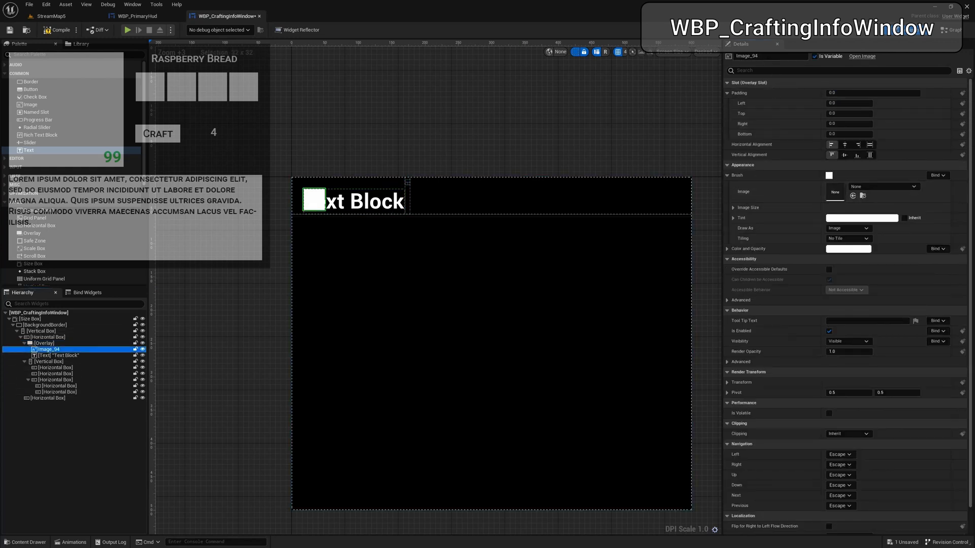
pyautogui.click(751, 56)
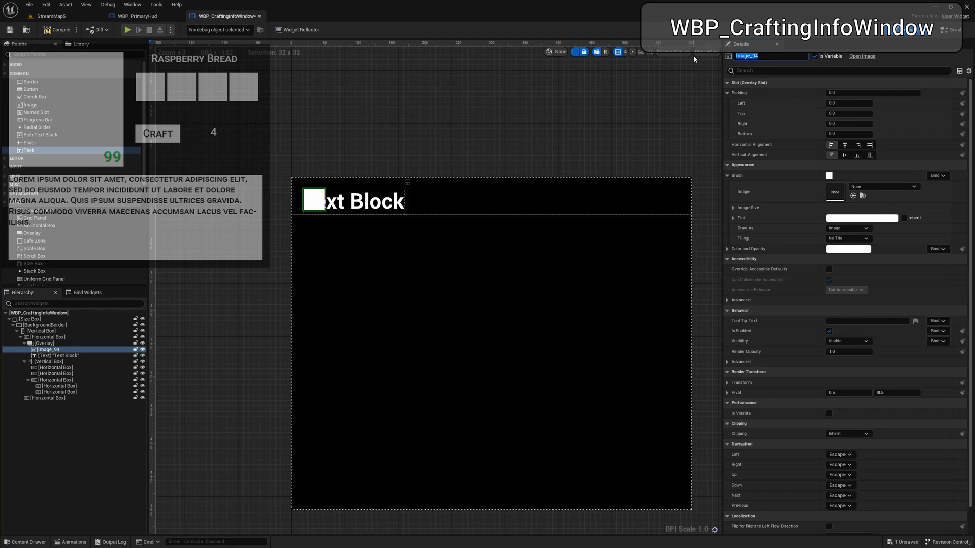
pyautogui.write('Big')
pyautogui.press('Return')
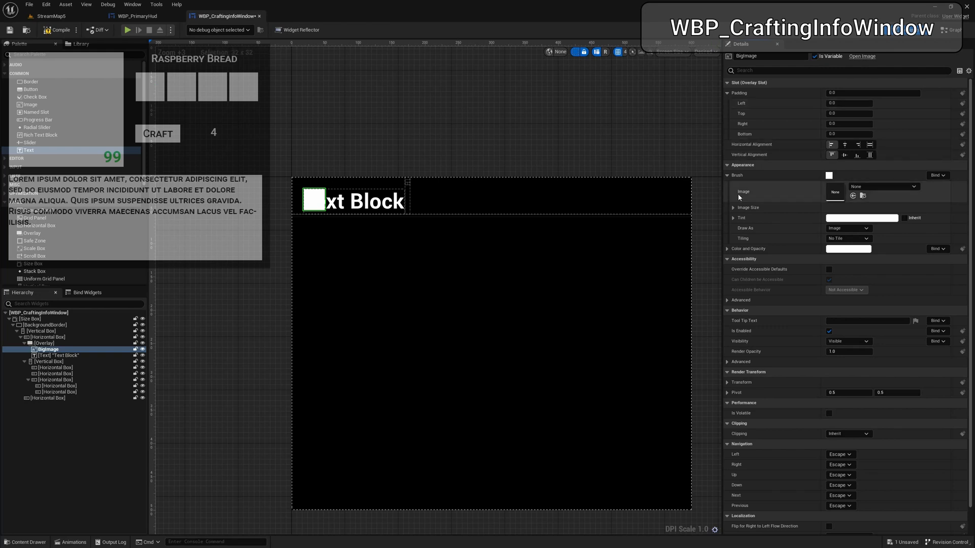
# - Set BigImage's brush image size to 256 in both X and Y
pyautogui.click(747, 208)
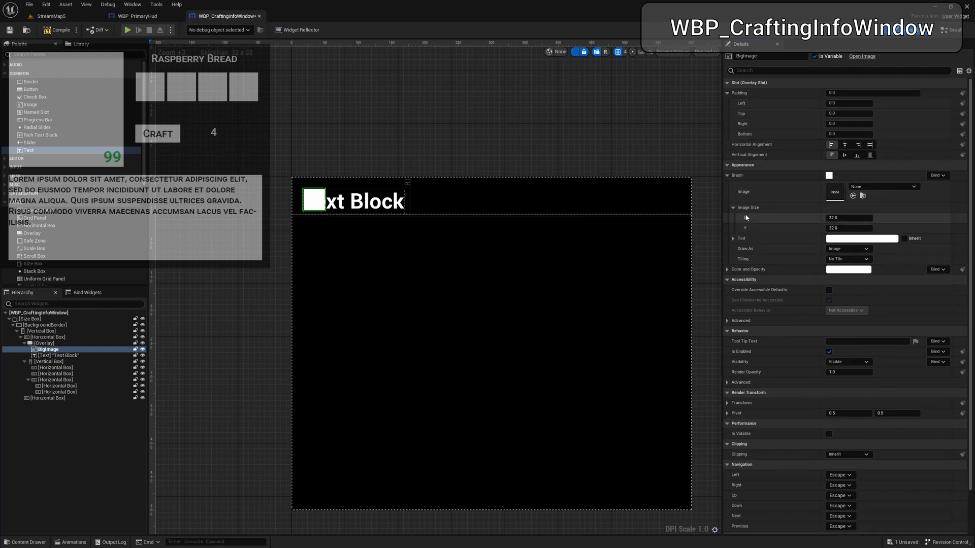
pyautogui.click(849, 217)
pyautogui.write('256')
pyautogui.press('Tab')
pyautogui.write('256')
pyautogui.press('Return')
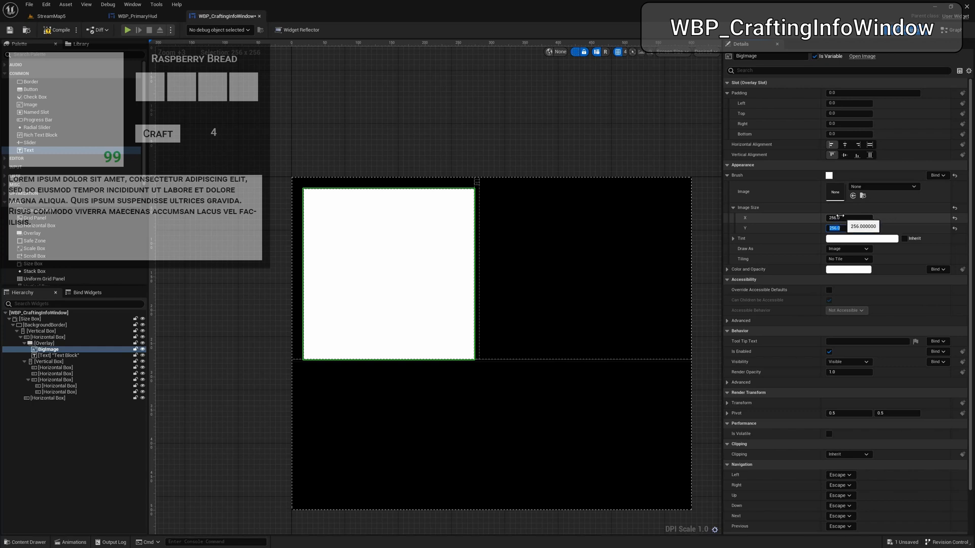
# - Rename the Overlay's Text widget as AmountWhenCrafted and make it a variable
pyautogui.click(55, 355)
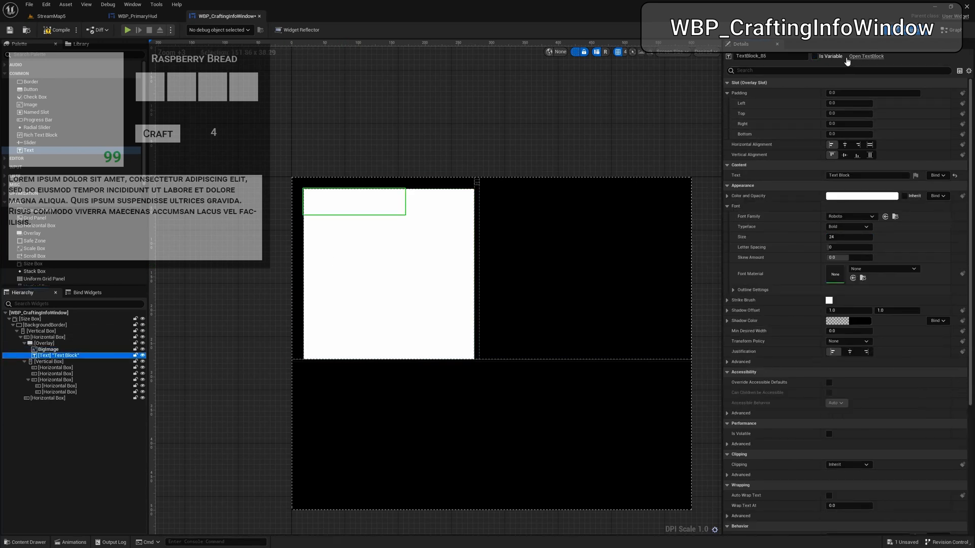
pyautogui.click(781, 57)
pyautogui.hotkey('ctrl', 'a')
pyautogui.write('AmountWhen')
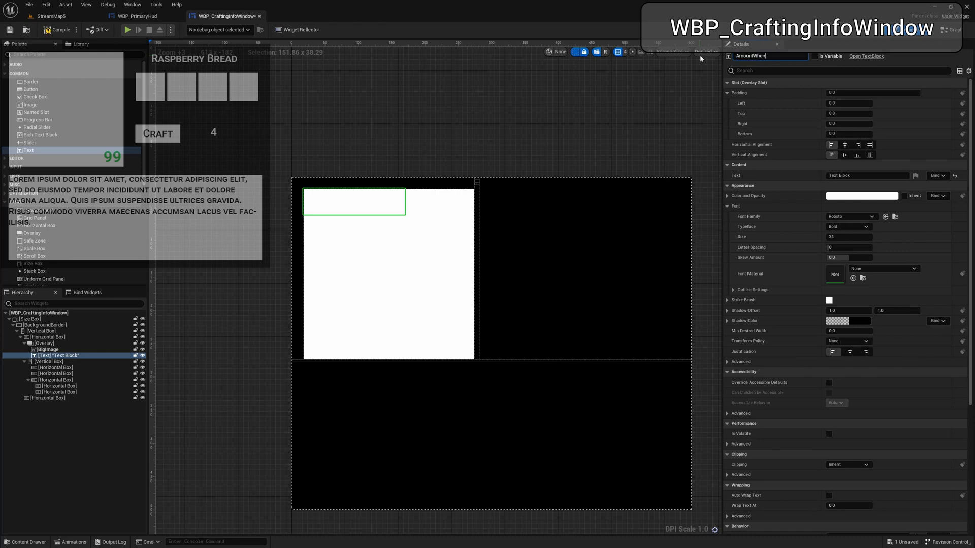
pyautogui.write('Crafted')
pyautogui.press('Return')
pyautogui.click(815, 56)
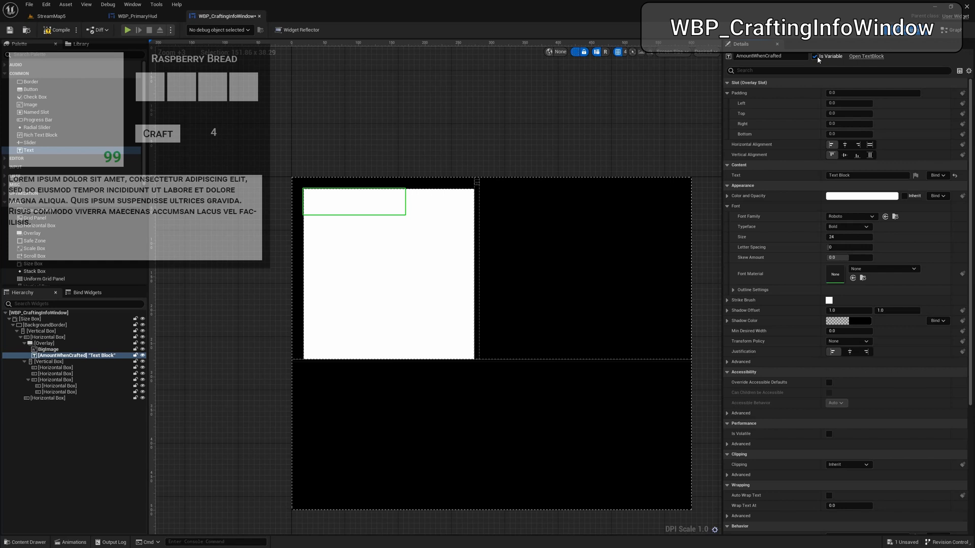
# - Set the padding of AmountWhenCrafted to 4 on the right and 0 on the other sides
pyautogui.click(873, 93)
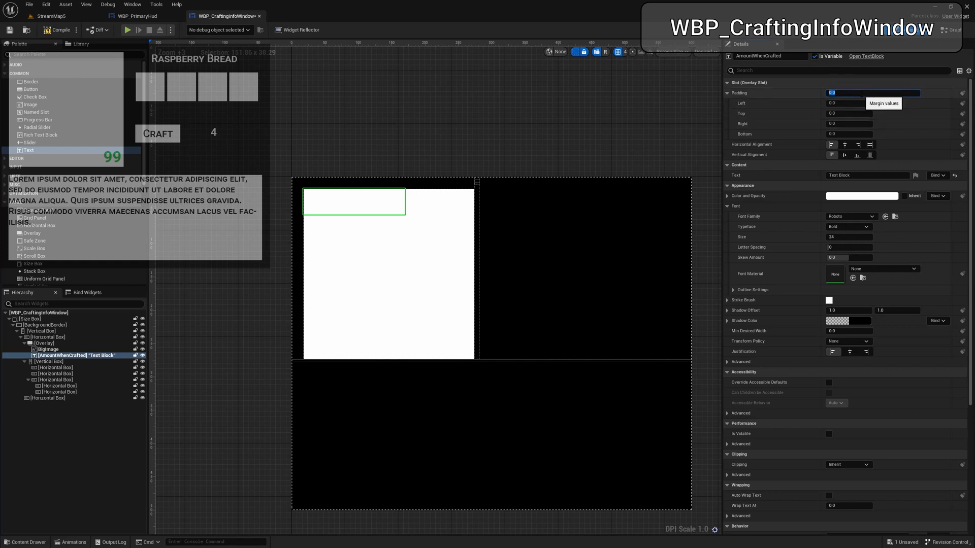
pyautogui.write('0.0,4.0,0.0')
pyautogui.press('Return')
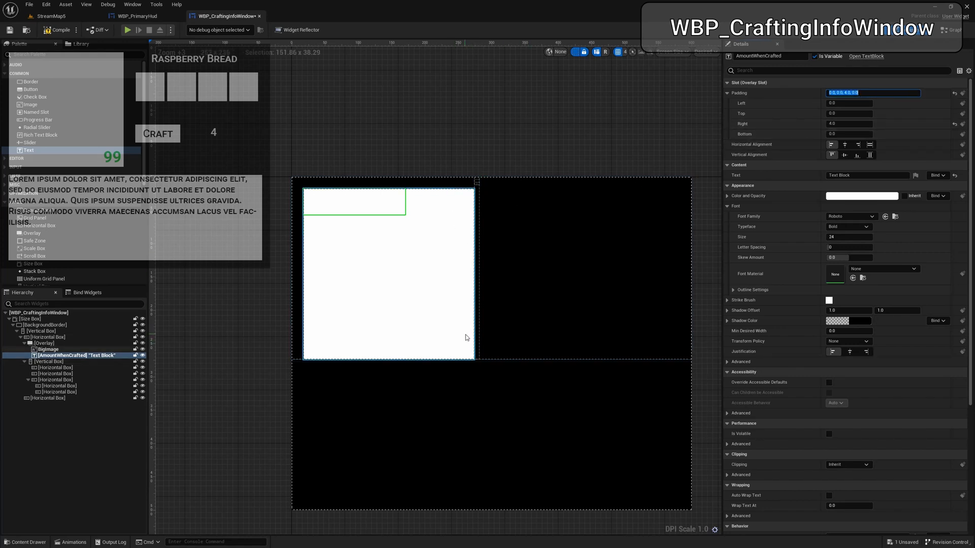
# - Change the AmountWhenCrafted text to 99 and align it horizontally to the right of the Overlay
pyautogui.click(857, 176)
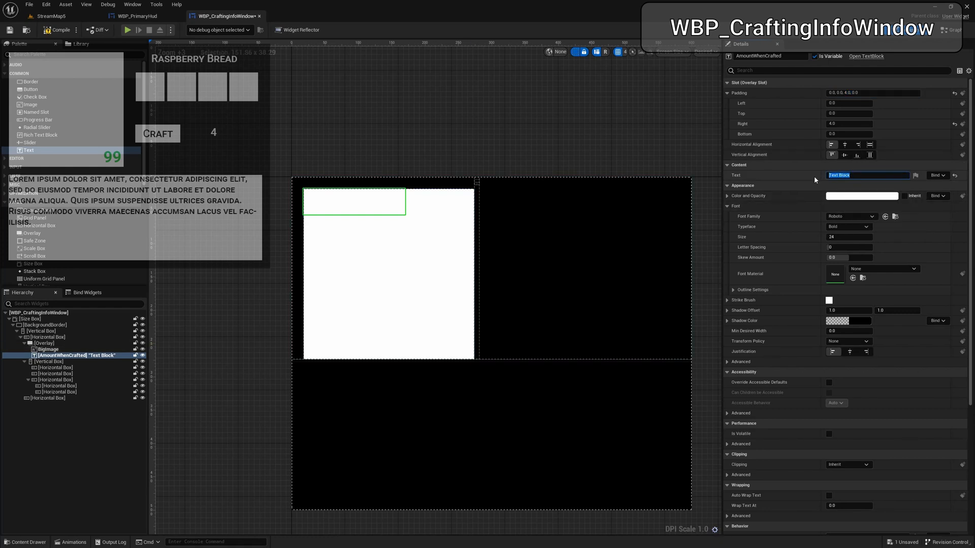
pyautogui.write('99')
pyautogui.press('Return')
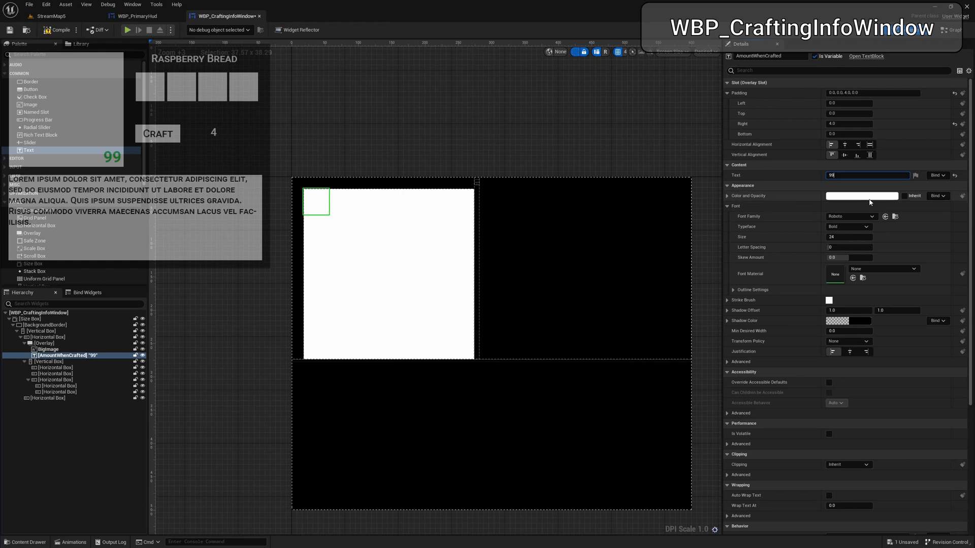
pyautogui.click(857, 145)
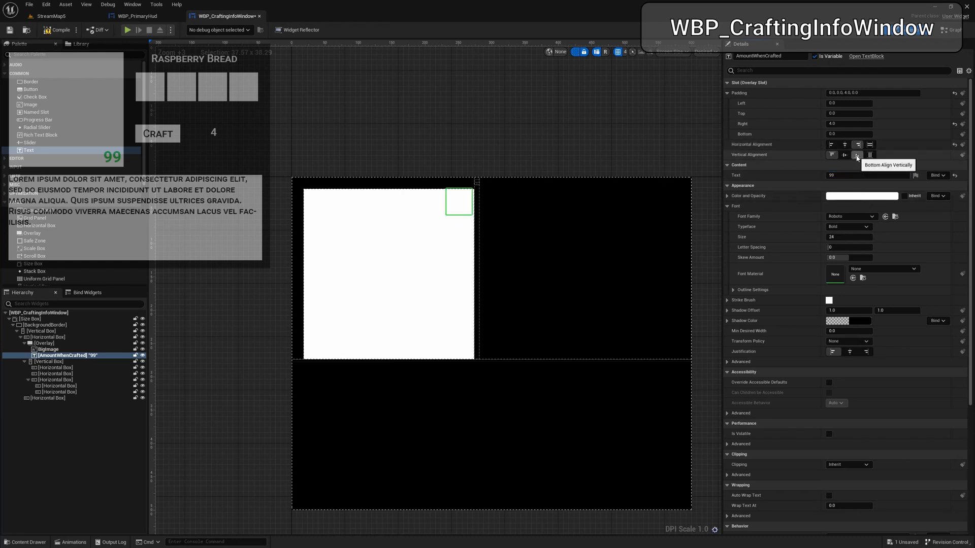
# - Align AmountWhenCrafted to the bottom of the Overlay and color its text dark green with a value of about 0.557
pyautogui.click(856, 156)
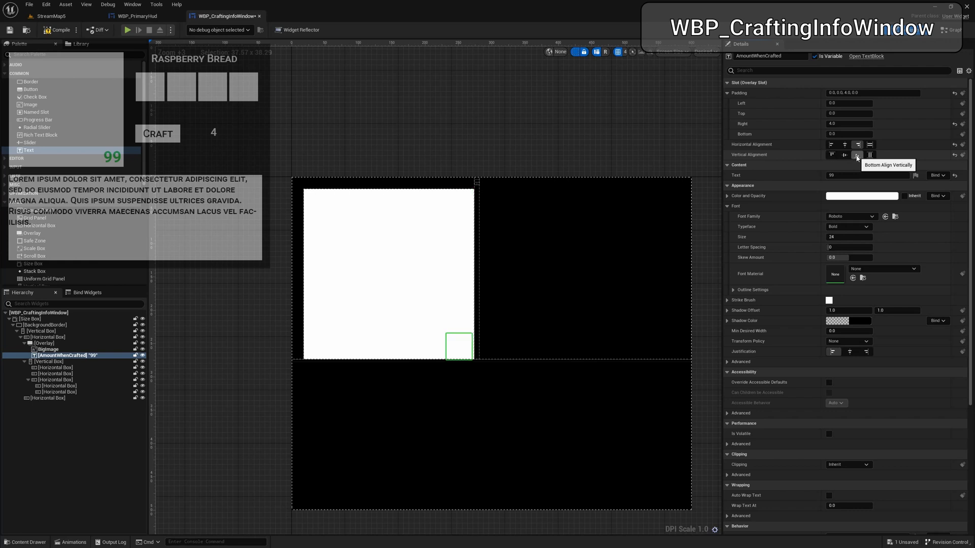
pyautogui.click(834, 197)
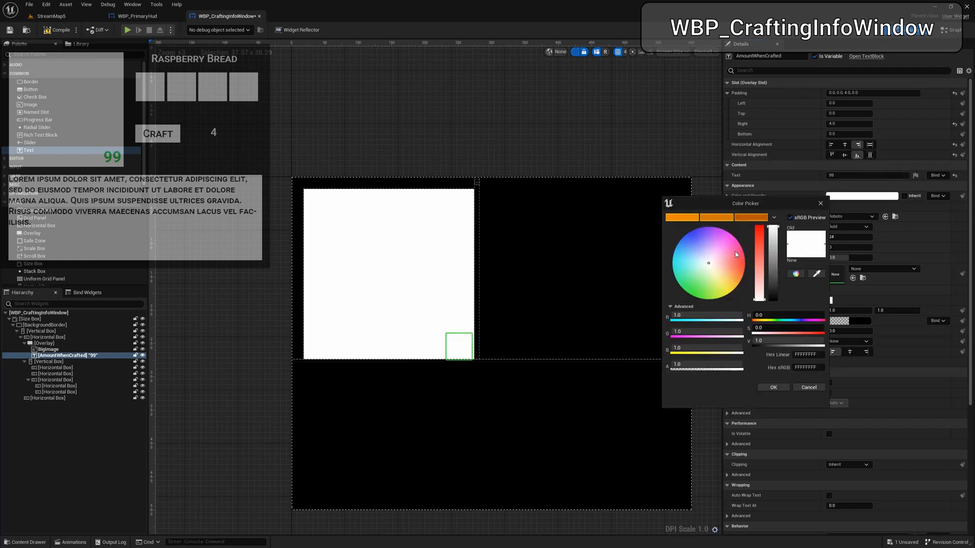
pyautogui.click(688, 294)
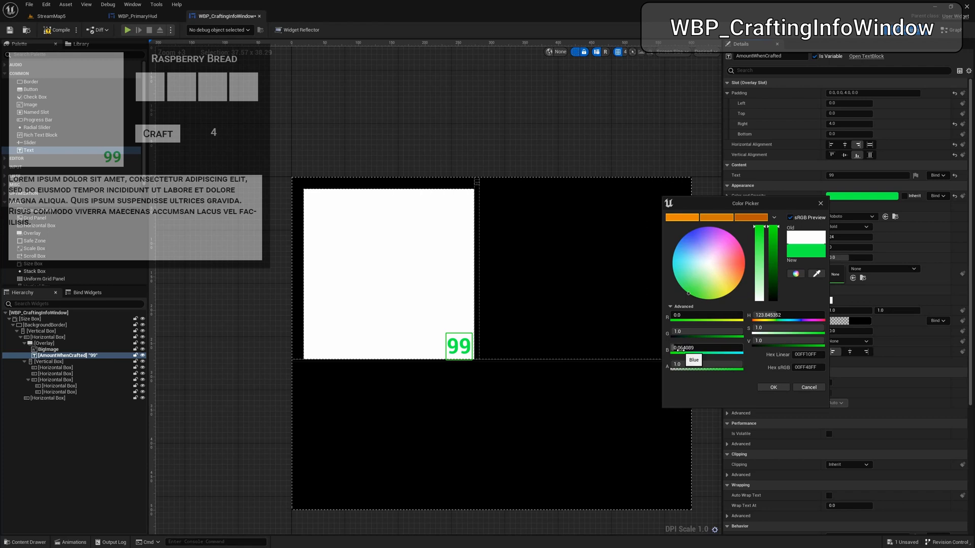
pyautogui.moveTo(680, 350); pyautogui.dragTo(670, 349)
pyautogui.click(777, 230)
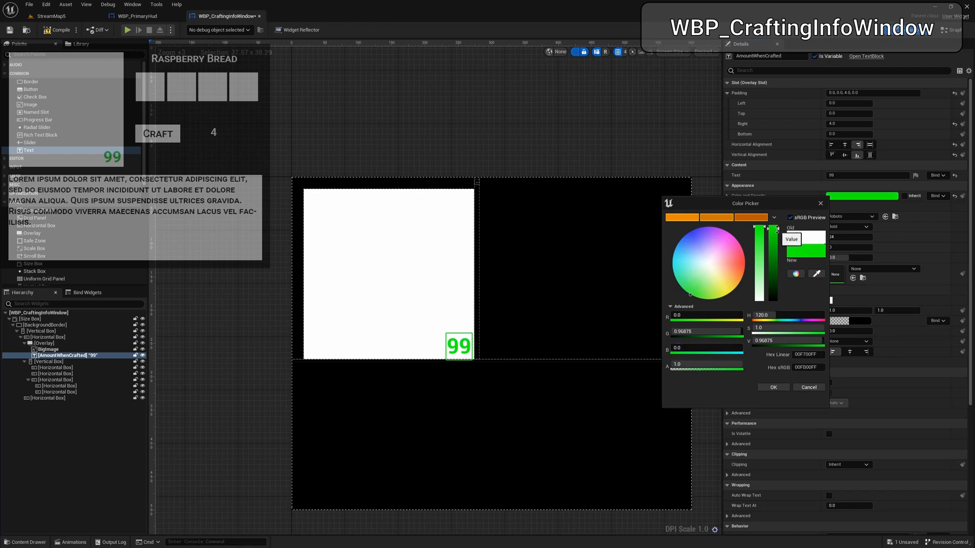
pyautogui.moveTo(776, 230); pyautogui.dragTo(773, 260)
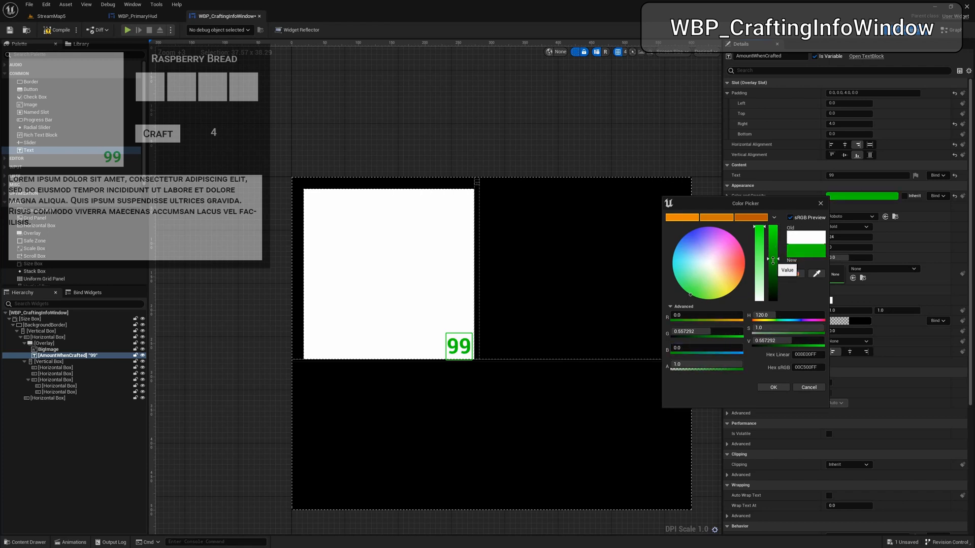
pyautogui.click(773, 387)
# - Set the font size of AmountWhenCrafted to 26
pyautogui.click(856, 237)
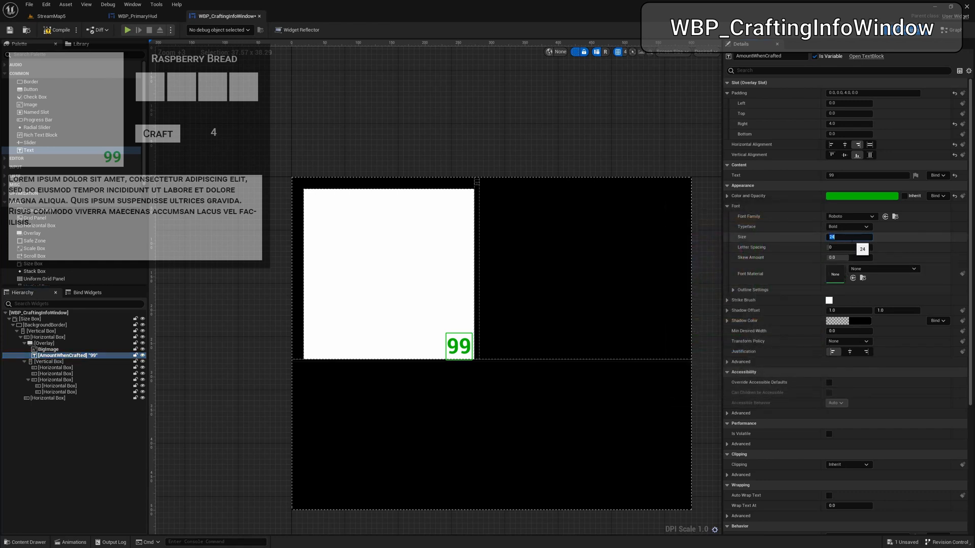
pyautogui.write('26')
pyautogui.press('Return')
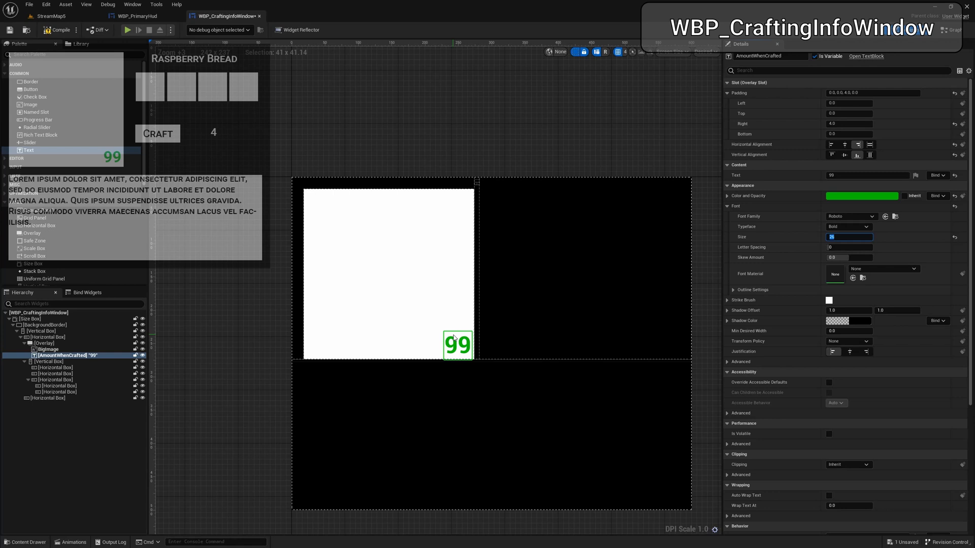
# - Collapse the Overlay in the hierarchy and set the size of the Vertical Box beside it to Fill
pyautogui.click(51, 362)
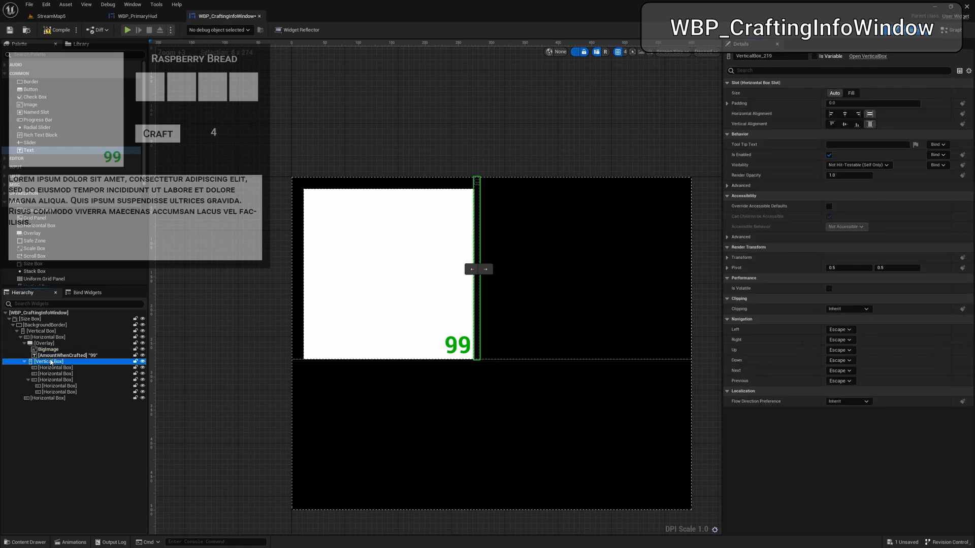
pyautogui.click(25, 343)
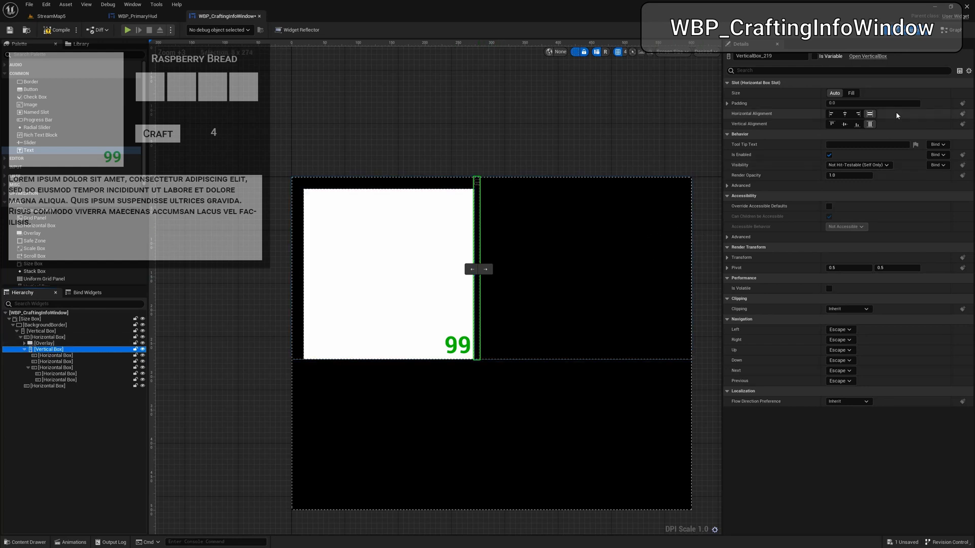
pyautogui.click(852, 93)
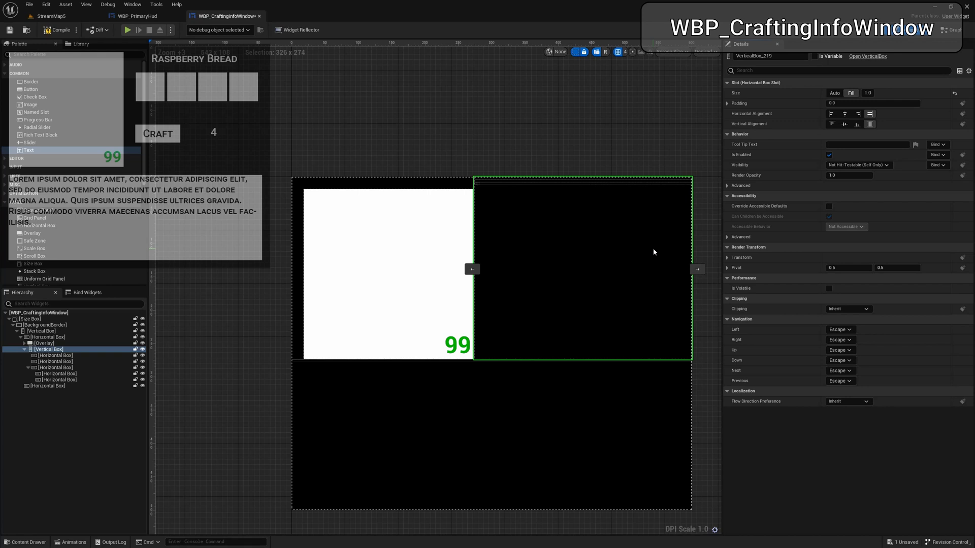
pyautogui.click(53, 357)
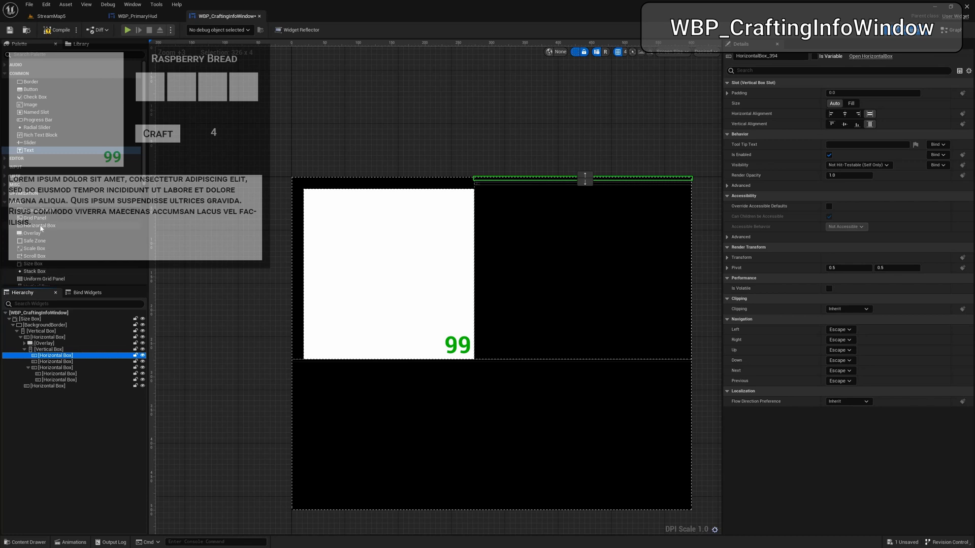
pyautogui.moveTo(34, 240); pyautogui.dragTo(55, 358)
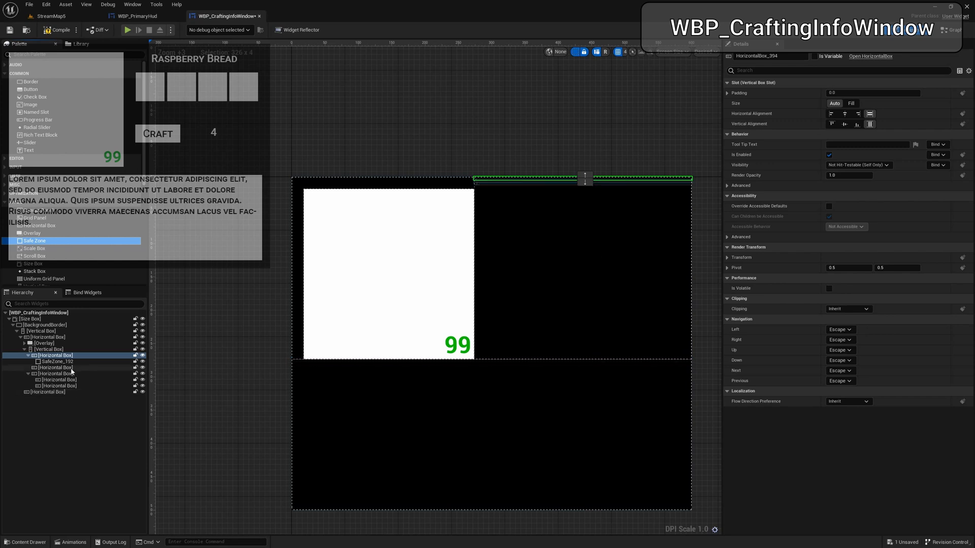
pyautogui.click(59, 361)
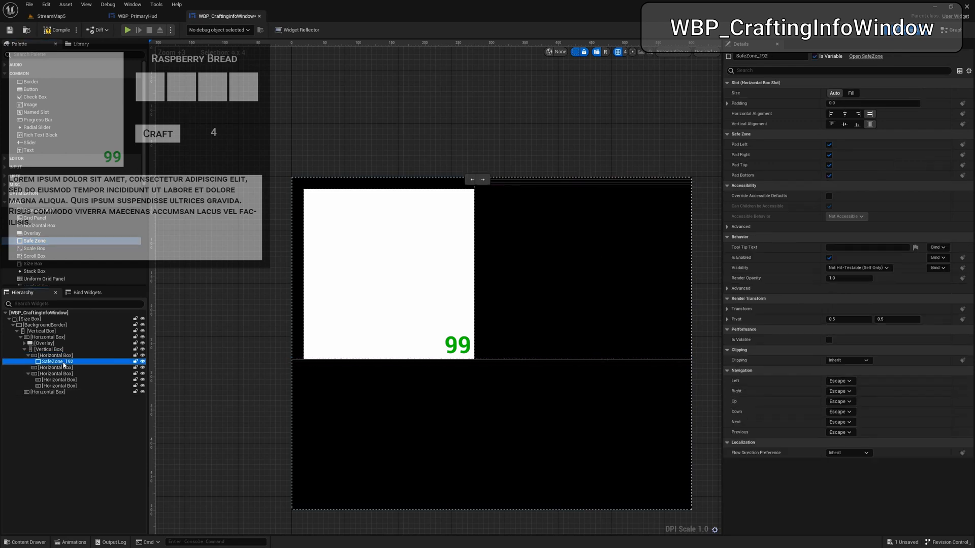
pyautogui.press('Delete')
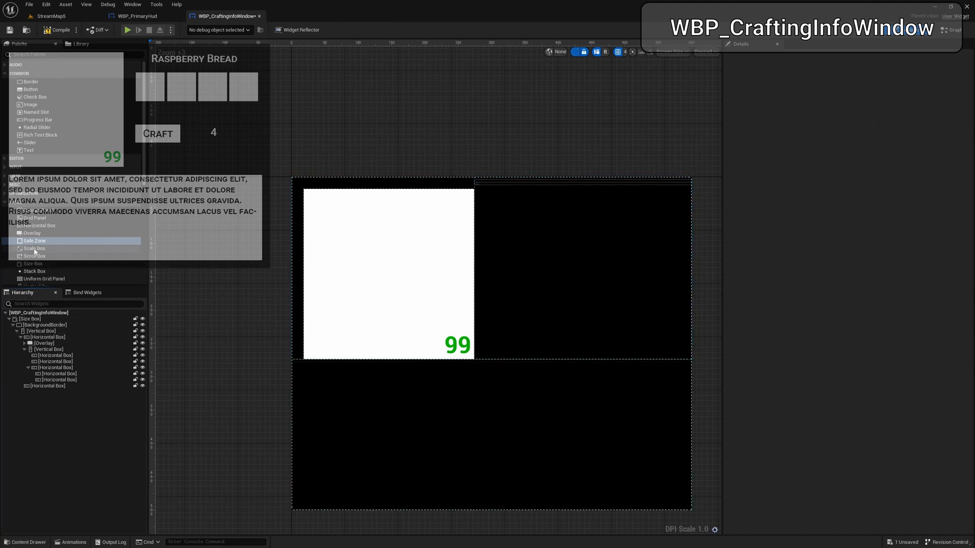
# - Add a Scale Box to the first Horizontal Box of the nested Vertical Box and set its size to Fill
pyautogui.moveTo(34, 250); pyautogui.dragTo(52, 366)
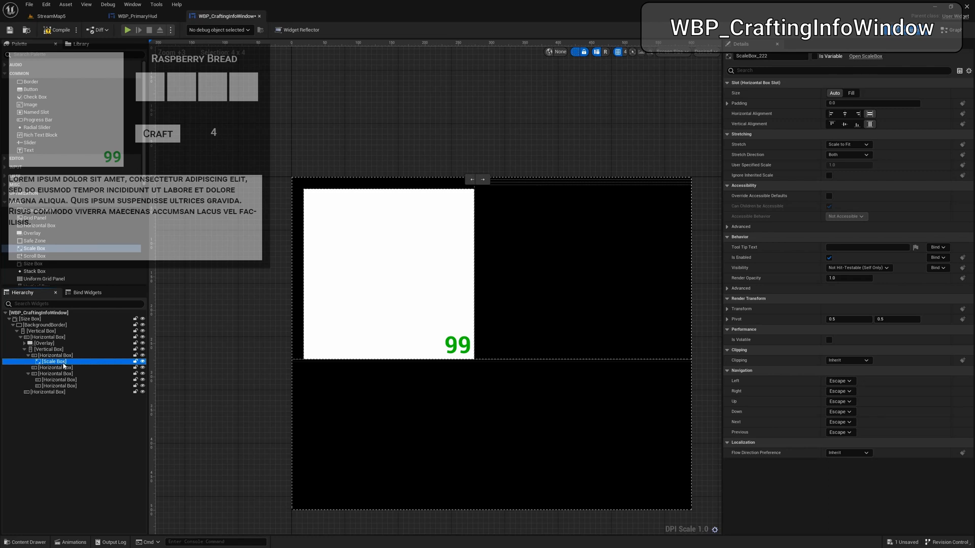
pyautogui.doubleClick(64, 366)
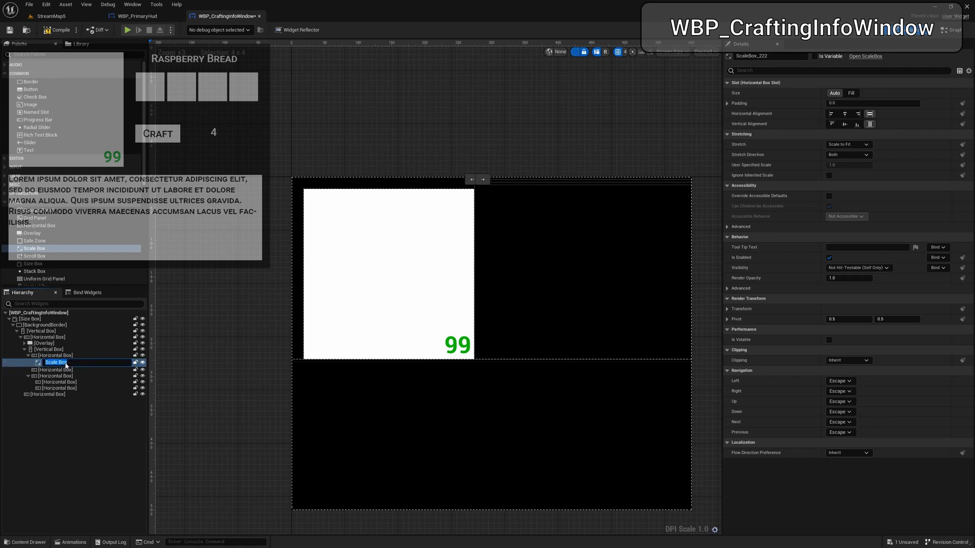
pyautogui.press('Escape')
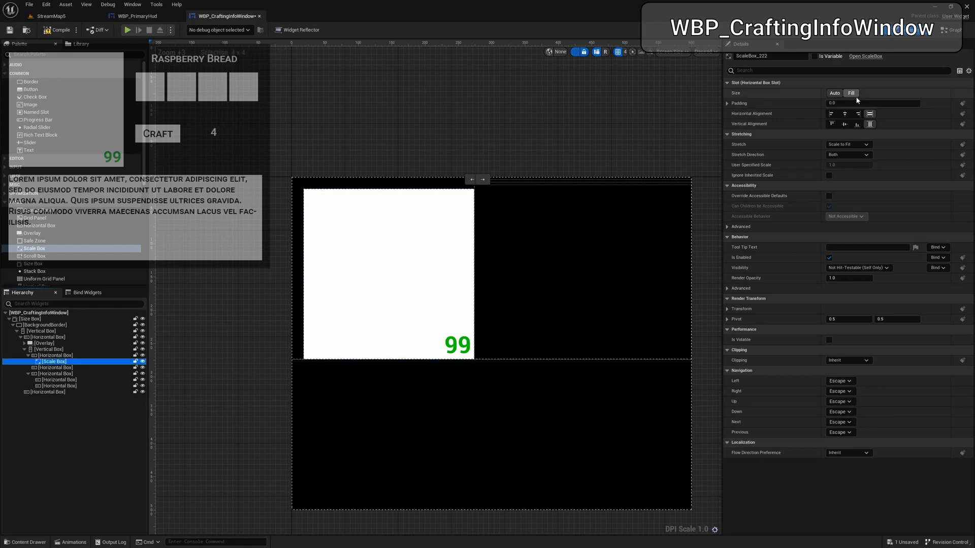
pyautogui.click(851, 93)
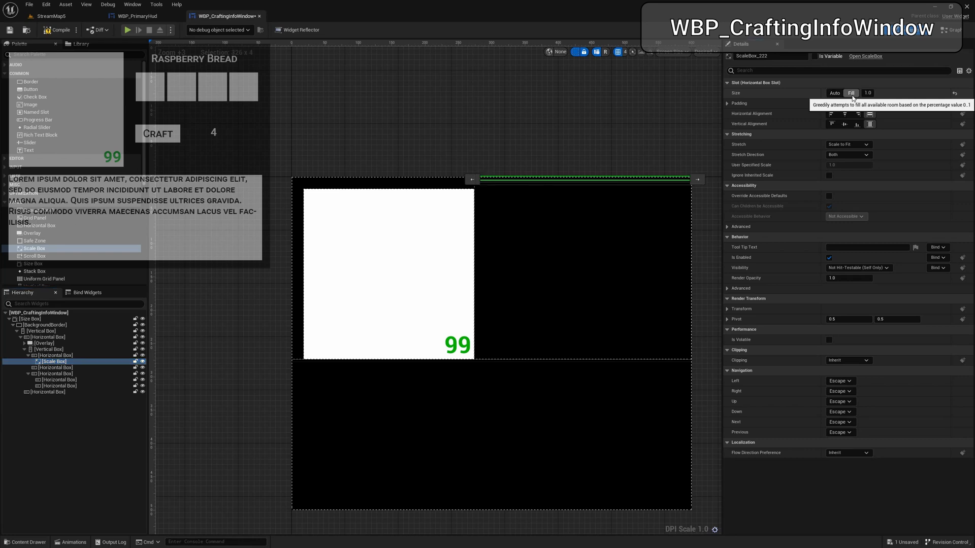
# - Set the Scale Box's padding to 0, 18, 0, 0 and align it to the horizontal center and vertical top
pyautogui.click(856, 103)
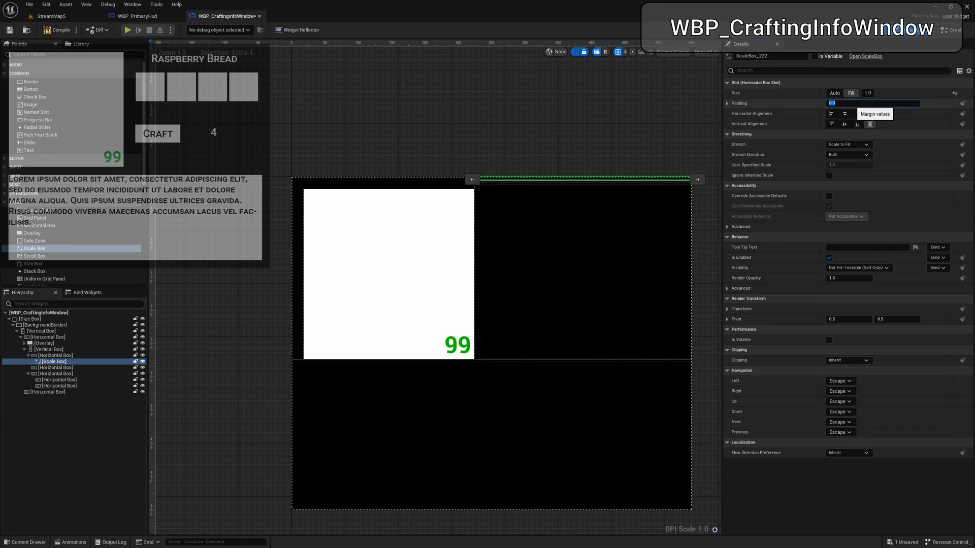
pyautogui.write('0')
pyautogui.press('Return')
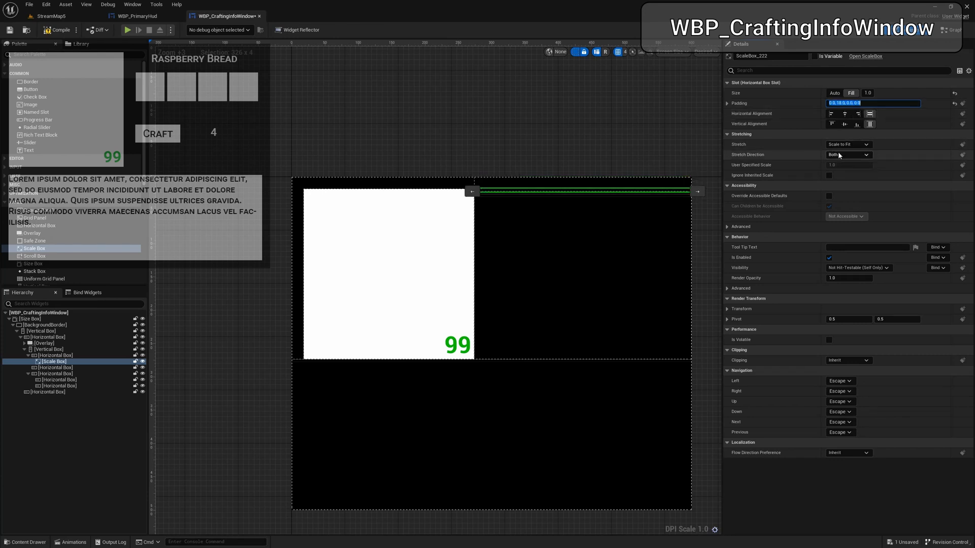
pyautogui.click(844, 114)
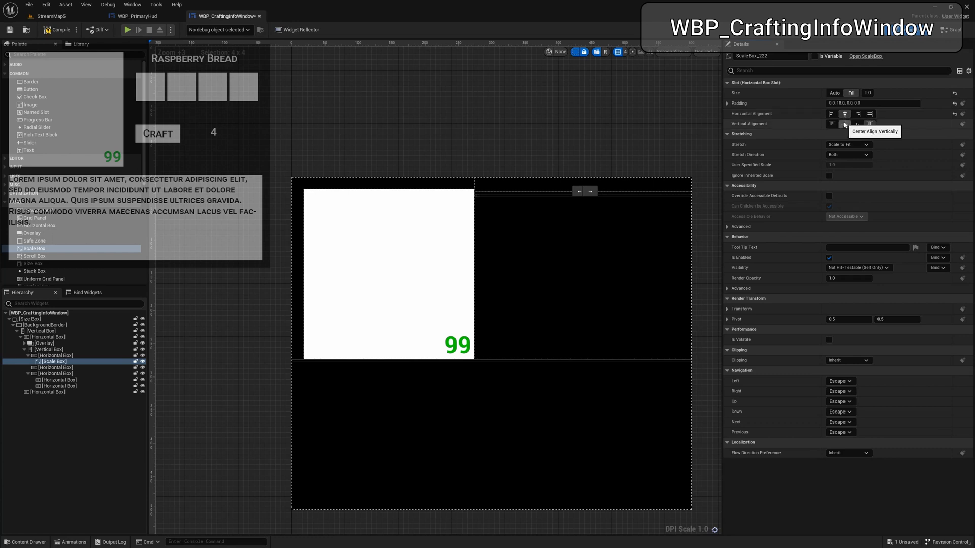
pyautogui.click(845, 125)
# - Add a Text widget inside the Scale Box, rename it ItemName and make it a variable
pyautogui.click(53, 362)
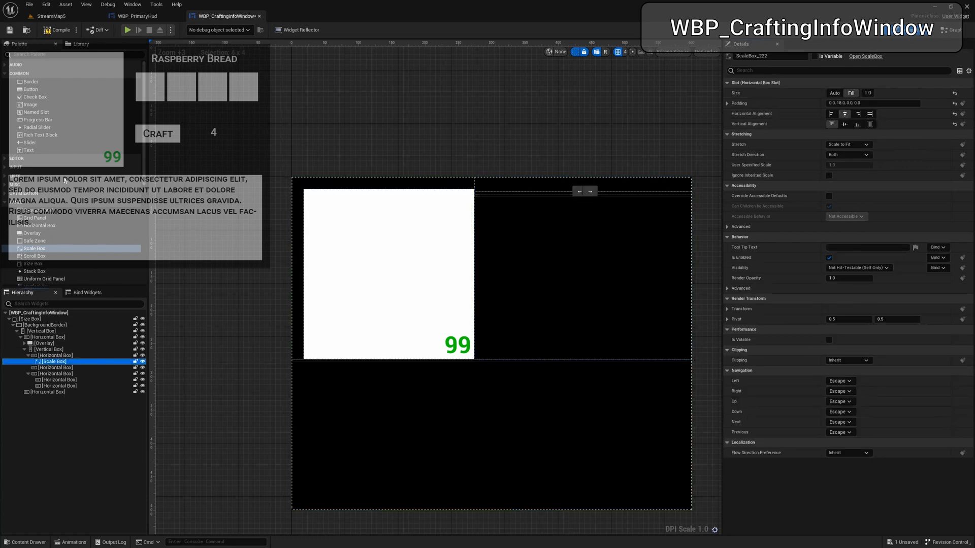
pyautogui.moveTo(43, 151); pyautogui.dragTo(53, 363)
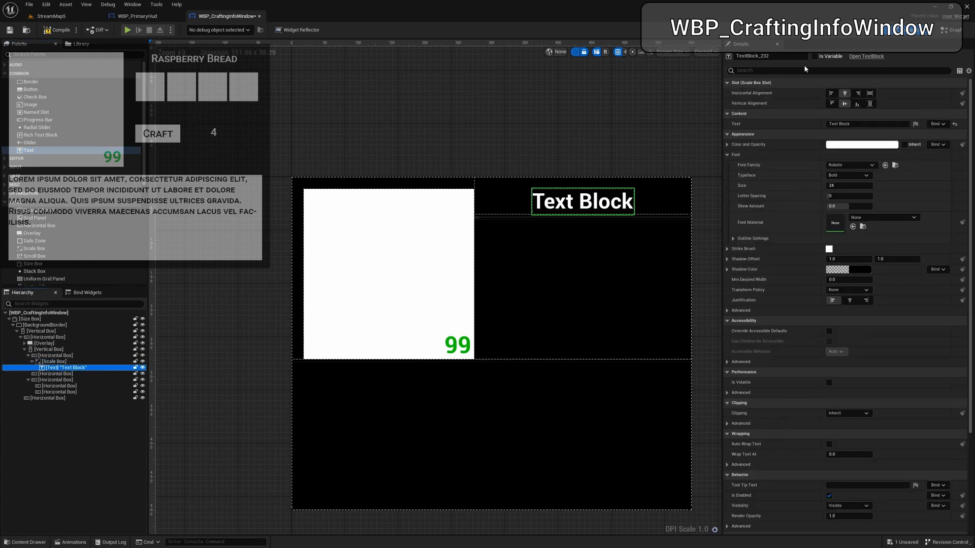
pyautogui.click(770, 56)
pyautogui.write('Item')
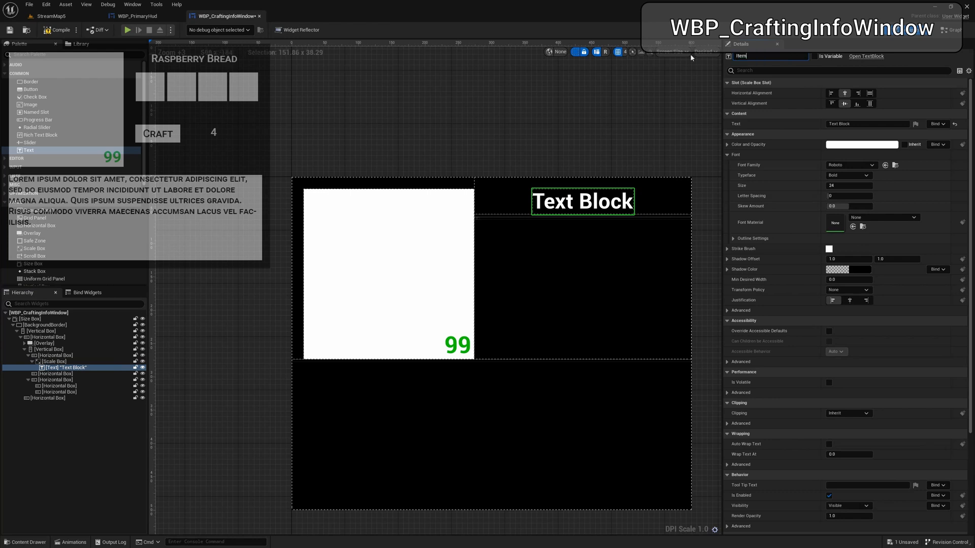
pyautogui.write('Name')
pyautogui.click(815, 55)
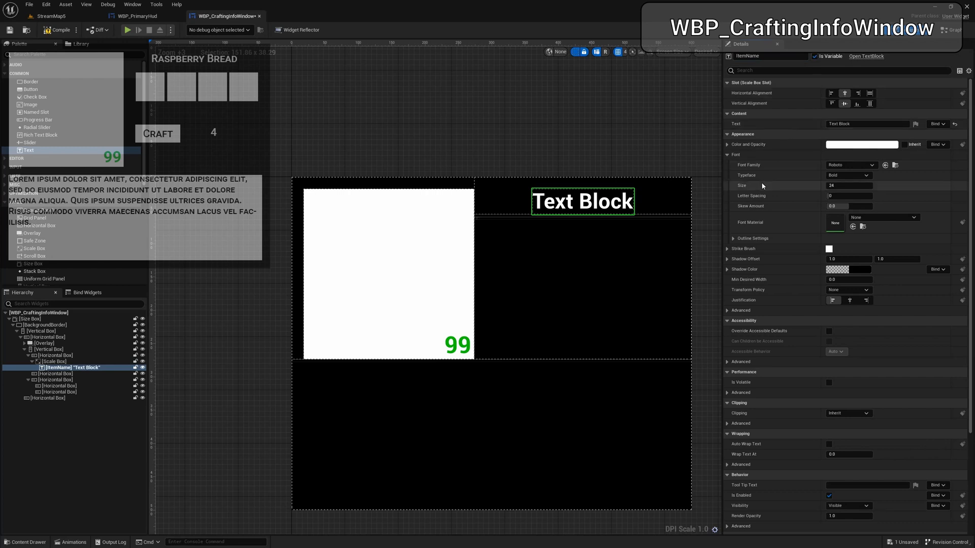
# - Set the font size of ItemName to 20
pyautogui.click(845, 184)
pyautogui.write('20')
pyautogui.press('Return')
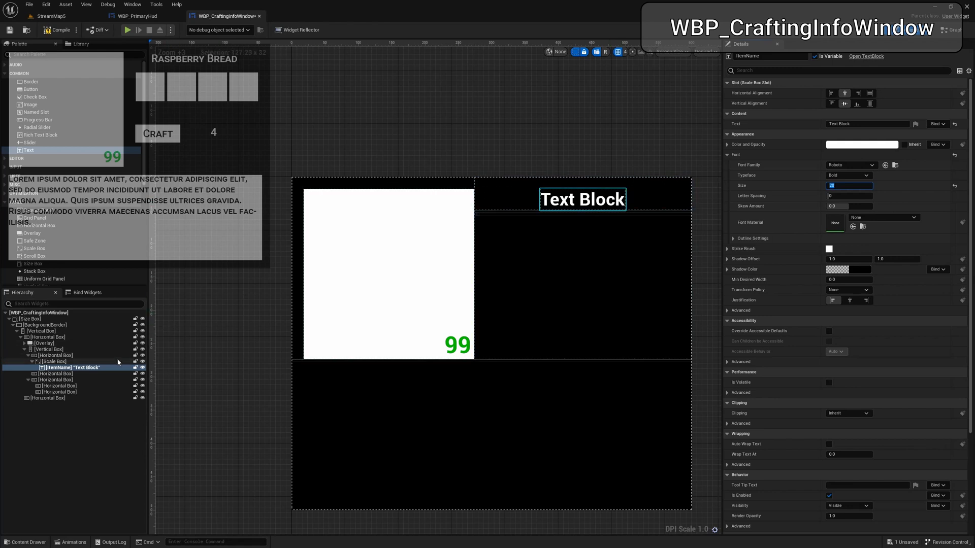
# - Center the second Horizontal Box of the nested Vertical Box horizontally, keeping its size on Auto
pyautogui.click(67, 375)
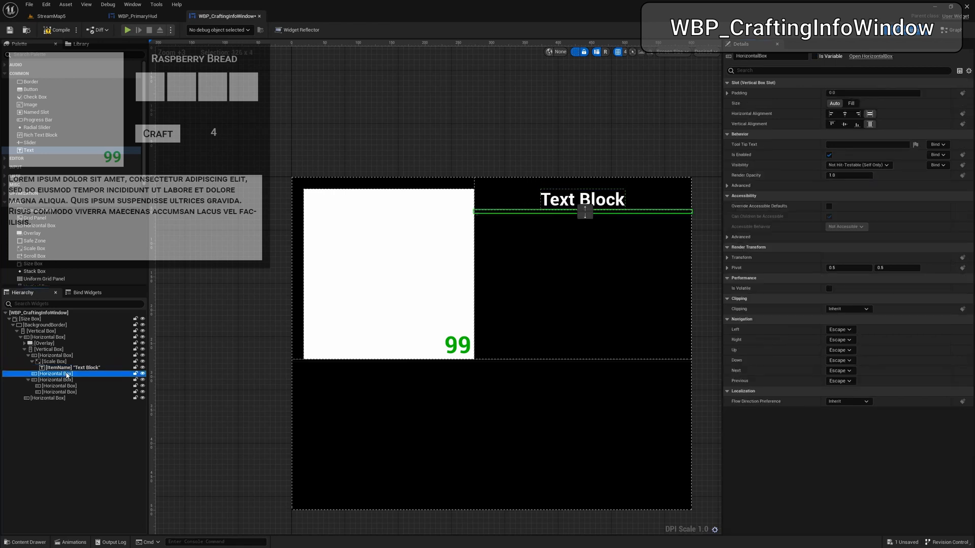
pyautogui.click(850, 103)
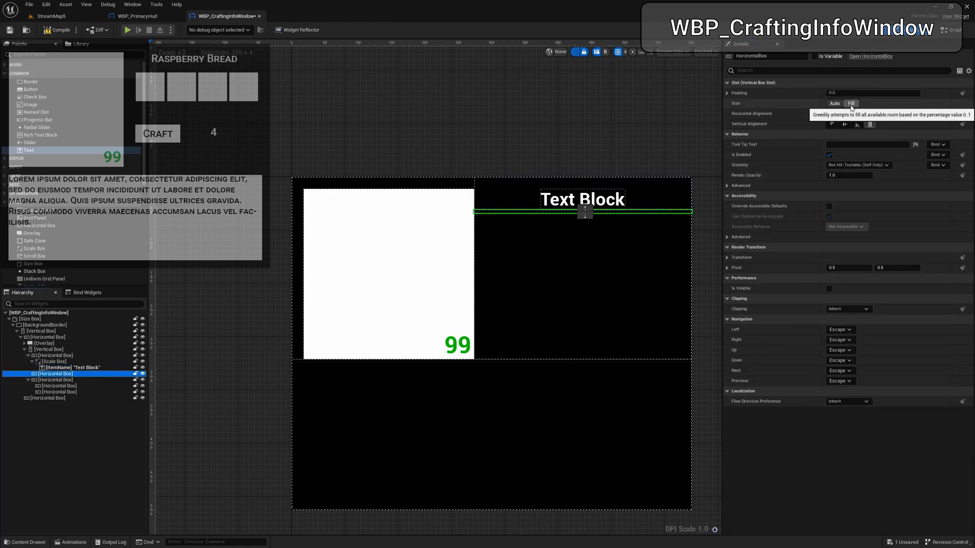
pyautogui.click(834, 103)
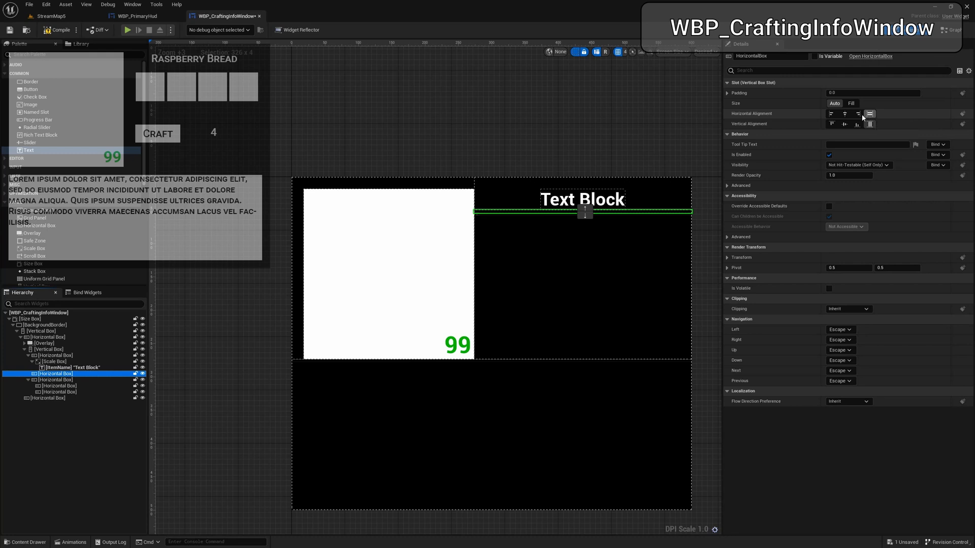
pyautogui.click(844, 114)
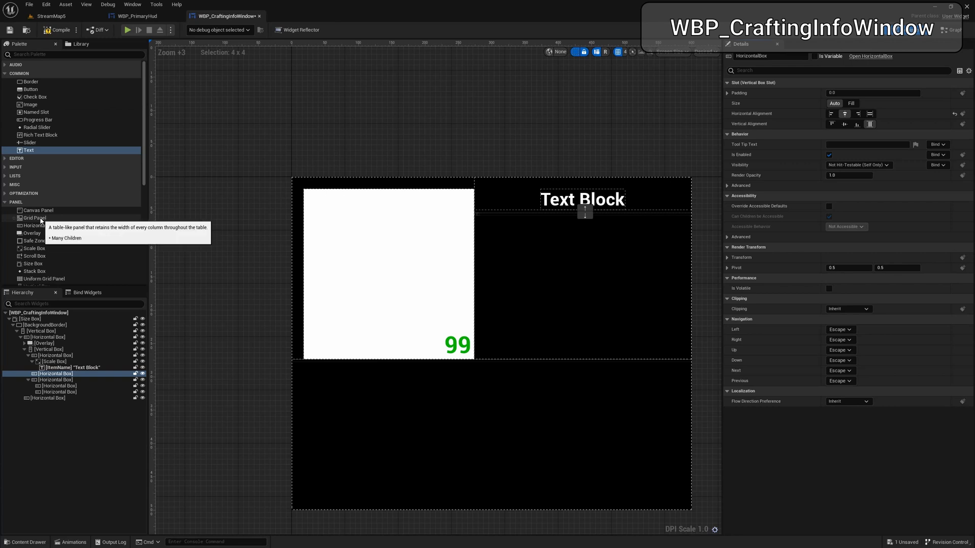
# - Add a Grid Panel to the second Horizontal Box, rename it IngredientPanel and make it a variable
pyautogui.moveTo(40, 219); pyautogui.dragTo(66, 377)
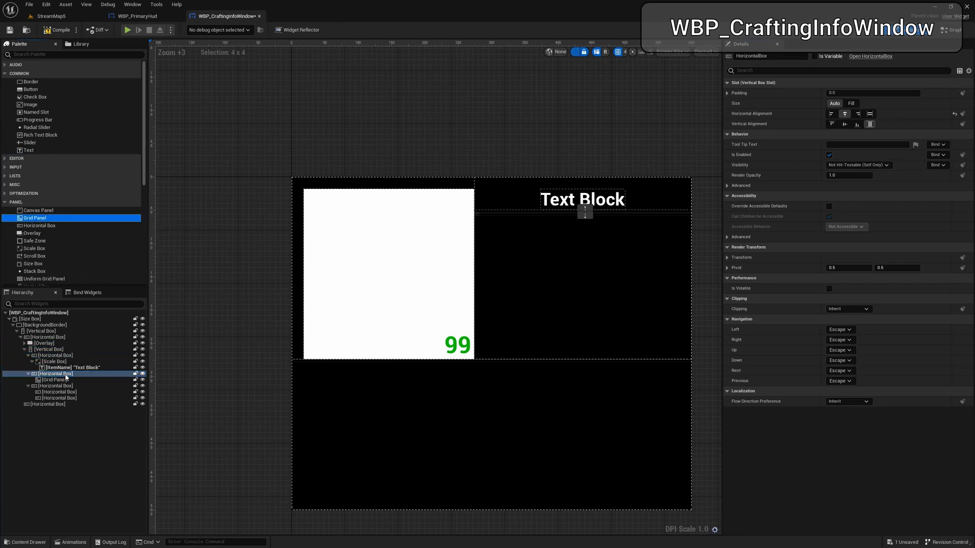
pyautogui.click(66, 379)
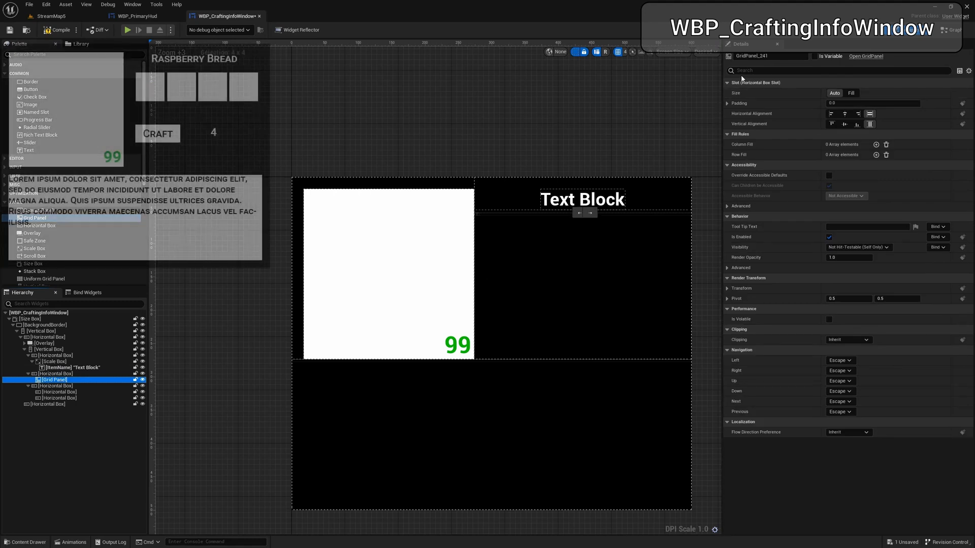
pyautogui.click(761, 55)
pyautogui.write('IngredientPanel')
pyautogui.click(813, 57)
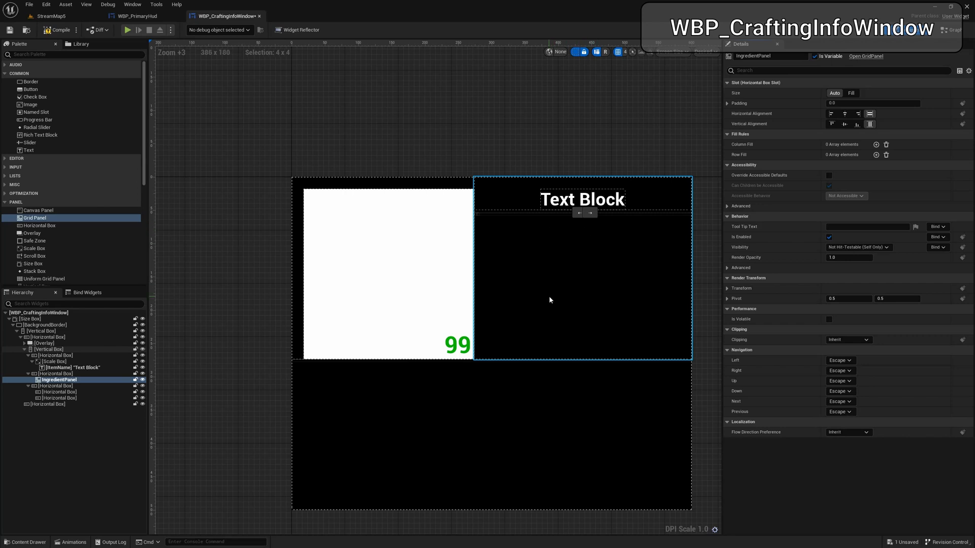
# - Create a User Widget blueprint named WBP_CraftingIngredientImage in the Widgets/Crafting folder and open it for editing
pyautogui.click(701, 360)
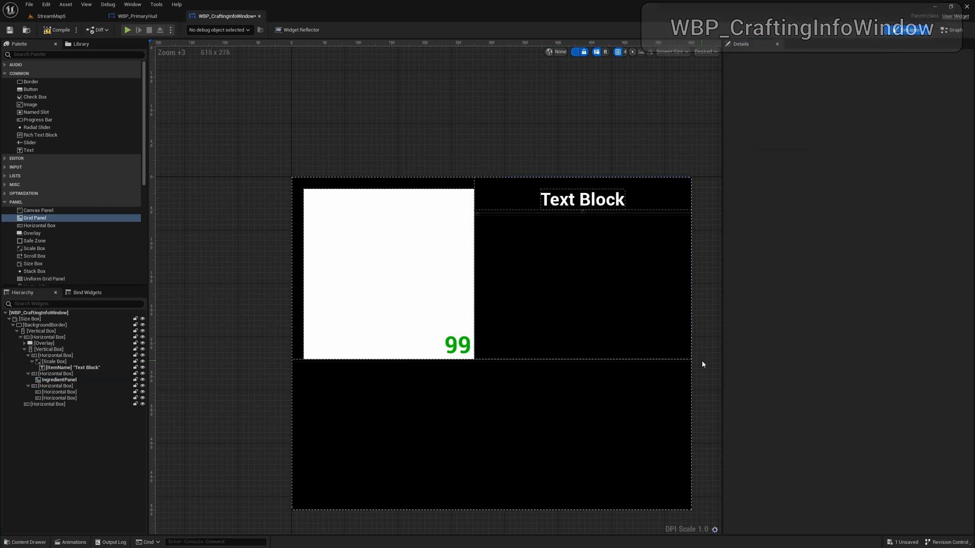
pyautogui.hotkey('ctrl', 'space')
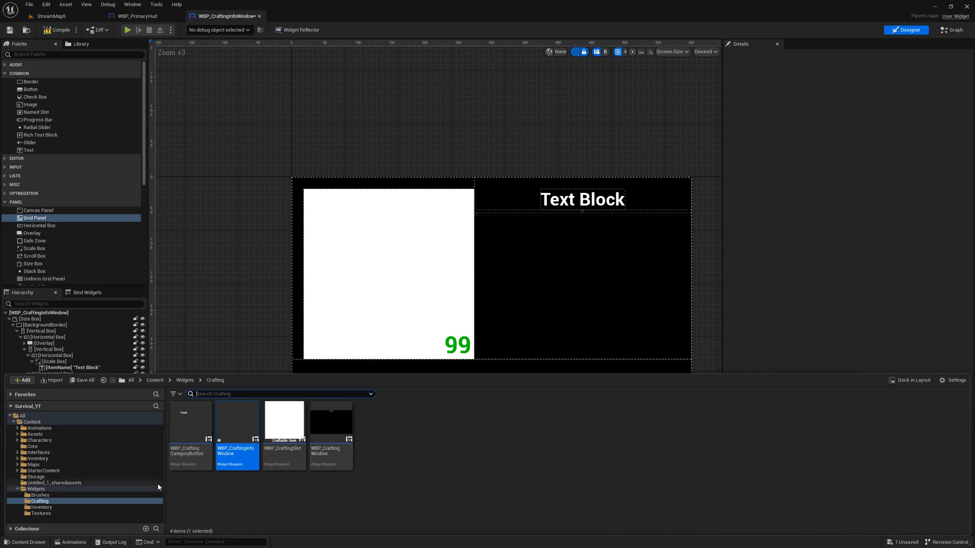
pyautogui.rightClick(389, 436)
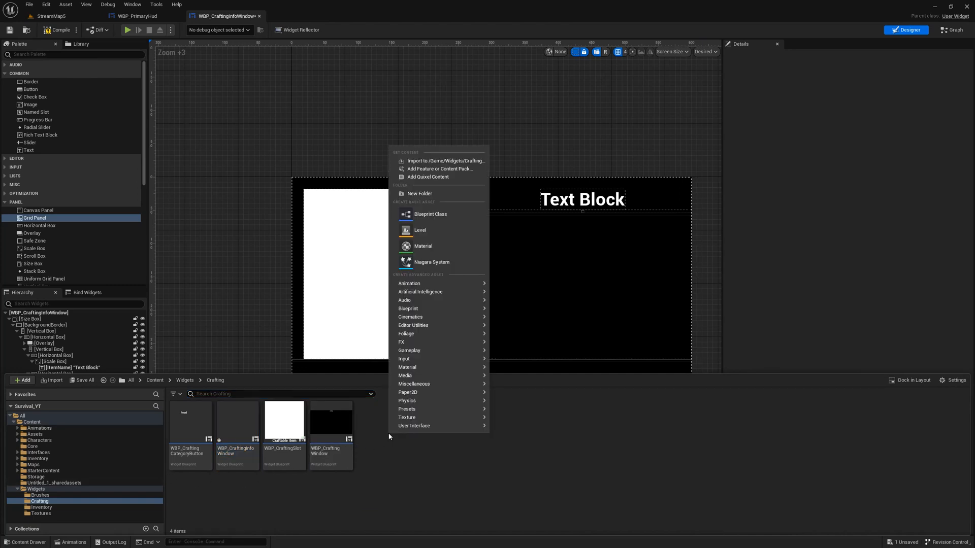
pyautogui.moveTo(427, 429)
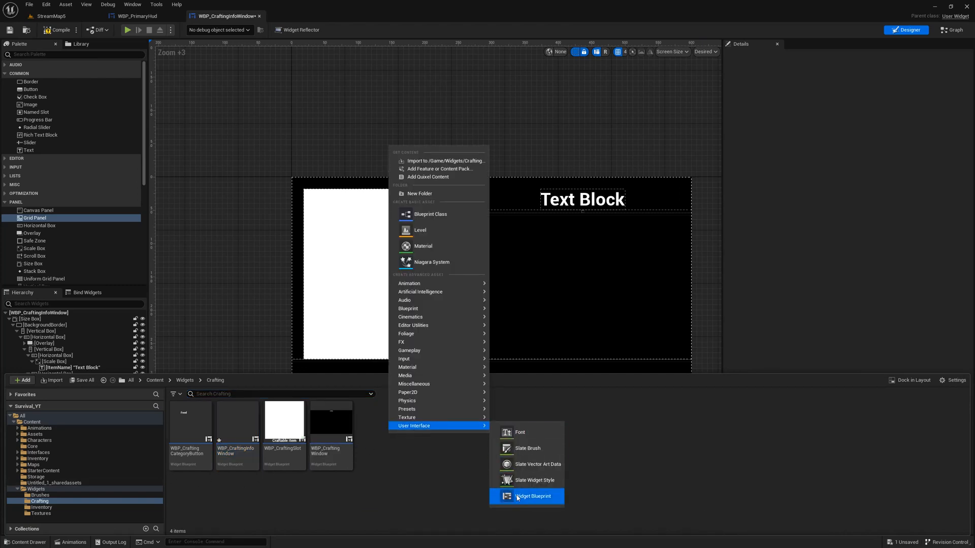
pyautogui.click(532, 496)
pyautogui.click(418, 204)
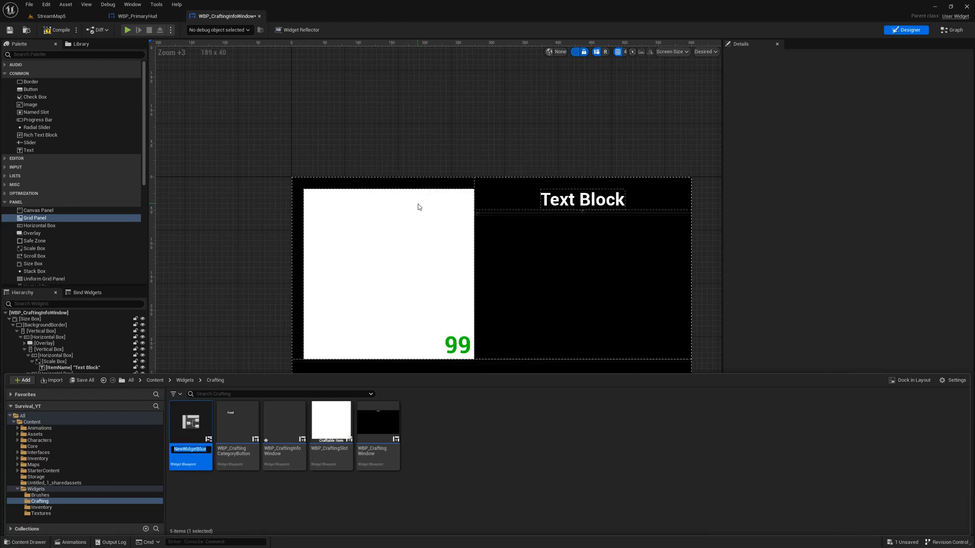
pyautogui.write('WBP_')
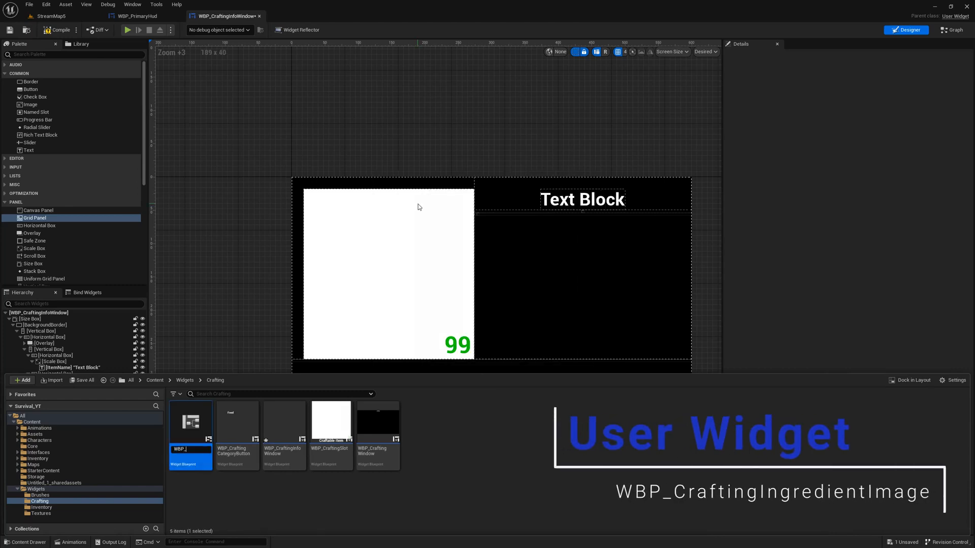
pyautogui.write('CraftingIngredientImage')
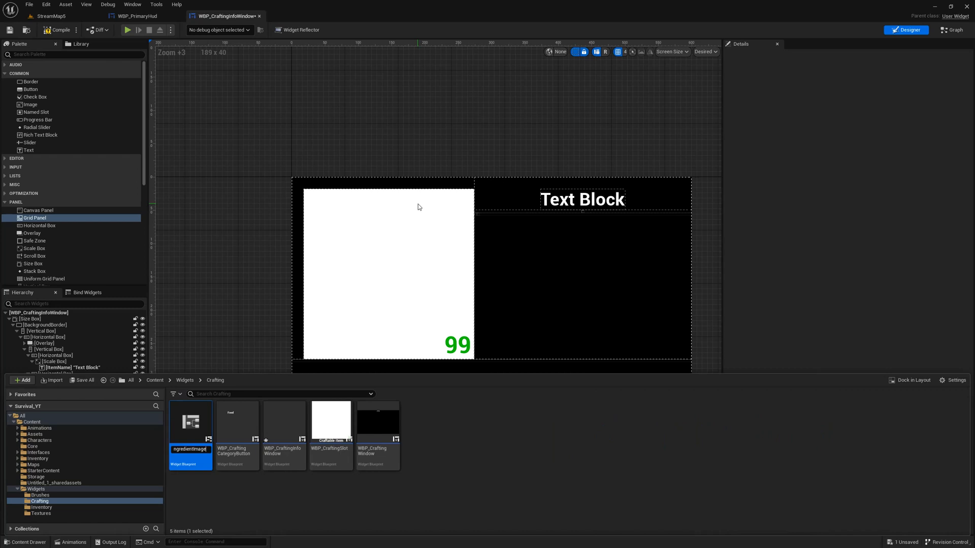
pyautogui.press('Return')
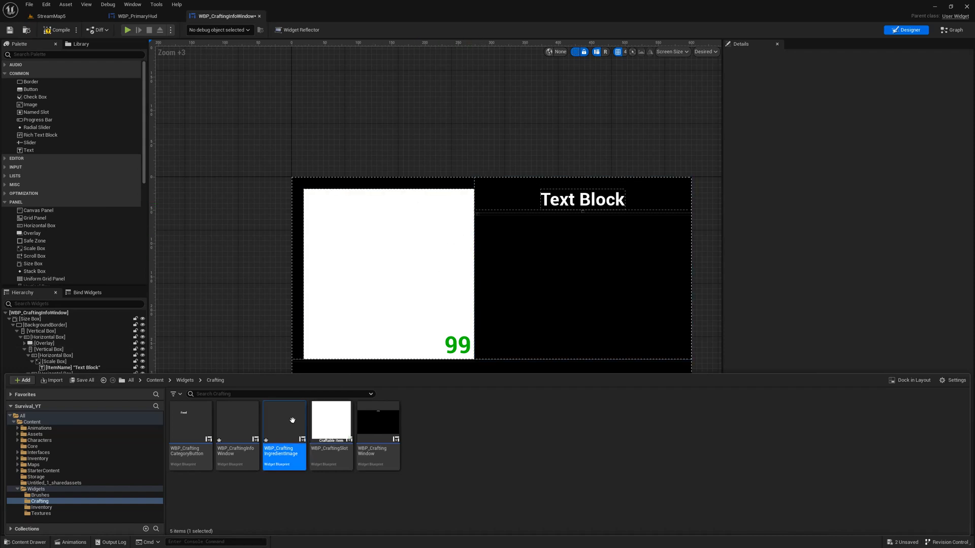
pyautogui.doubleClick(292, 421)
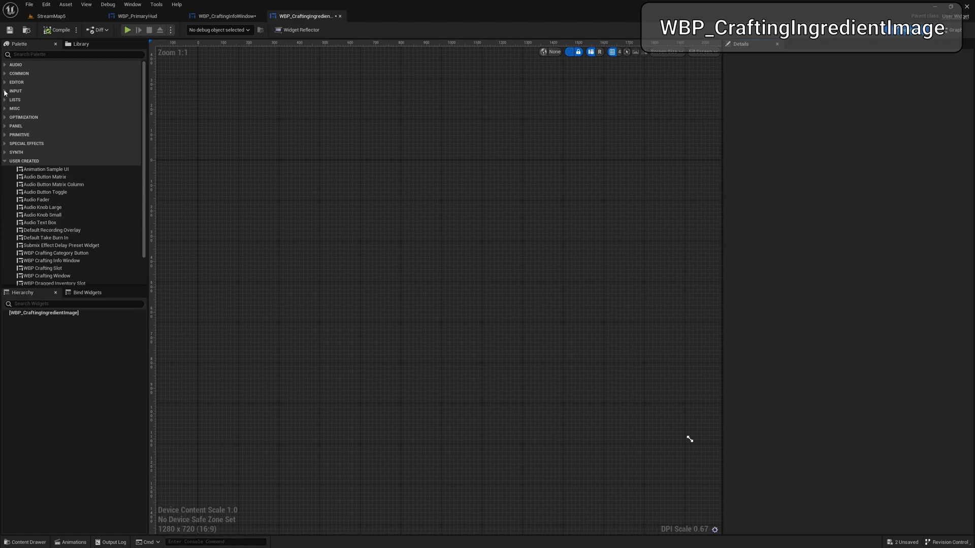
# - Build a root Horizontal Box containing an Overlay with an Image and a Text widget, and set the preview size to Desired
pyautogui.moveTo(45, 150); pyautogui.dragTo(51, 313)
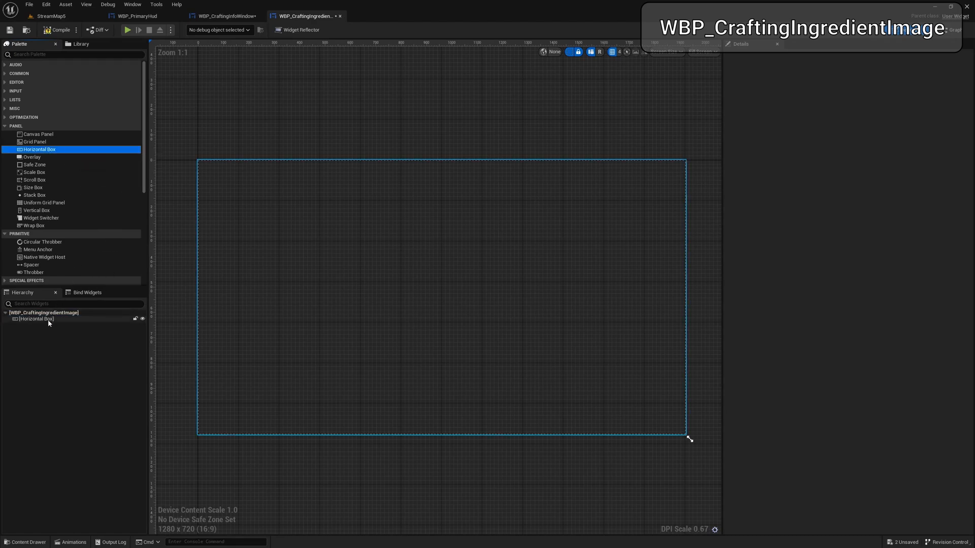
pyautogui.moveTo(32, 234); pyautogui.dragTo(50, 322)
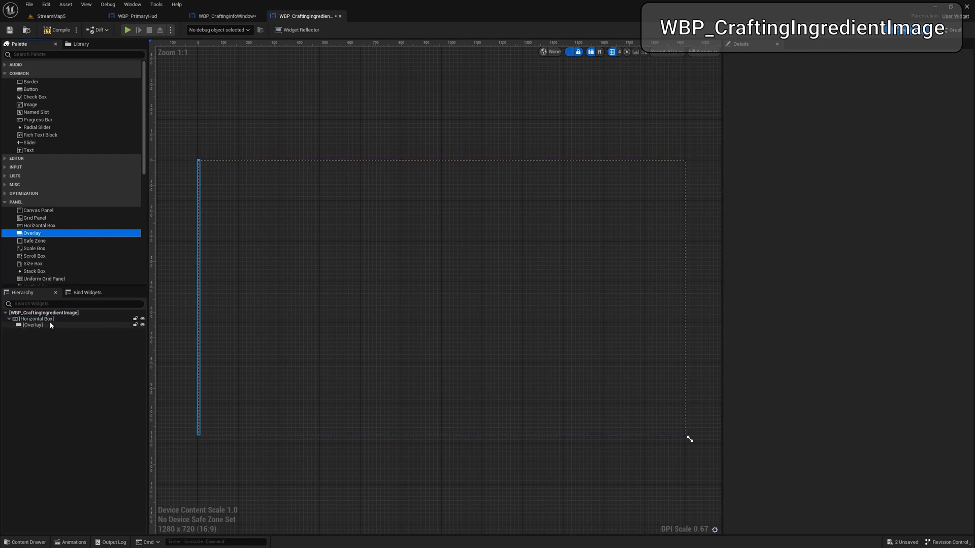
pyautogui.moveTo(24, 106); pyautogui.dragTo(36, 327)
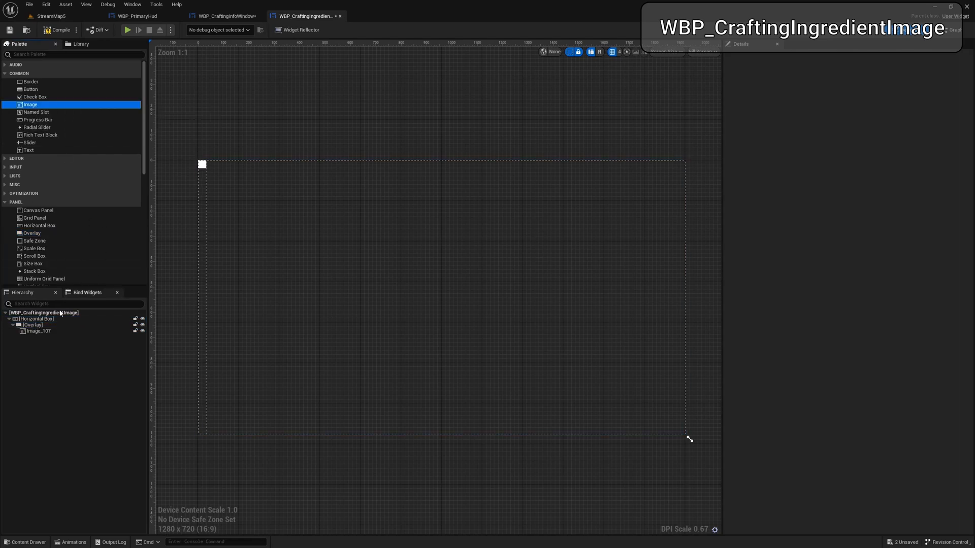
pyautogui.moveTo(26, 149); pyautogui.dragTo(36, 328)
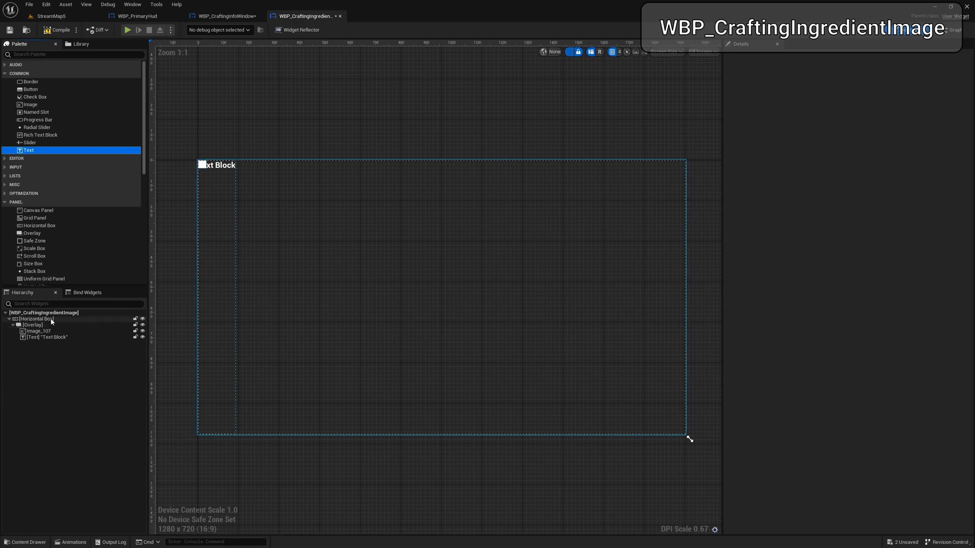
pyautogui.click(699, 52)
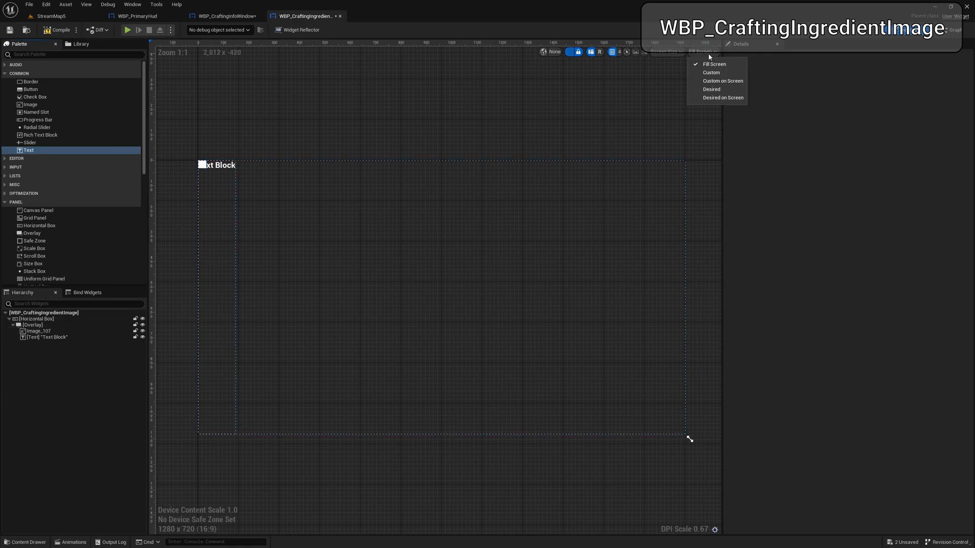
pyautogui.click(709, 92)
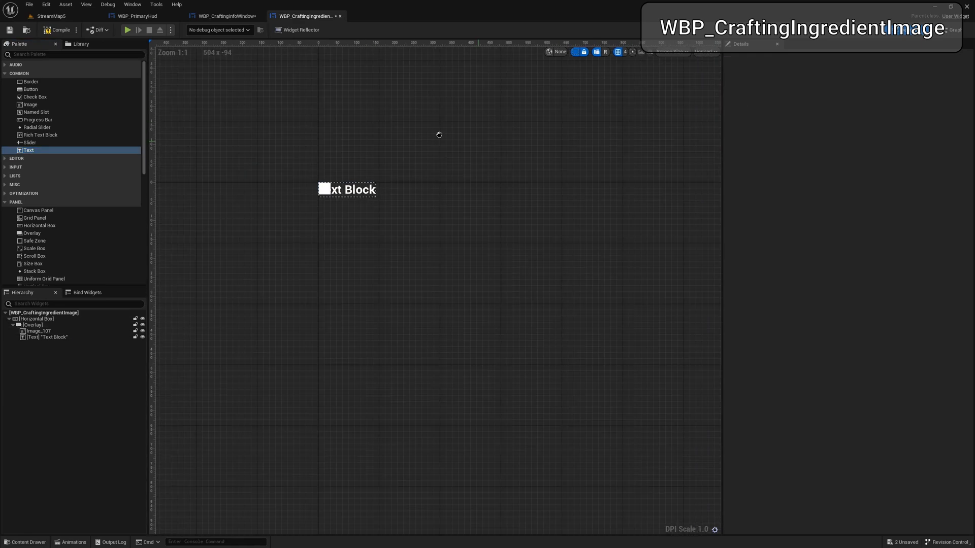
# - Rename the Image widget Ingredient and make it fill the Overlay horizontally and vertically
pyautogui.click(446, 211)
pyautogui.press('F2')
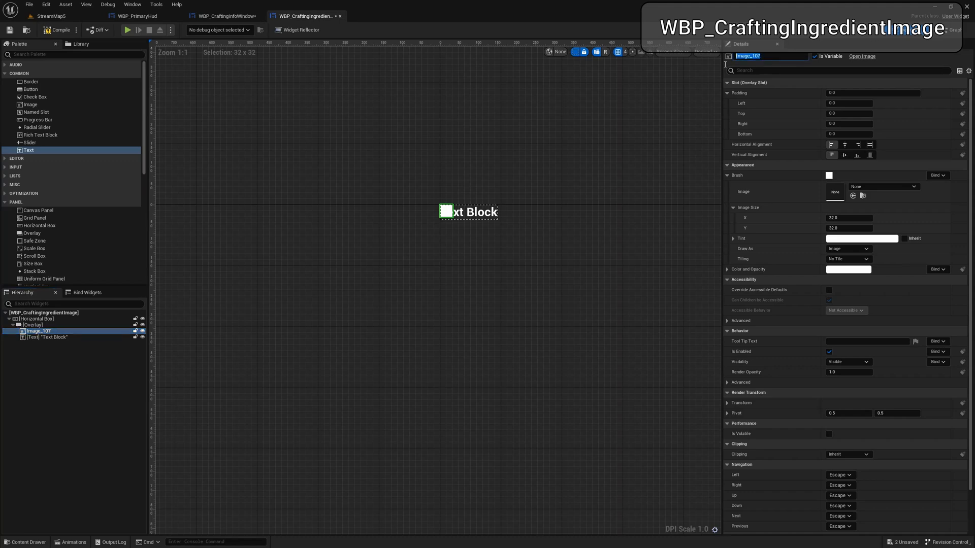
pyautogui.write('Ingredient')
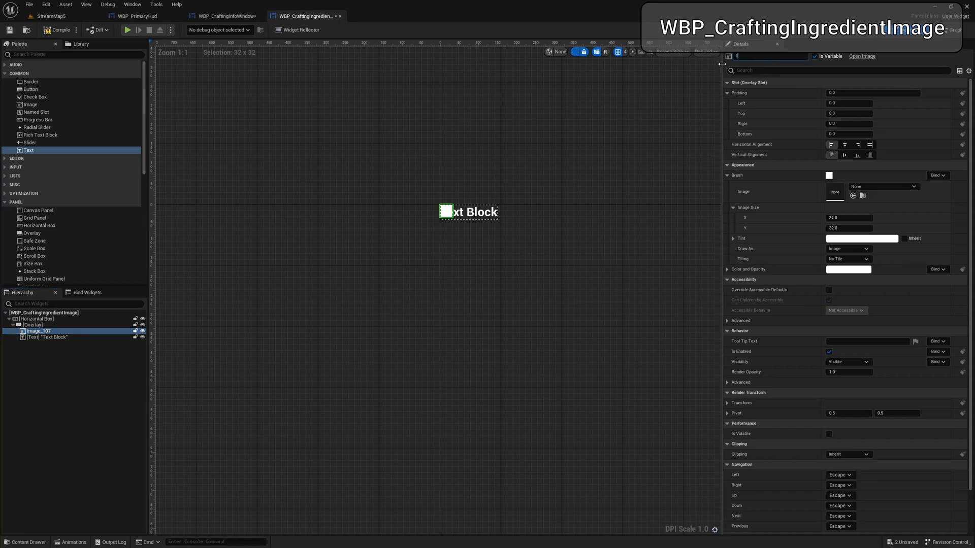
pyautogui.press('Return')
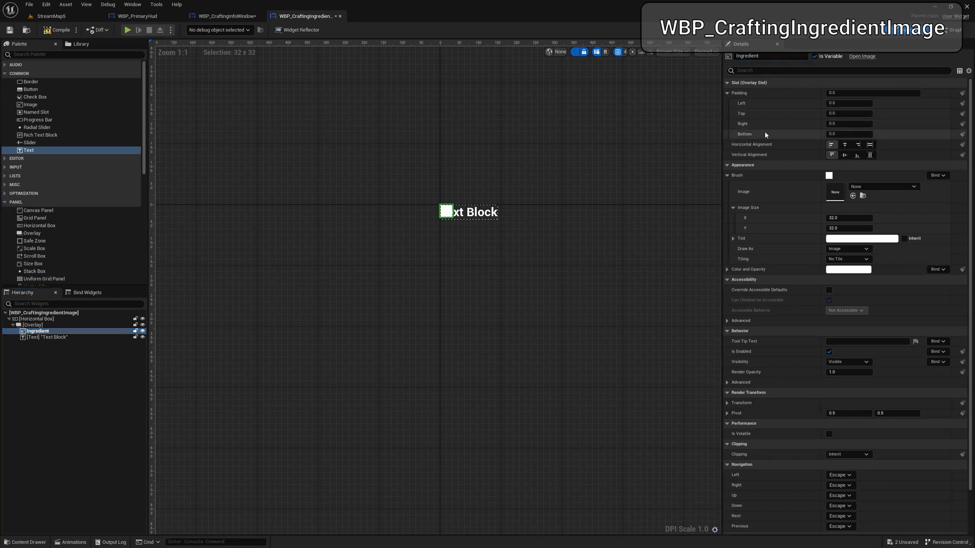
pyautogui.click(873, 146)
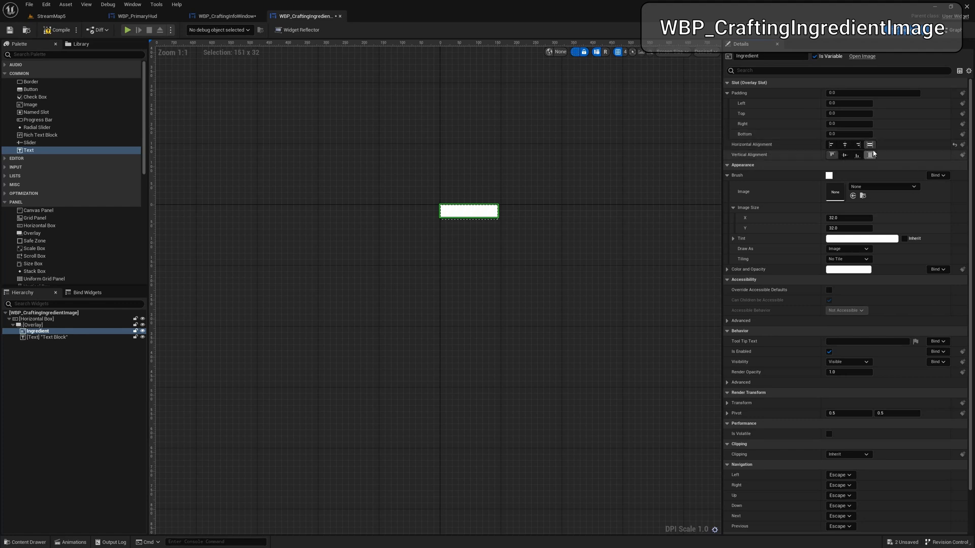
pyautogui.click(872, 156)
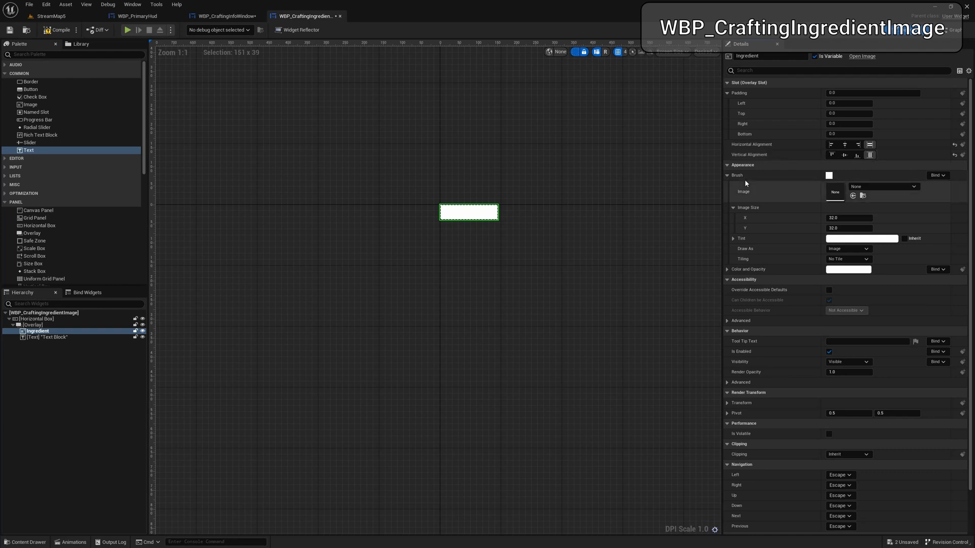
# - Set the brush image size of Ingredient to 64 by 64
pyautogui.click(842, 218)
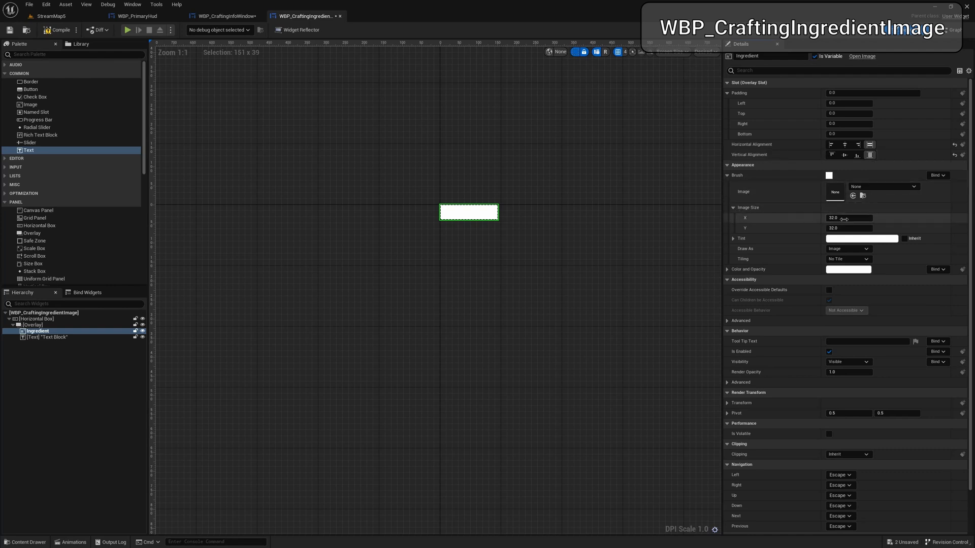
pyautogui.write('64')
pyautogui.press('Tab')
pyautogui.write('64')
pyautogui.press('Return')
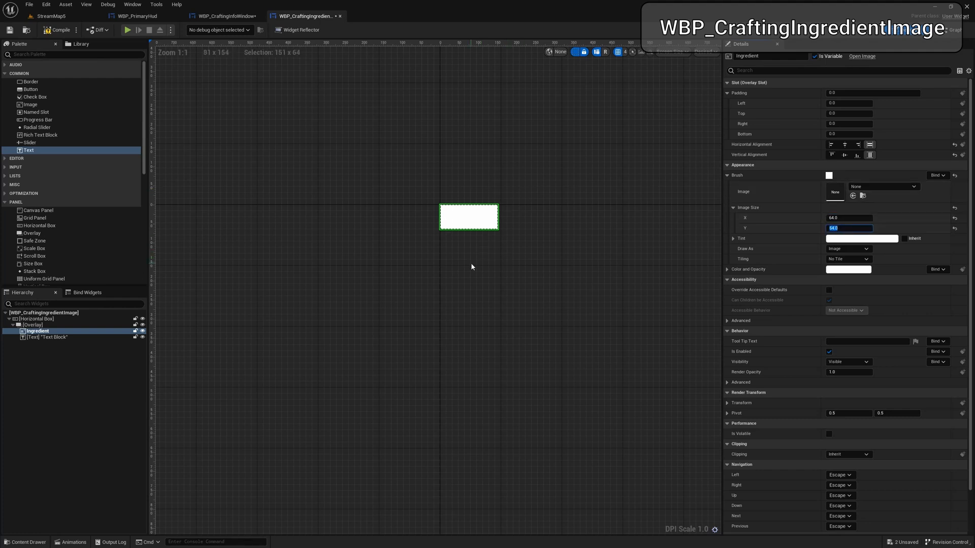
# - Rename the Text widget in the Overlay Amount and make it a variable
pyautogui.scroll(3, 464, 246)
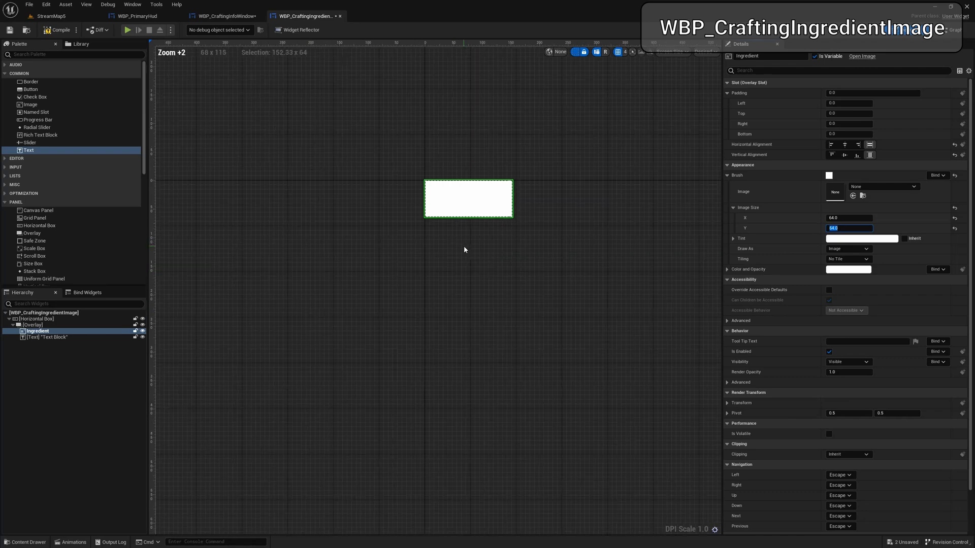
pyautogui.click(61, 337)
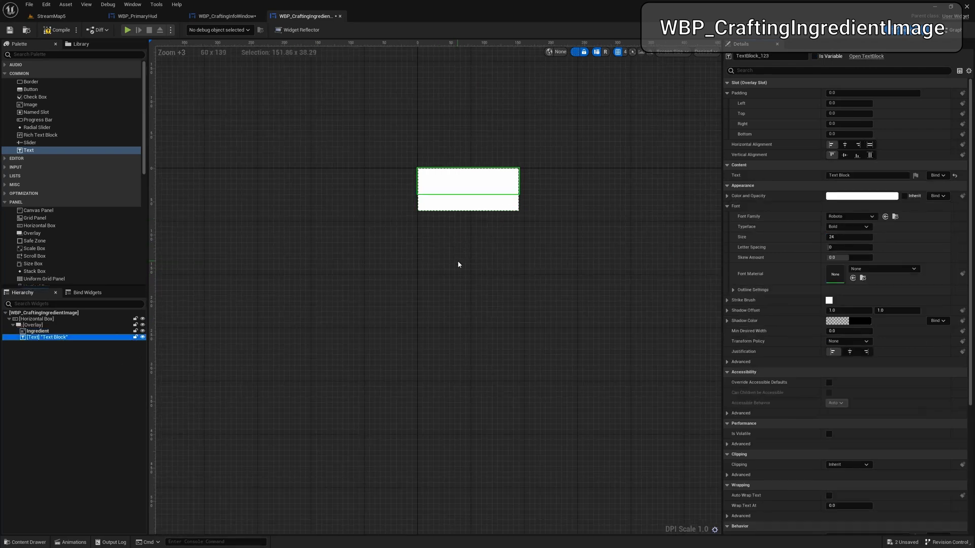
pyautogui.click(751, 56)
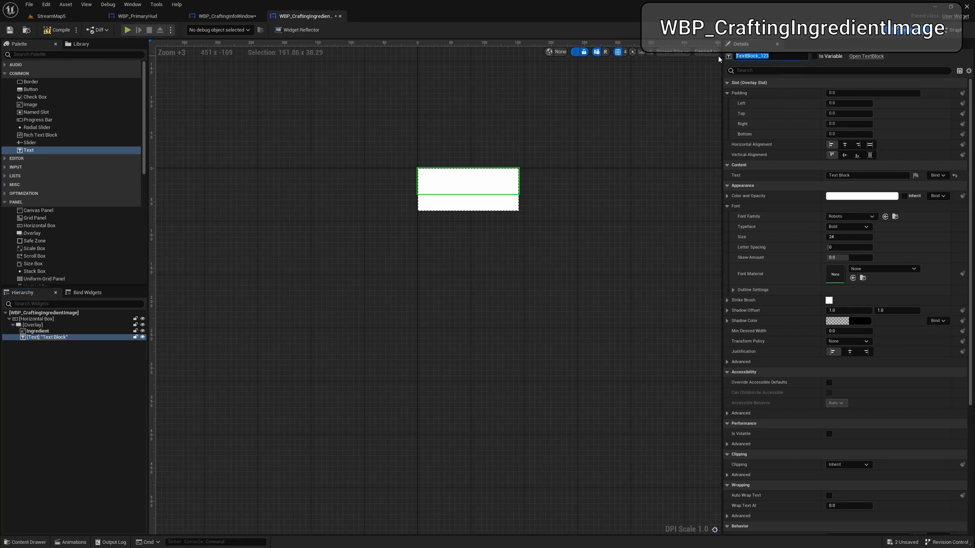
pyautogui.write('Amount')
pyautogui.press('Return')
pyautogui.click(815, 57)
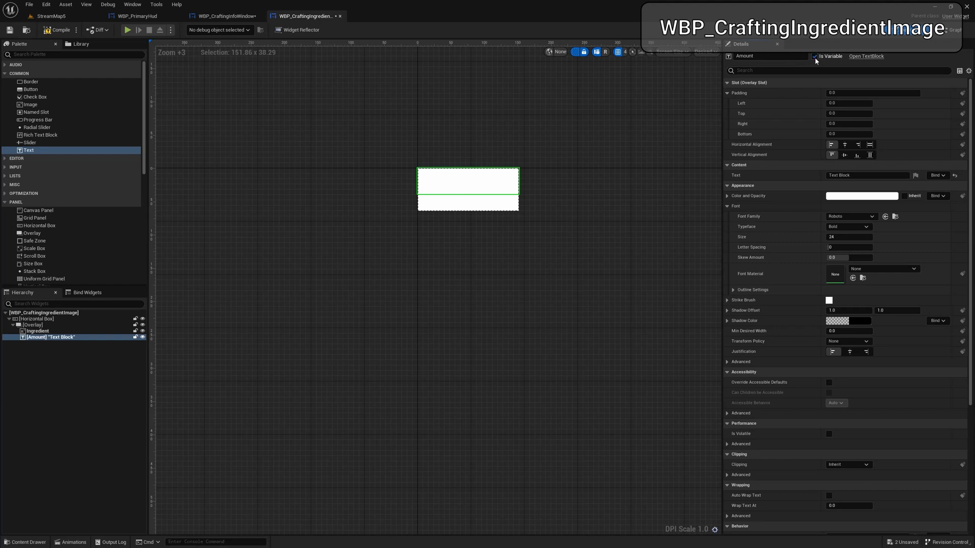
# - Set the text color of Amount to a darker pure green, hue 120 with a value of about 0.55
pyautogui.click(843, 237)
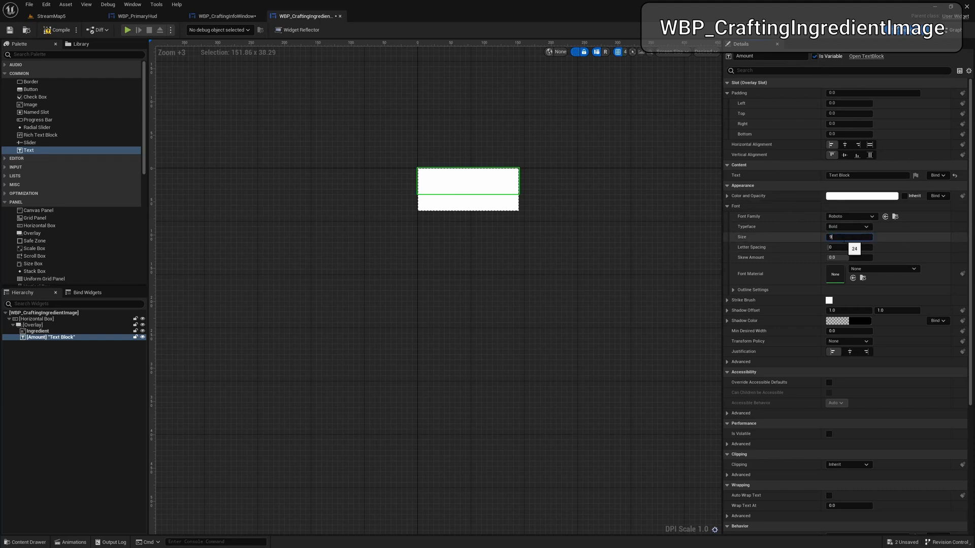
pyautogui.click(861, 196)
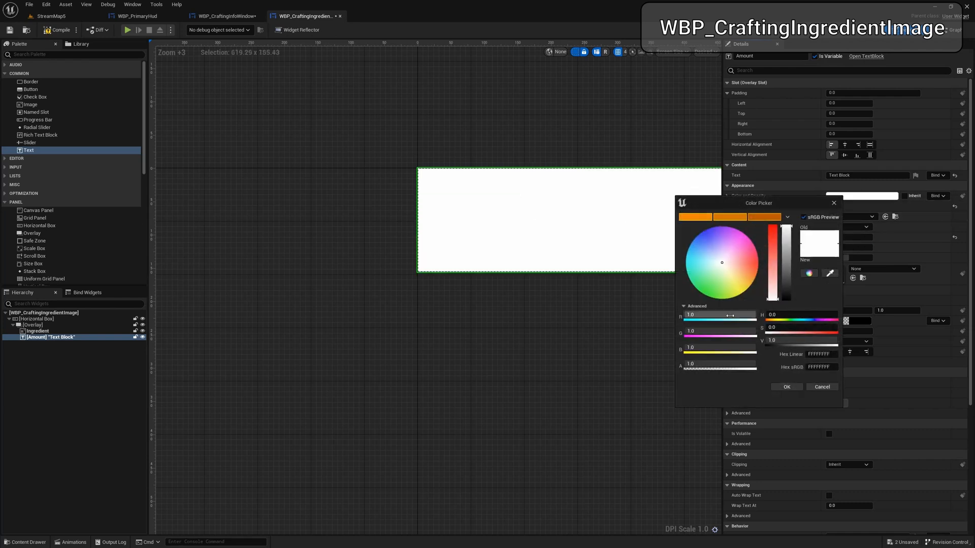
pyautogui.click(714, 293)
pyautogui.moveTo(714, 294); pyautogui.dragTo(700, 306)
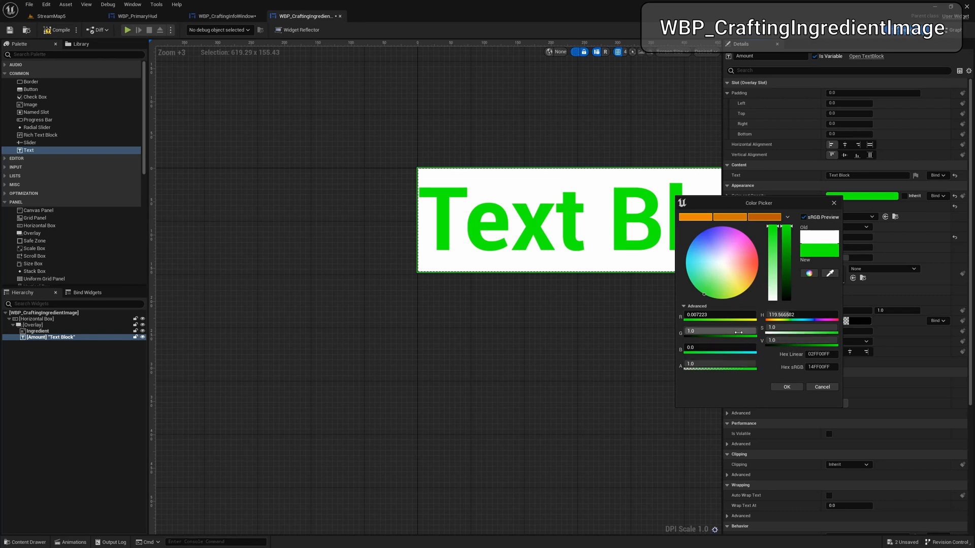
pyautogui.moveTo(786, 229); pyautogui.dragTo(786, 259)
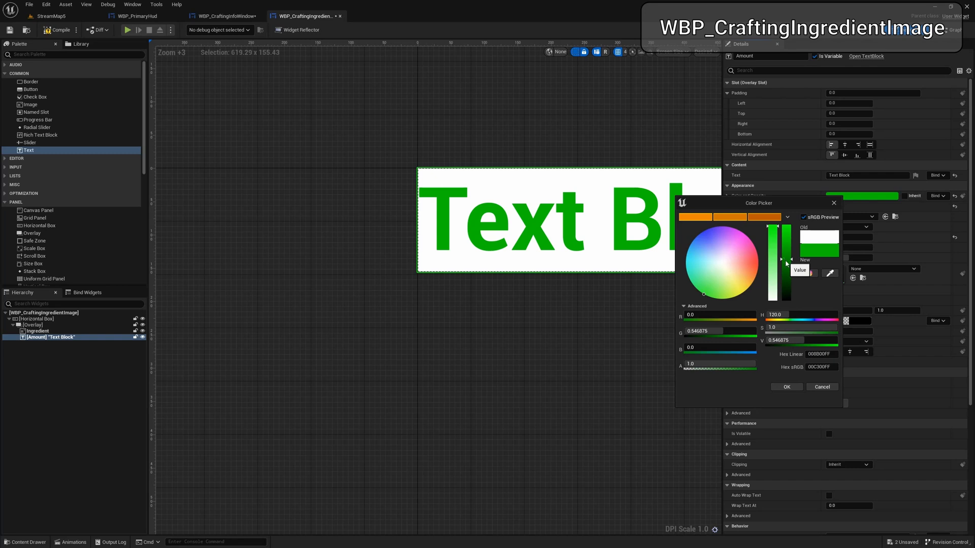
pyautogui.click(786, 387)
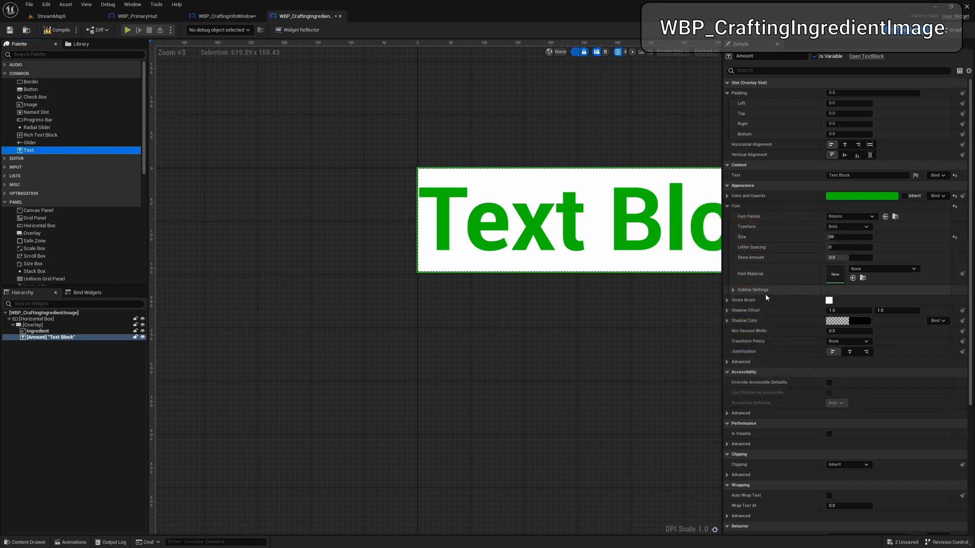
# - Set the font size of Amount to 10
pyautogui.click(838, 237)
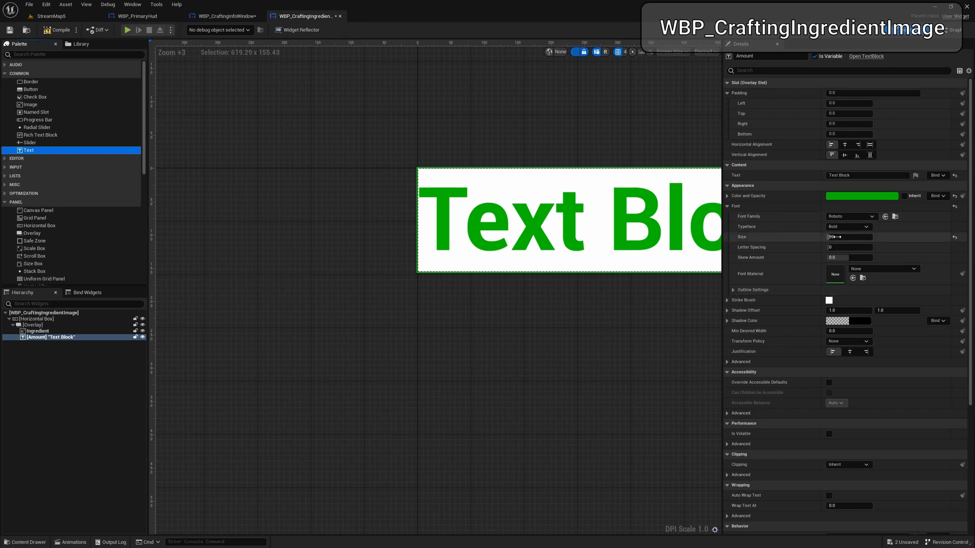
pyautogui.write('1')
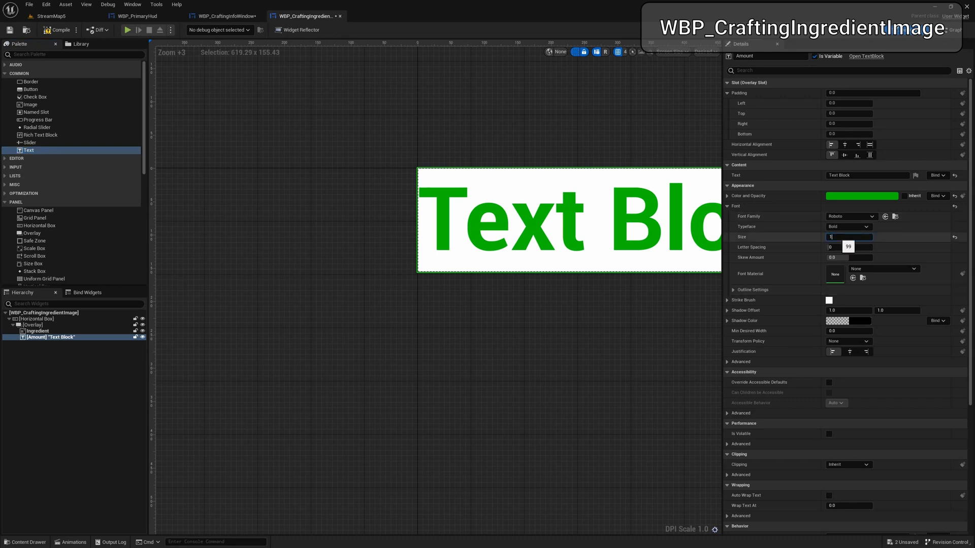
pyautogui.write('0')
pyautogui.press('Return')
# - Replace the displayed text of Amount with 99
pyautogui.doubleClick(843, 175)
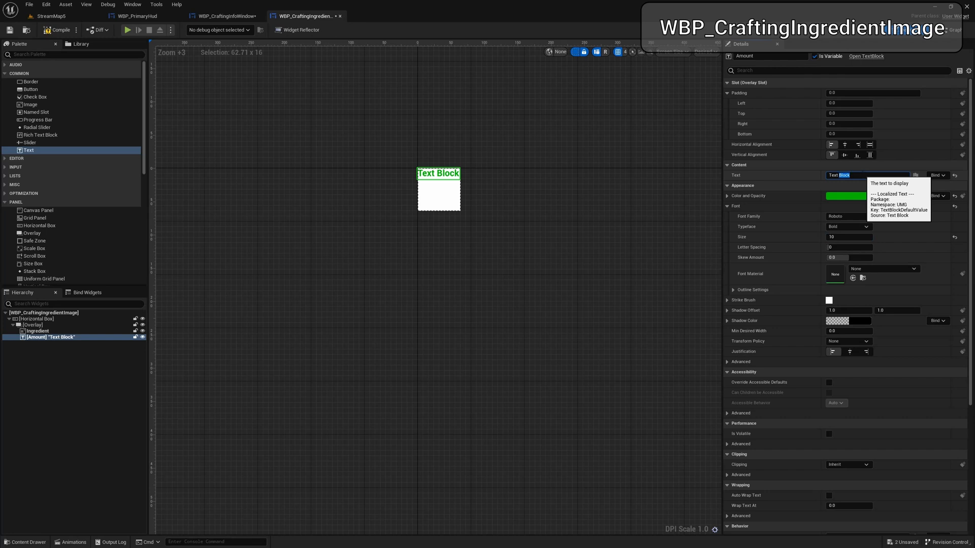
pyautogui.press('BackSpace')
pyautogui.press('BackSpace')
pyautogui.press('BackSpace')
pyautogui.press('BackSpace')
pyautogui.press('BackSpace')
pyautogui.press('BackSpace')
pyautogui.write('99')
pyautogui.press('Return')
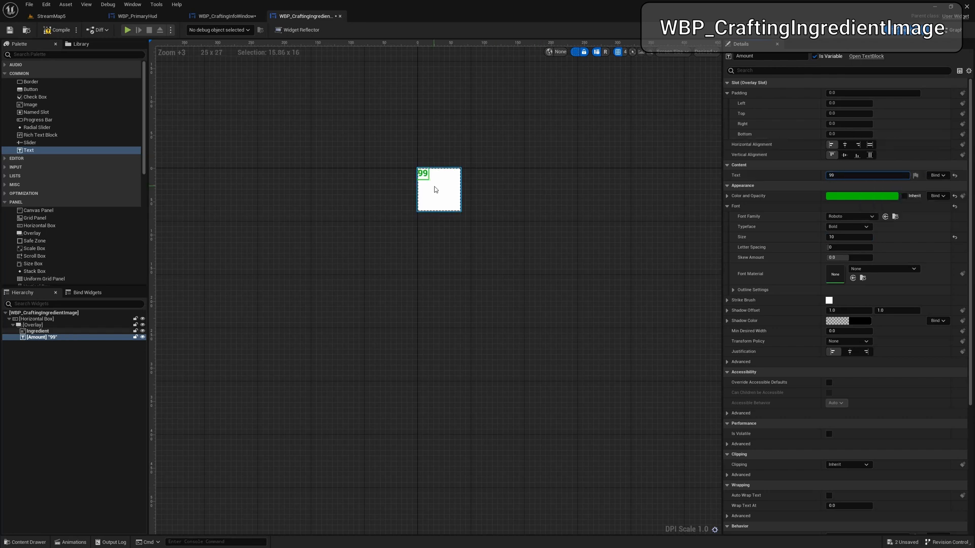
# - Align Amount to the right horizontally and the bottom vertically in its Overlay slot, with a right padding of 2
pyautogui.scroll(9, 420, 181)
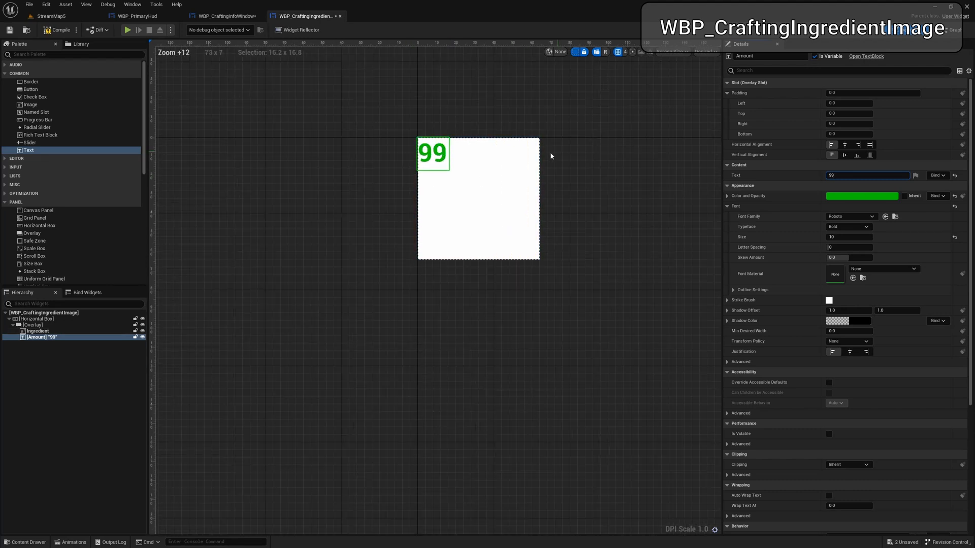
pyautogui.scroll(2, 531, 226)
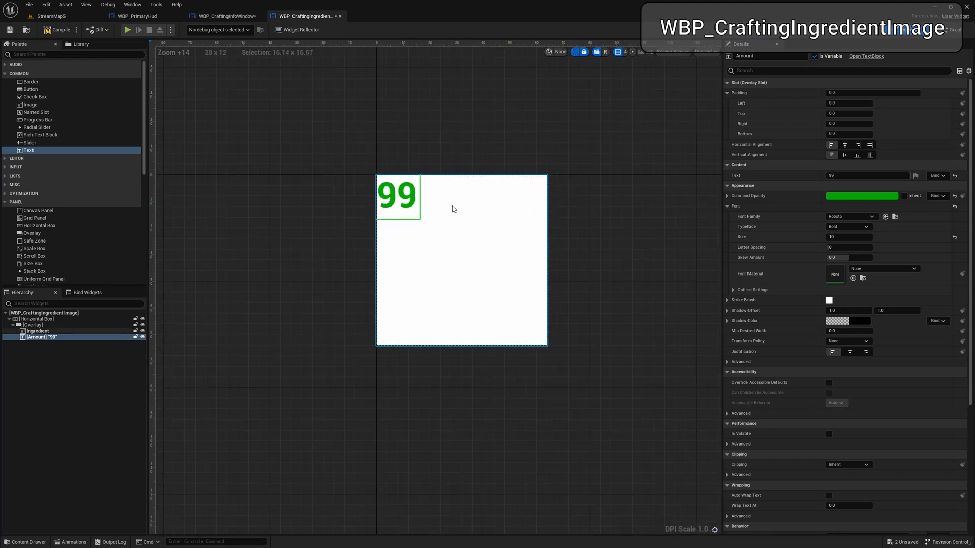
pyautogui.click(858, 146)
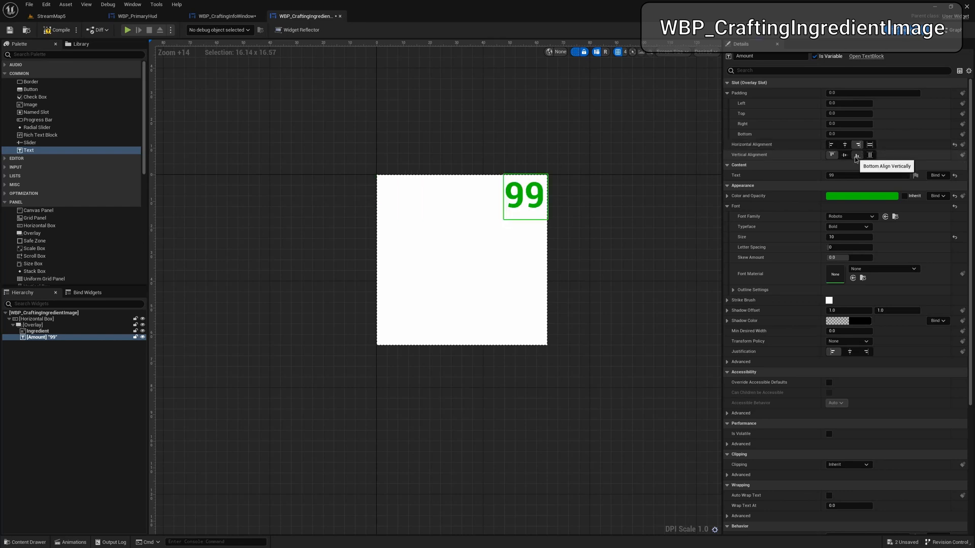
pyautogui.click(856, 155)
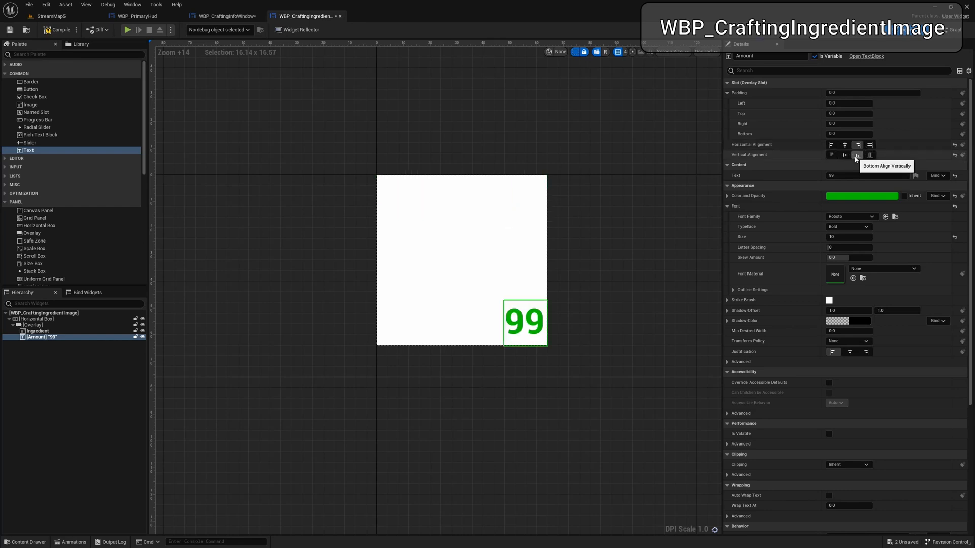
pyautogui.click(843, 122)
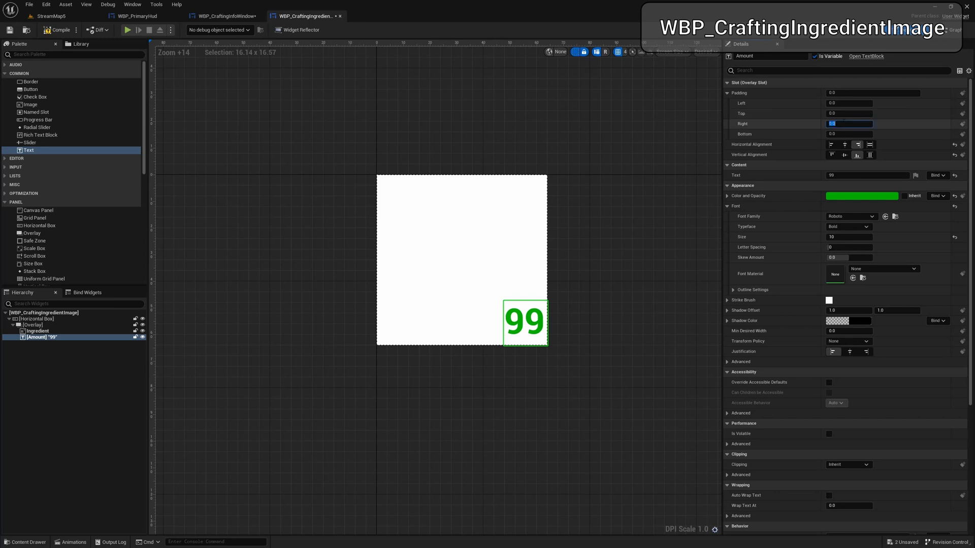
pyautogui.write('2')
pyautogui.press('Return')
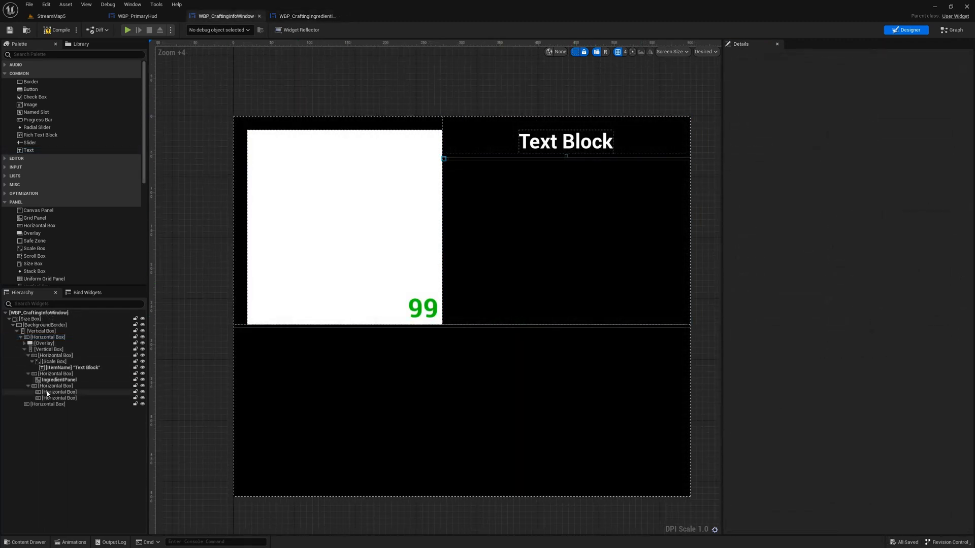
# - Add a WBP Crafting Ingredient Image widget inside IngredientPanel in WBP_CraftingInfoWindow
pyautogui.click(56, 382)
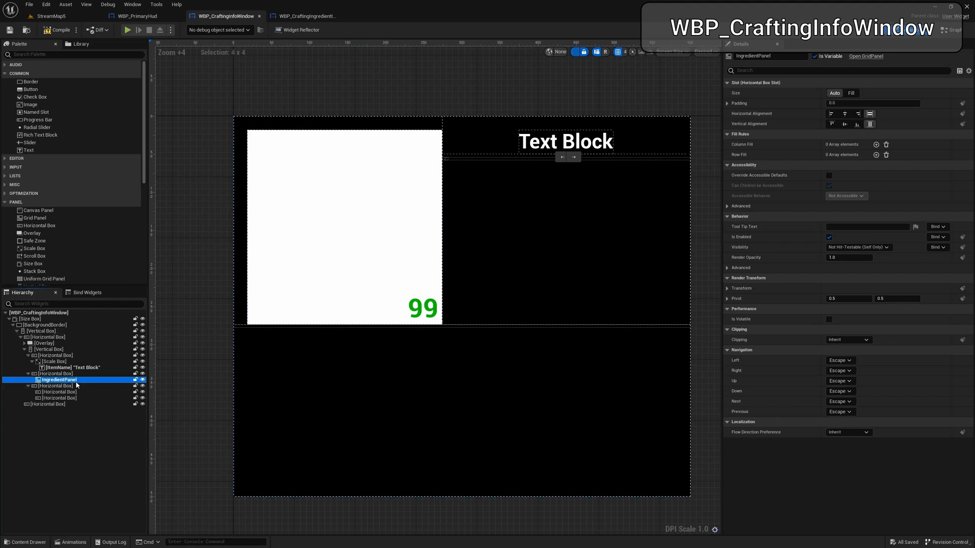
pyautogui.scroll(-5, 52, 238)
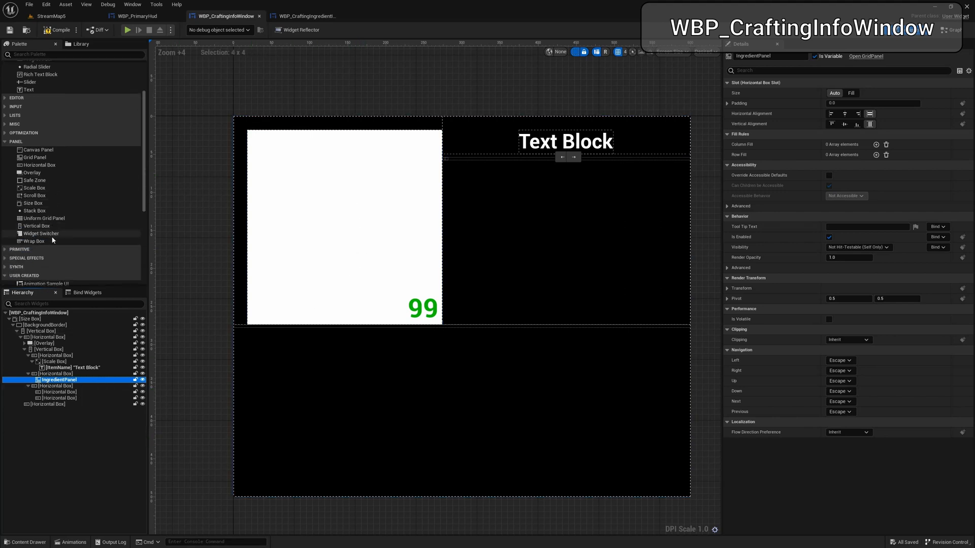
pyautogui.scroll(-4, 53, 238)
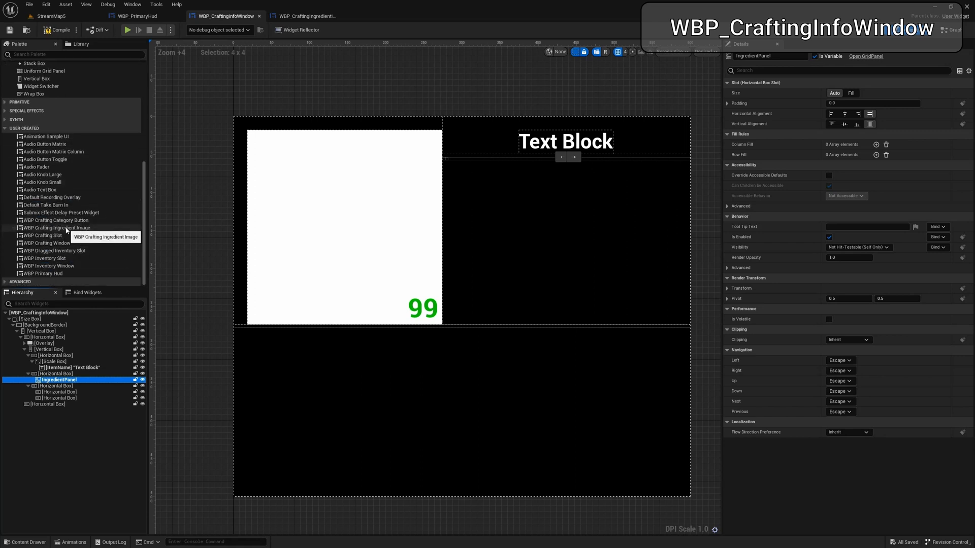
pyautogui.moveTo(66, 230); pyautogui.dragTo(75, 381)
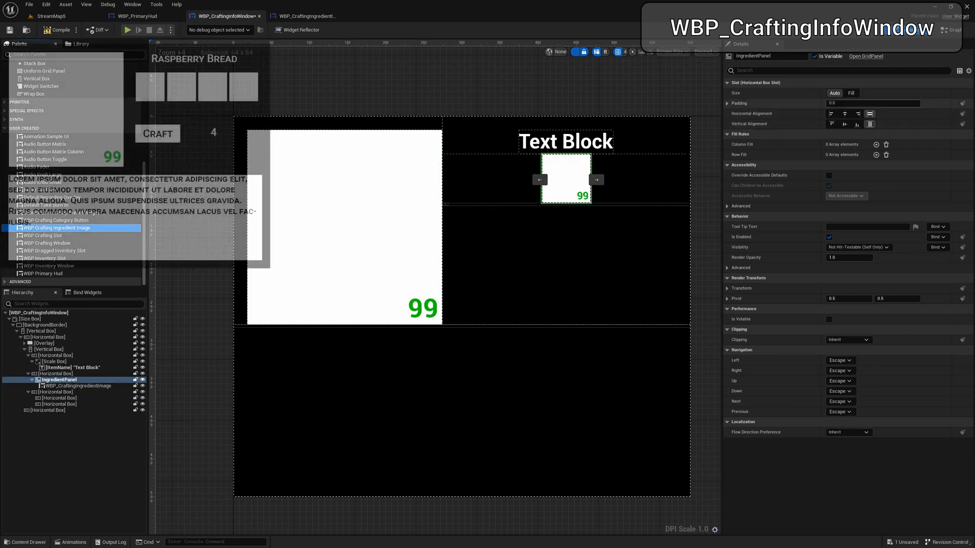
# - Set the right padding of IngredientPanel to 5
pyautogui.click(729, 103)
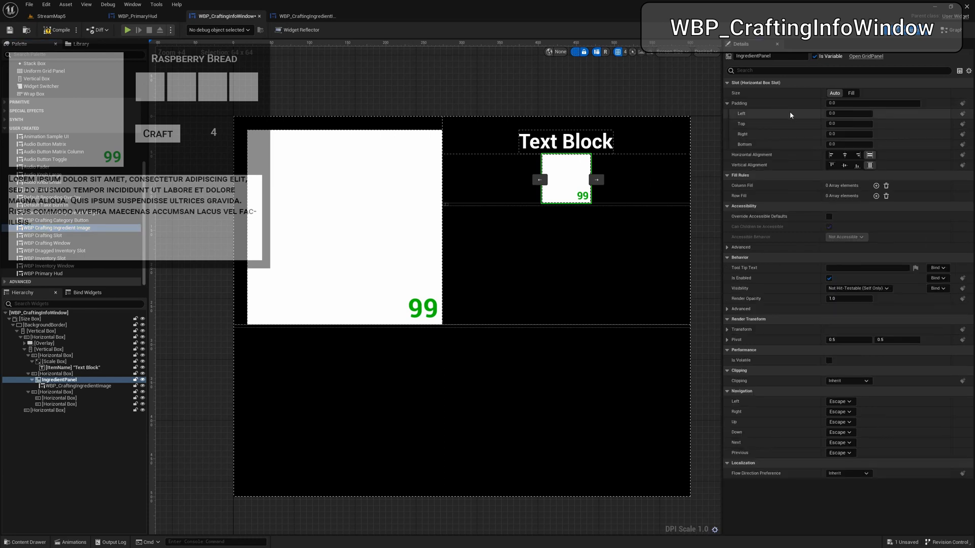
pyautogui.click(840, 134)
pyautogui.write('5')
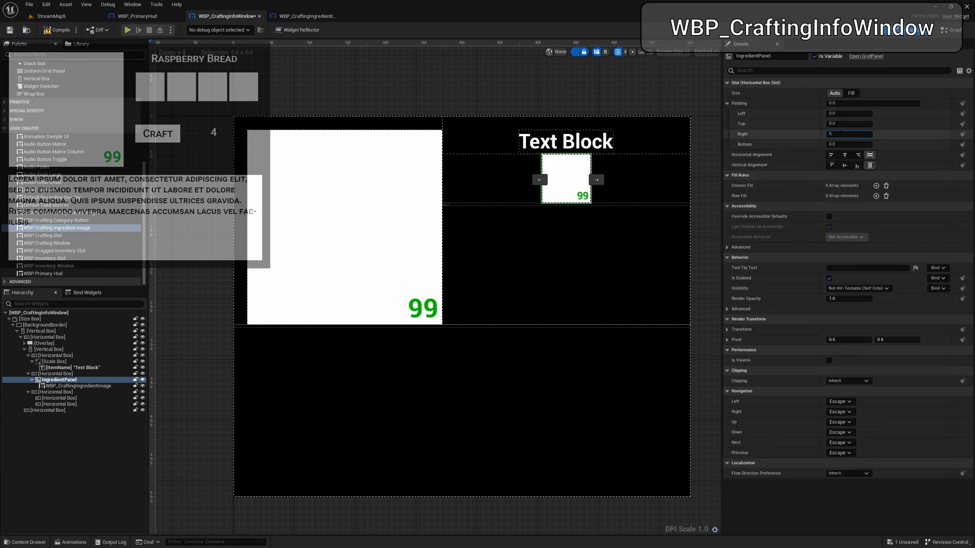
pyautogui.press('Return')
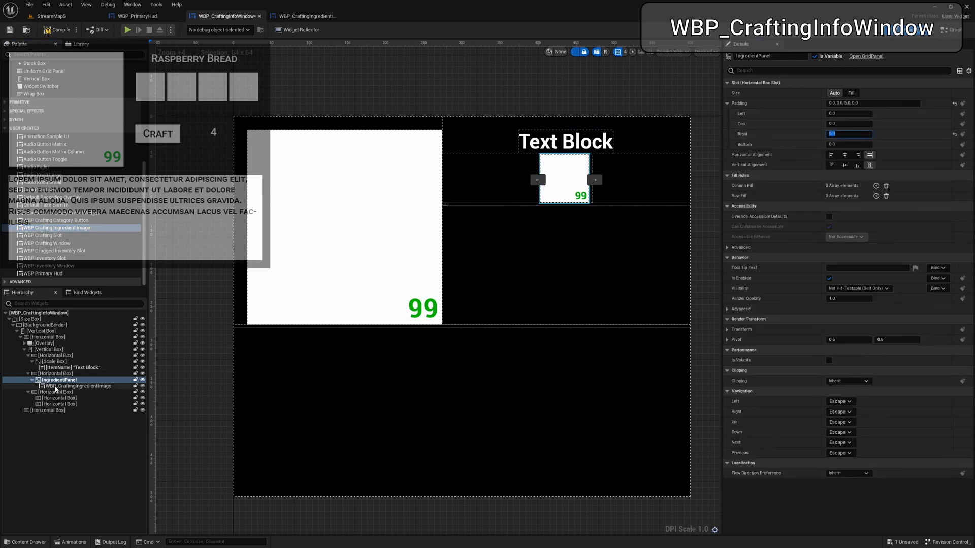
# - Duplicate WBP_CraftingIngredientImage three times inside IngredientPanel
pyautogui.click(76, 386)
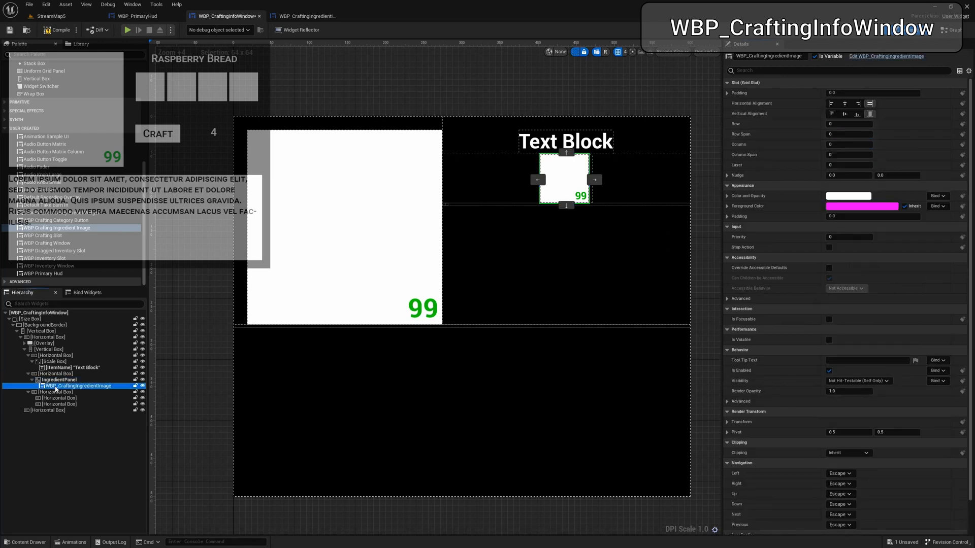
pyautogui.hotkey('ctrl', 'd')
pyautogui.hotkey('ctrl', 'd')
pyautogui.hotkey('ctrl', 'd')
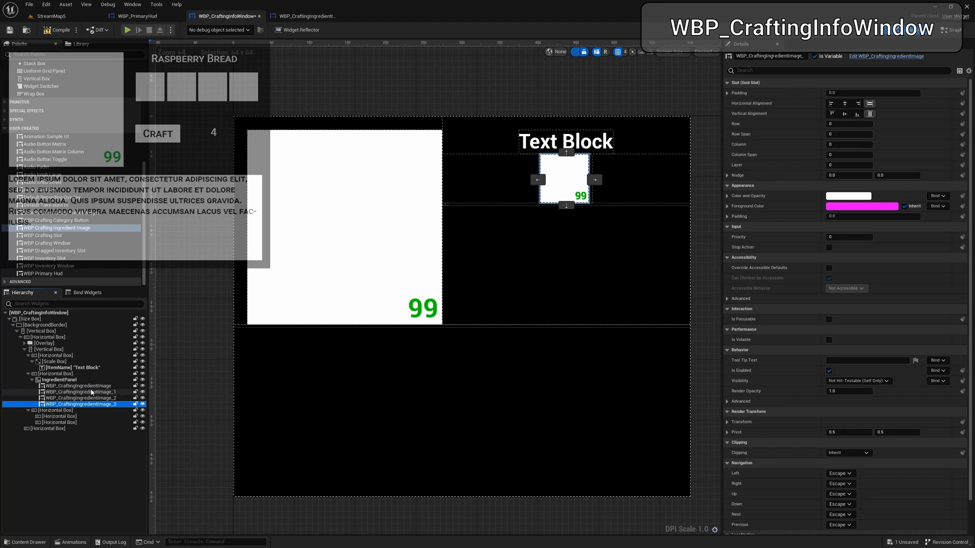
# - Place the three duplicated ingredient images in grid columns 1, 2 and 3 of IngredientPanel
pyautogui.click(91, 392)
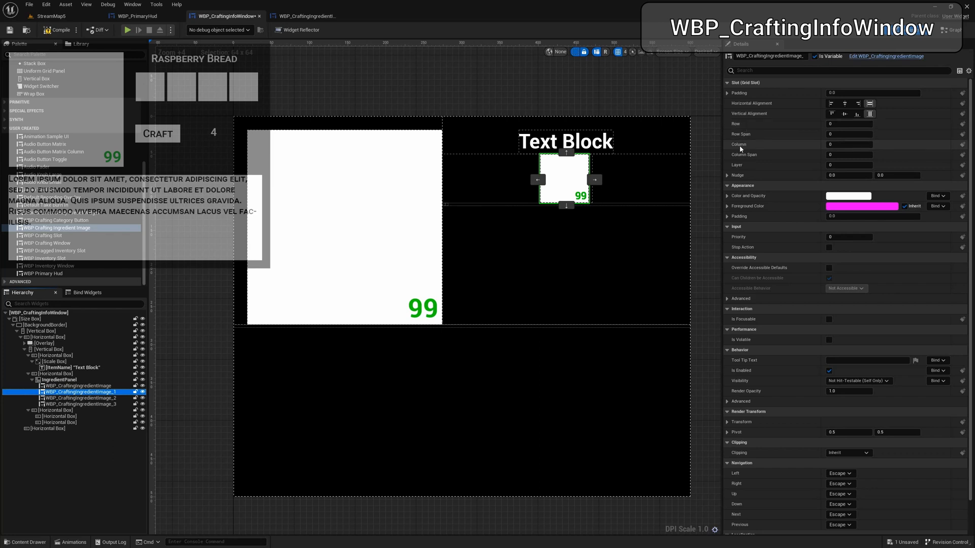
pyautogui.click(594, 180)
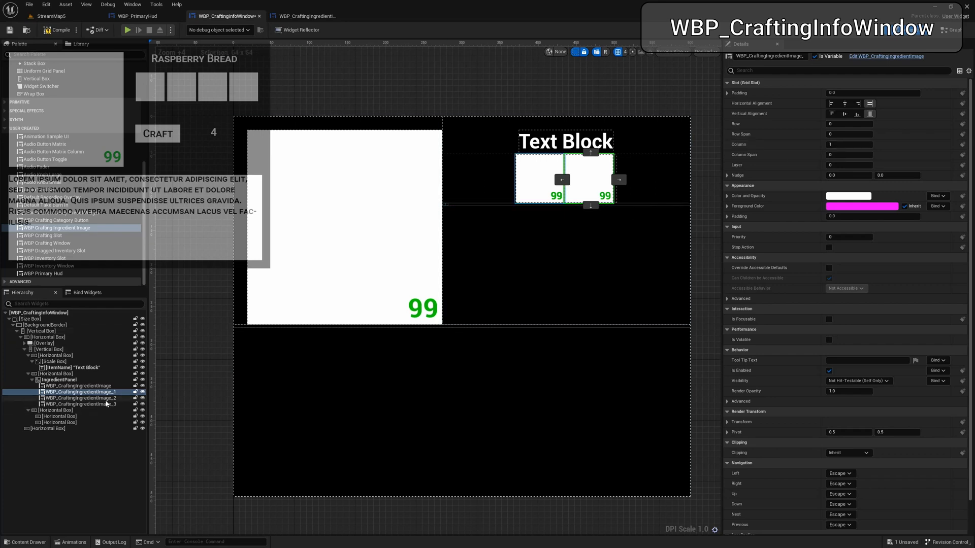
pyautogui.click(87, 398)
pyautogui.click(570, 180)
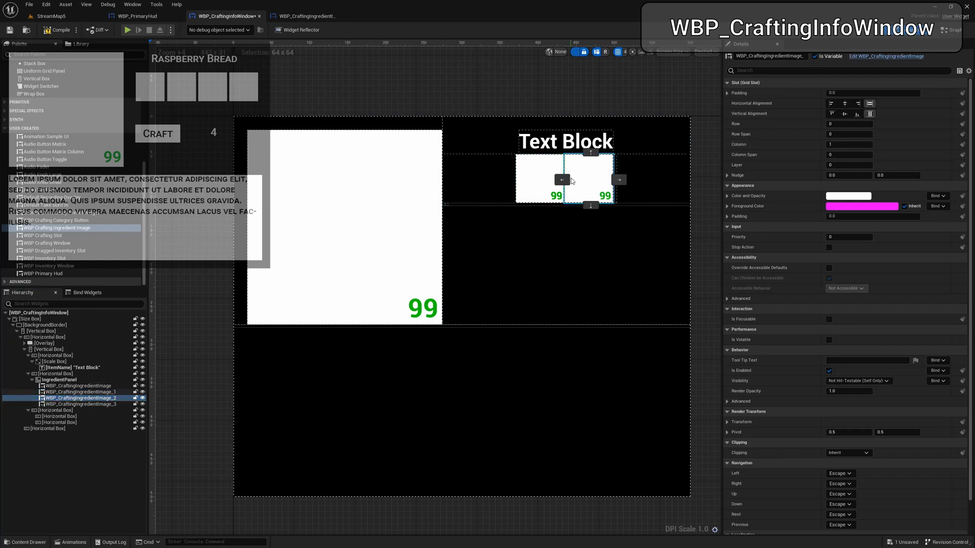
pyautogui.click(619, 180)
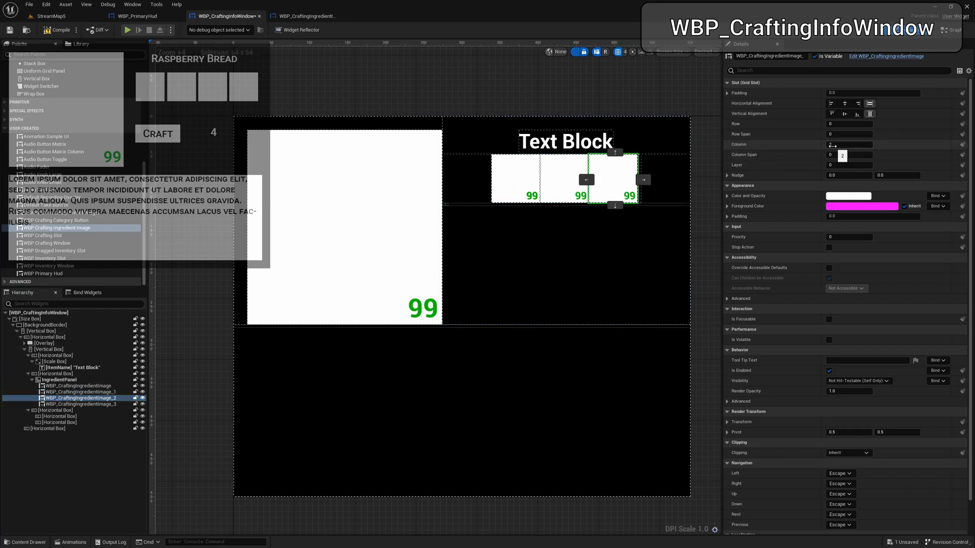
pyautogui.click(106, 404)
pyautogui.click(545, 180)
pyautogui.click(595, 179)
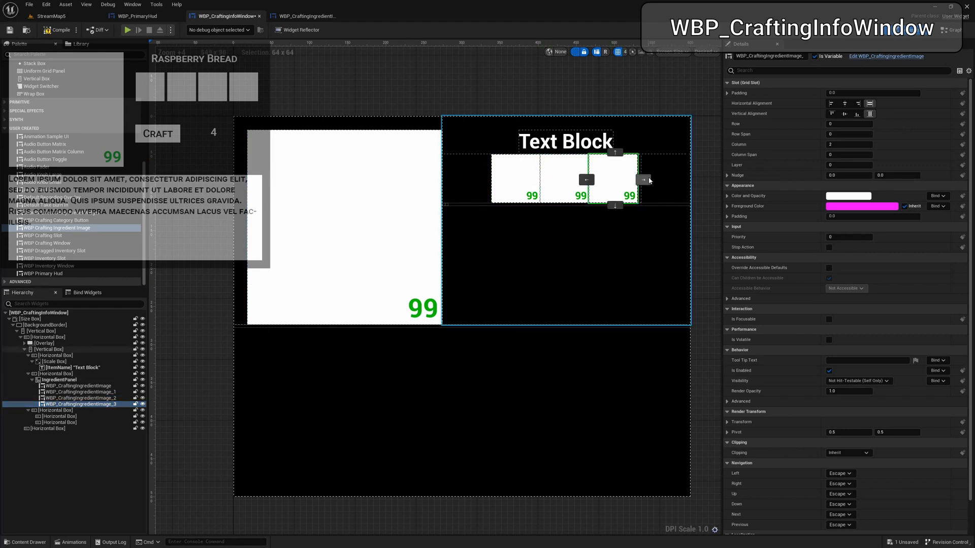
pyautogui.click(644, 180)
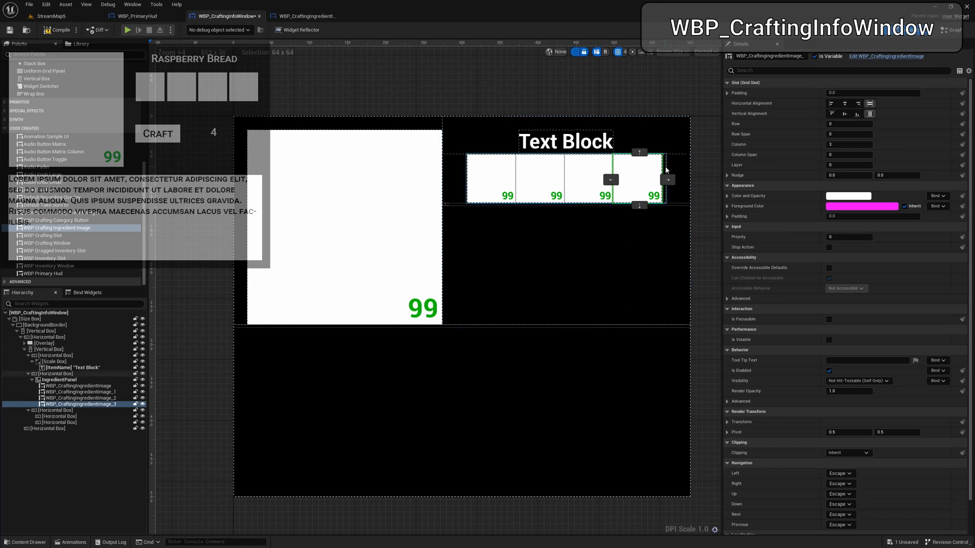
# - Reset IngredientPanel's right padding to 0 and pad the four ingredient images on their right side instead
pyautogui.click(105, 393)
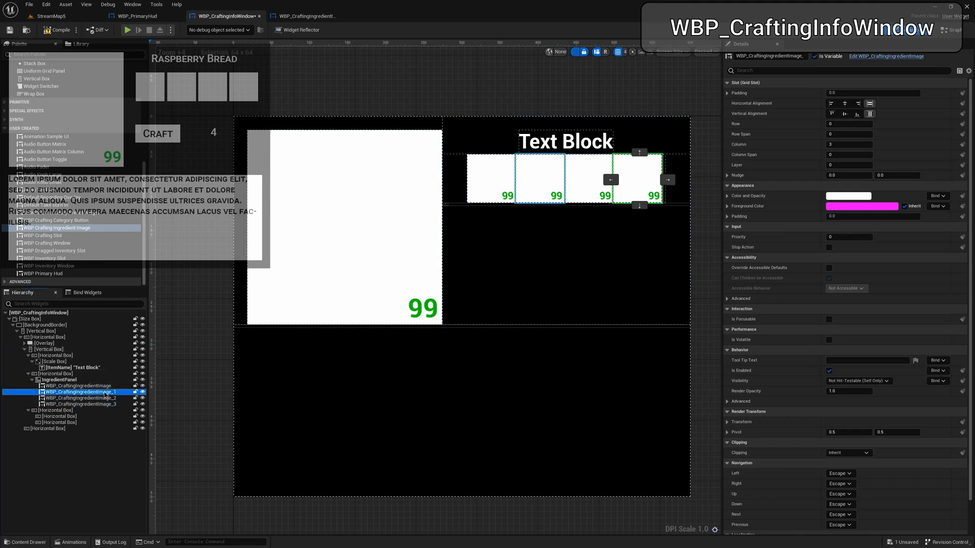
pyautogui.click(101, 386)
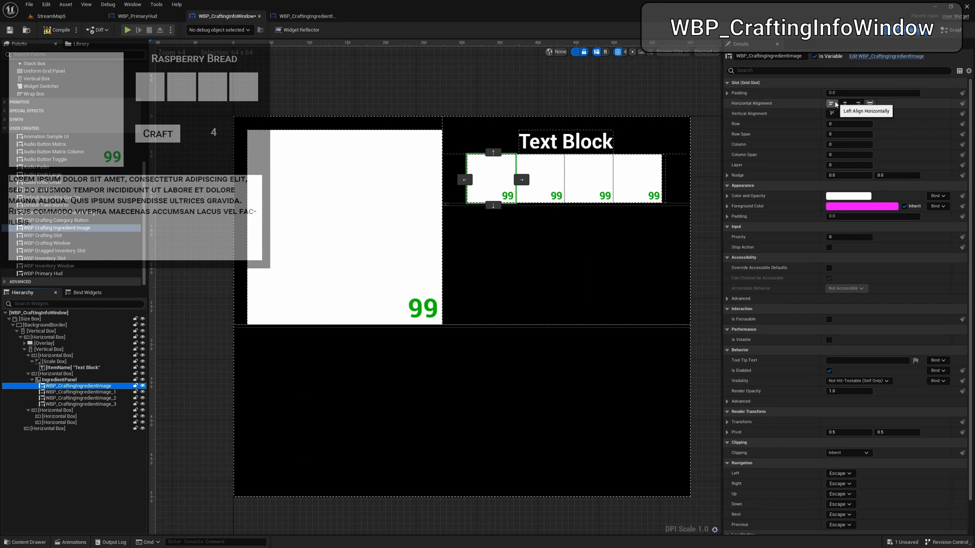
pyautogui.click(60, 380)
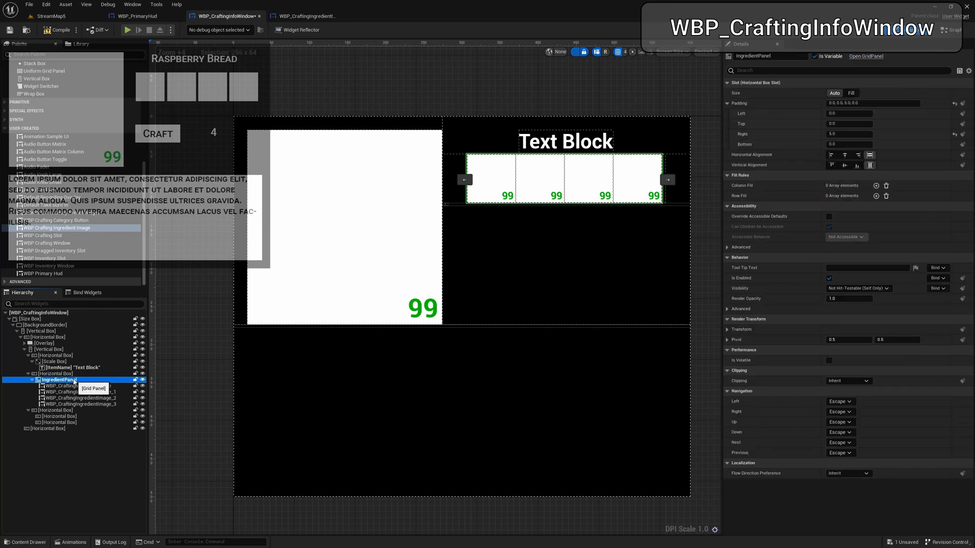
pyautogui.click(841, 134)
pyautogui.write('0')
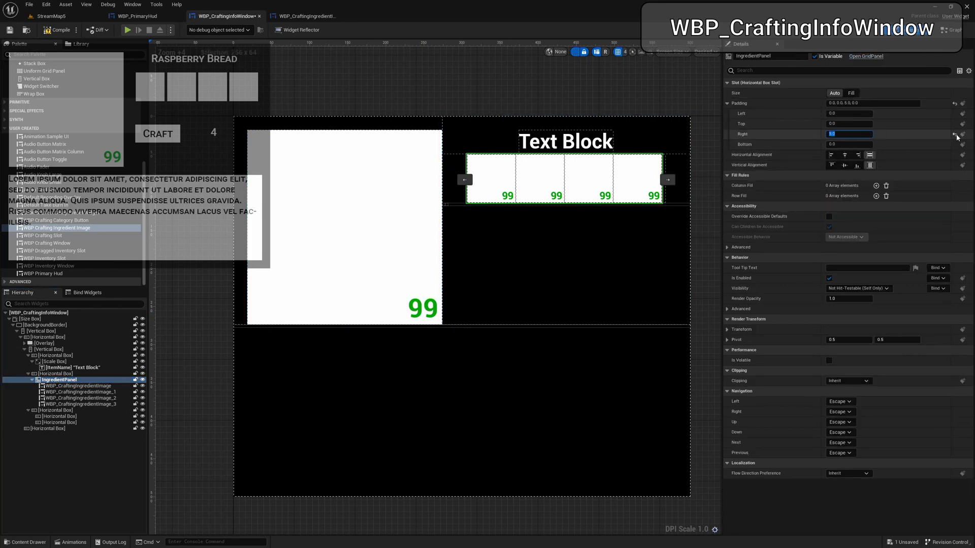
pyautogui.press('Return')
pyautogui.click(96, 386)
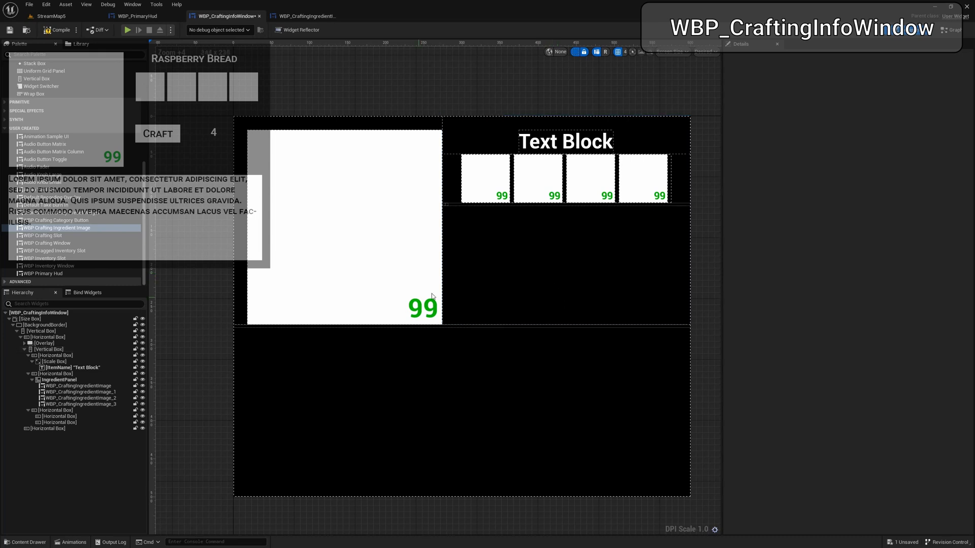
# - Set the Horizontal Box below the ingredient row to Fill size with centered vertical alignment
pyautogui.click(71, 412)
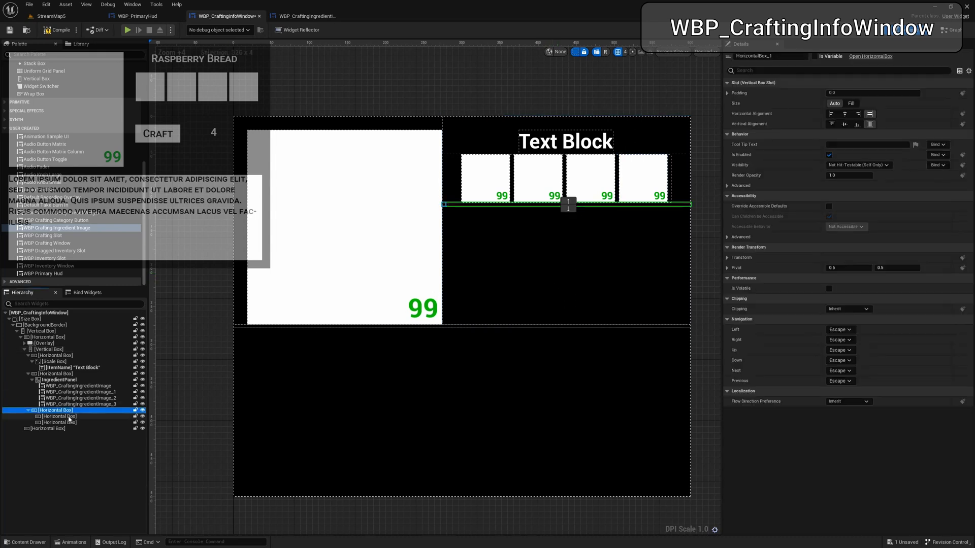
pyautogui.click(852, 104)
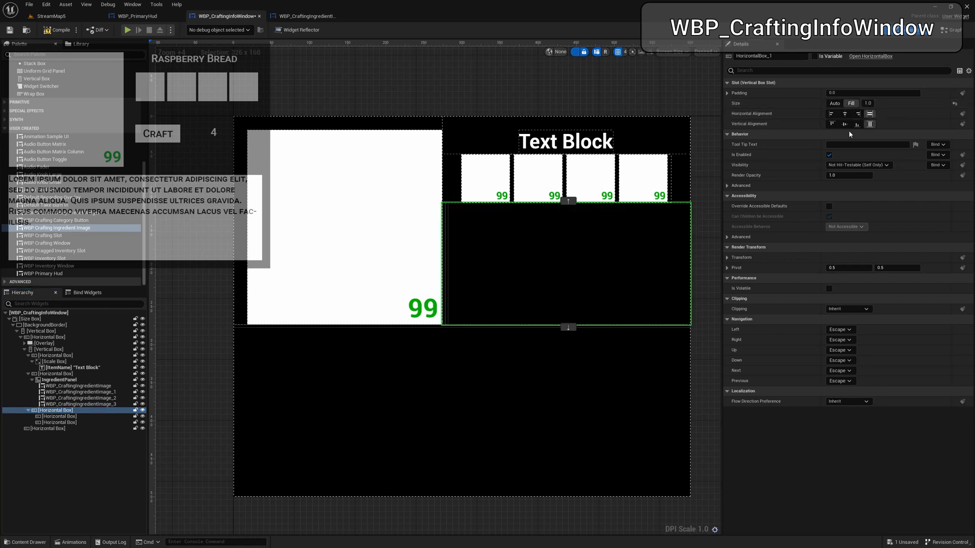
pyautogui.click(845, 124)
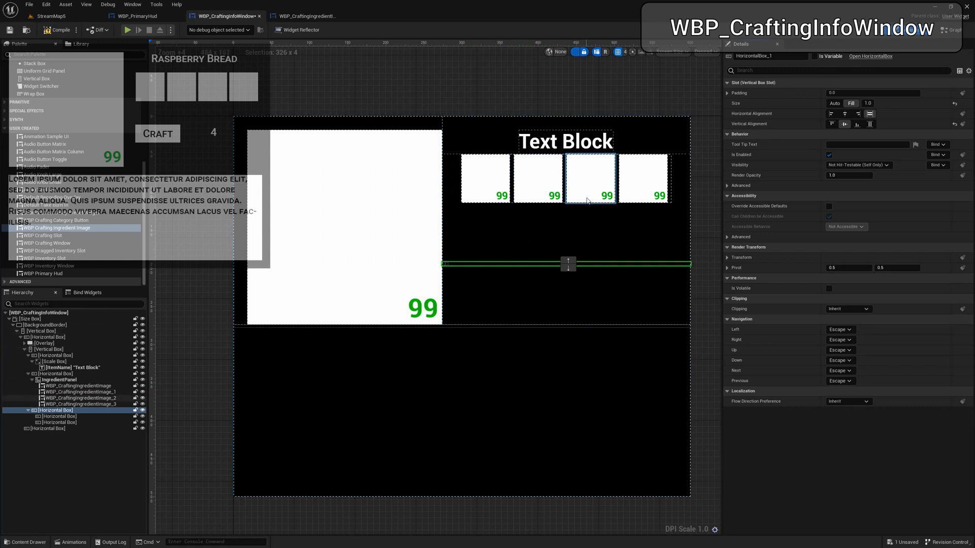
# - Add a Button to the first nested Horizontal Box below the ingredient row and rename it CraftButton
pyautogui.click(50, 416)
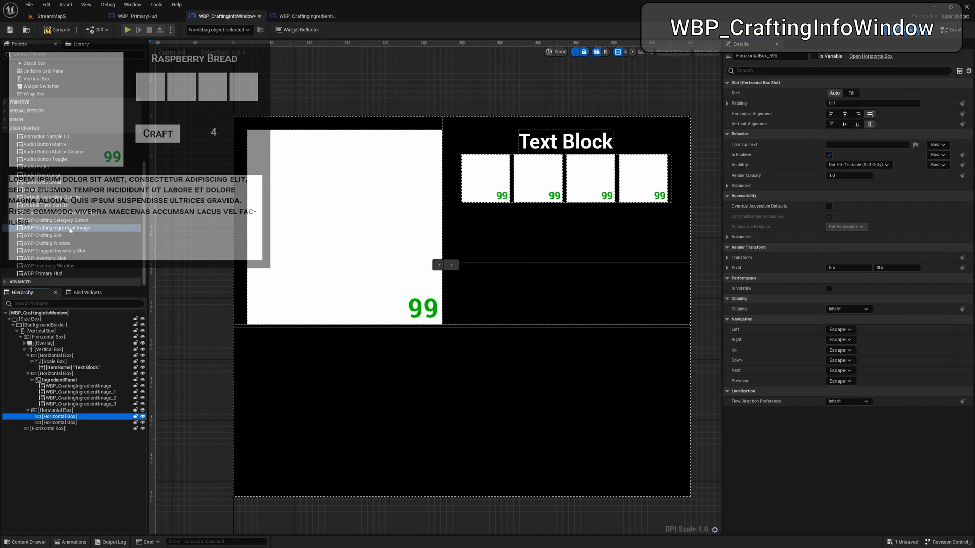
pyautogui.scroll(10, 66, 168)
pyautogui.moveTo(31, 89); pyautogui.dragTo(69, 418)
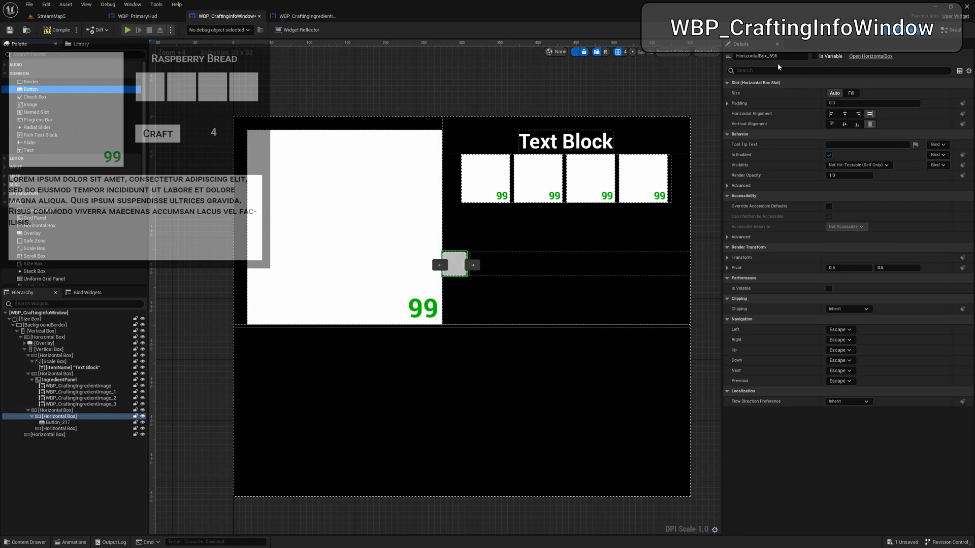
pyautogui.moveTo(784, 57); pyautogui.dragTo(684, 60)
pyautogui.write('CraftButton')
pyautogui.press('Return')
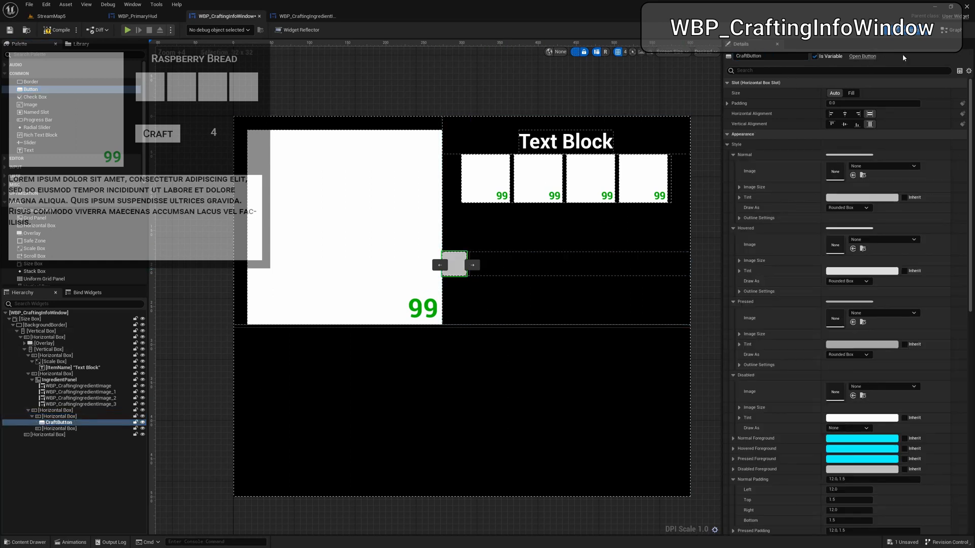
# - Set the slot padding of CraftButton to 21 on the left and 0 on the other sides
pyautogui.click(872, 103)
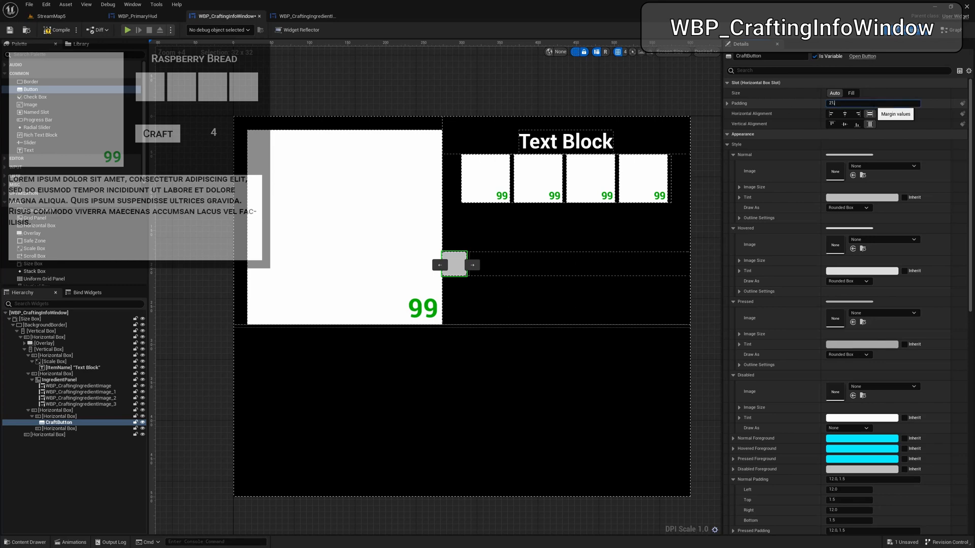
pyautogui.write('21,0,0,')
pyautogui.press('Return')
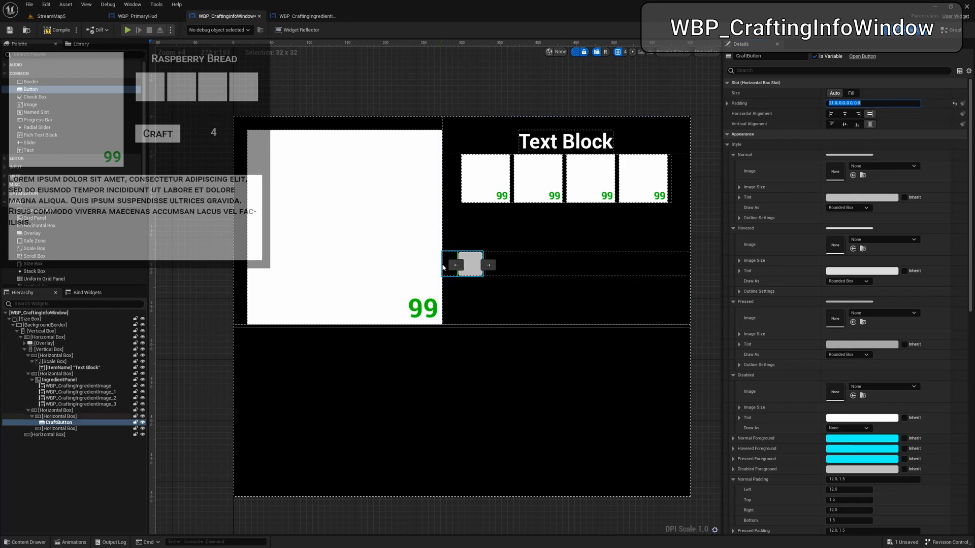
# - Set the X image size of CraftButton's Normal style to 75
pyautogui.click(739, 187)
pyautogui.click(845, 198)
pyautogui.write('75')
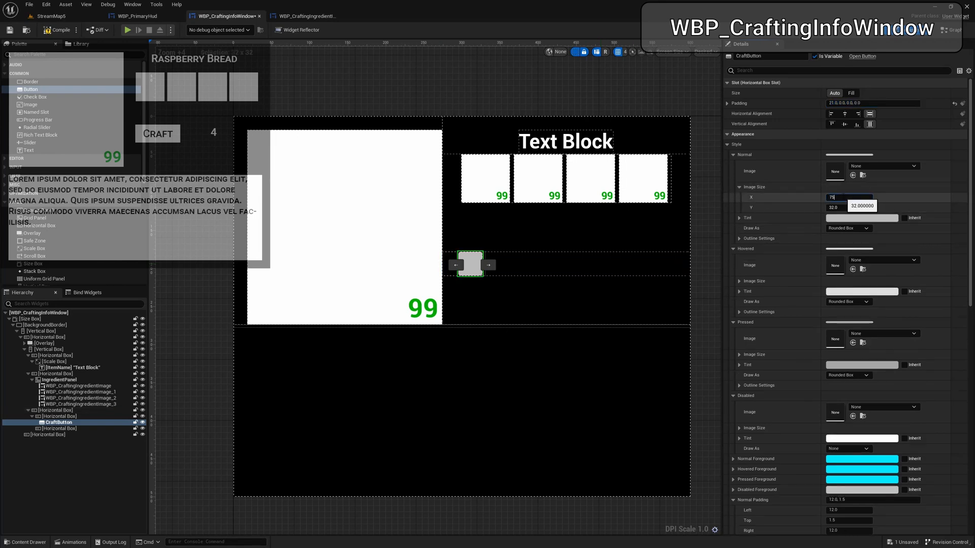
pyautogui.press('Return')
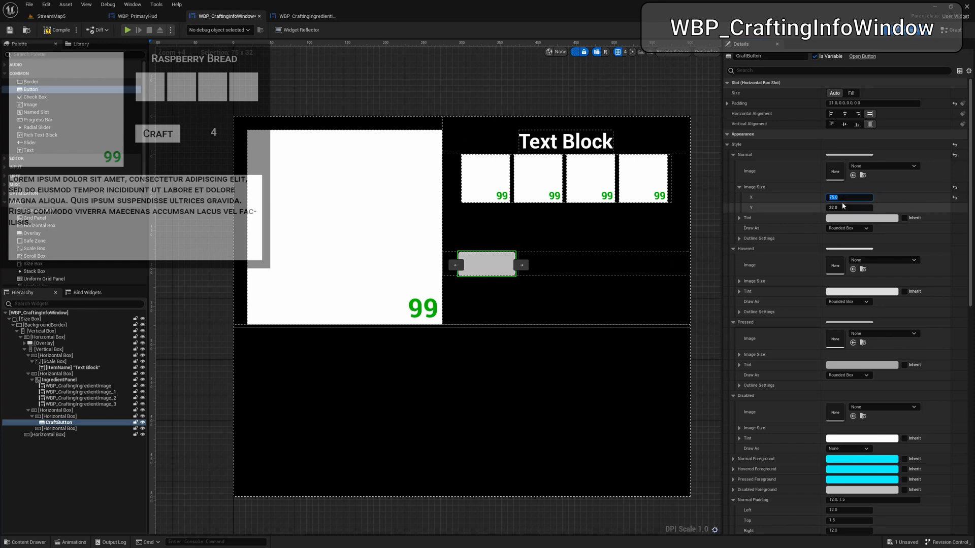
pyautogui.click(739, 187)
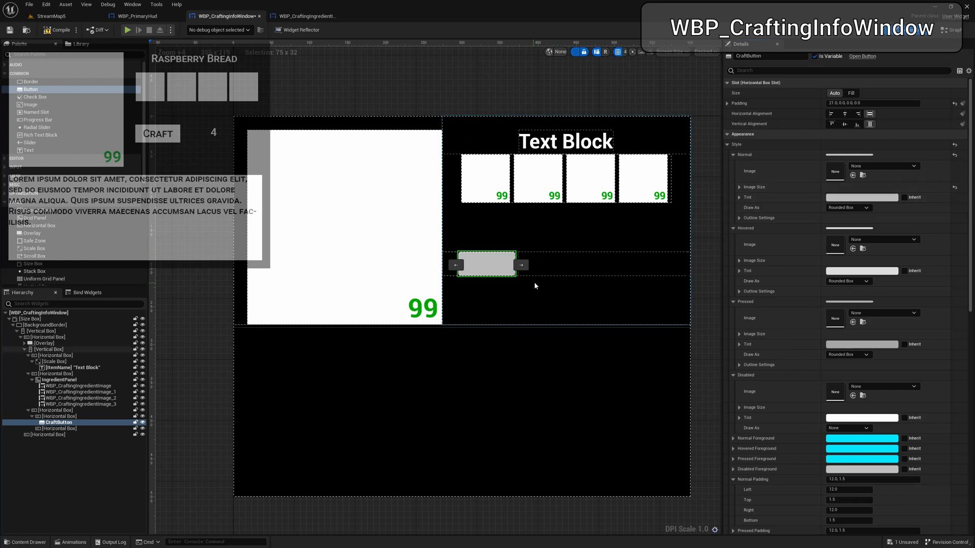
# - Copy the Normal style's image size to the Hovered, Pressed and Disabled styles of CraftButton
pyautogui.rightClick(757, 188)
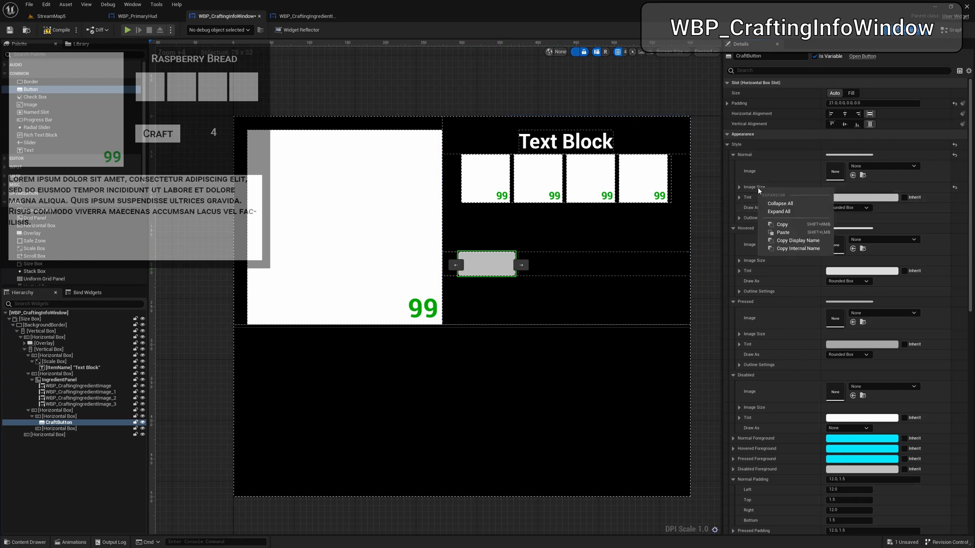
pyautogui.click(781, 222)
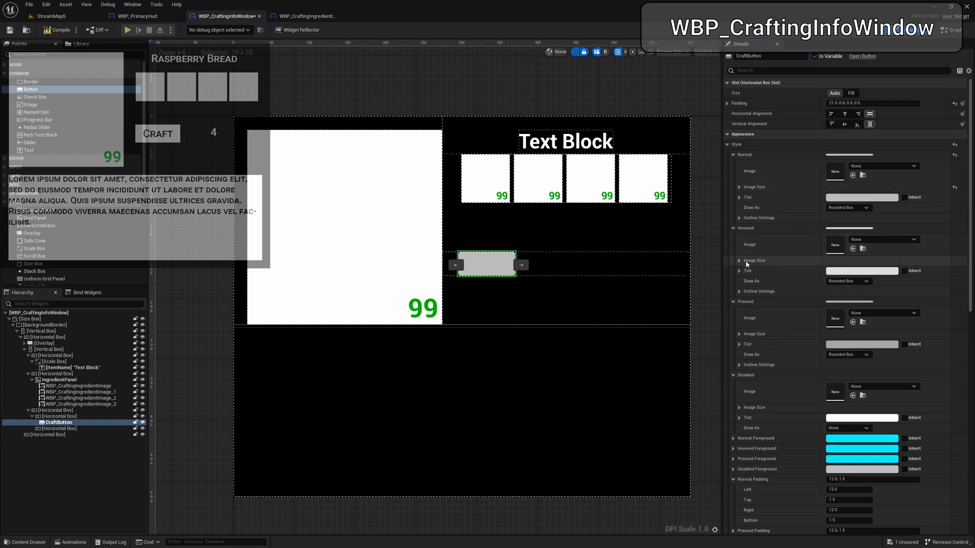
pyautogui.rightClick(747, 263)
pyautogui.click(771, 306)
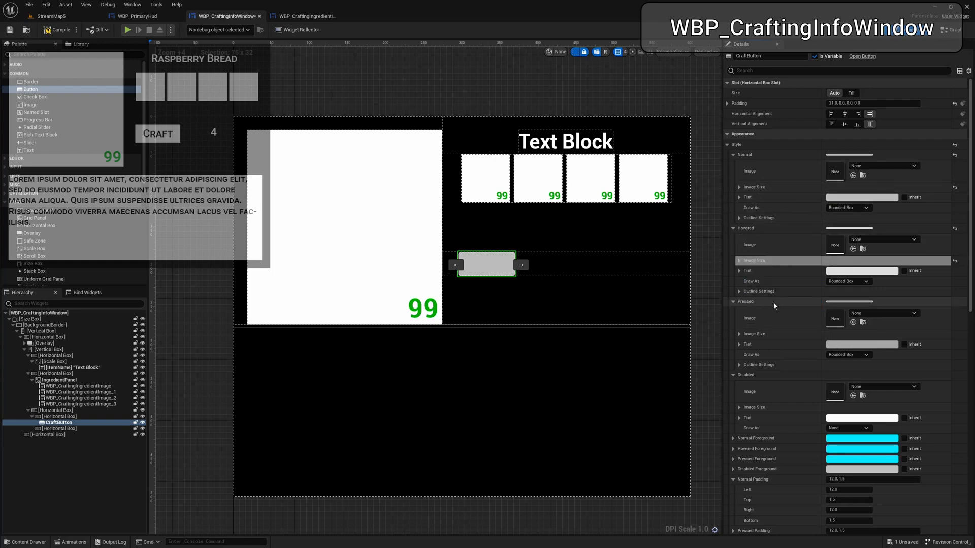
pyautogui.rightClick(755, 336)
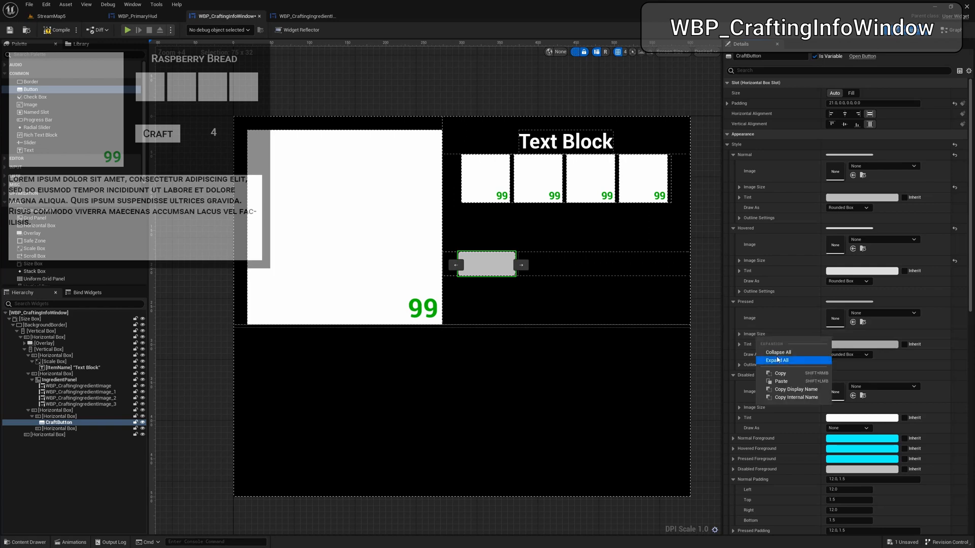
pyautogui.click(782, 381)
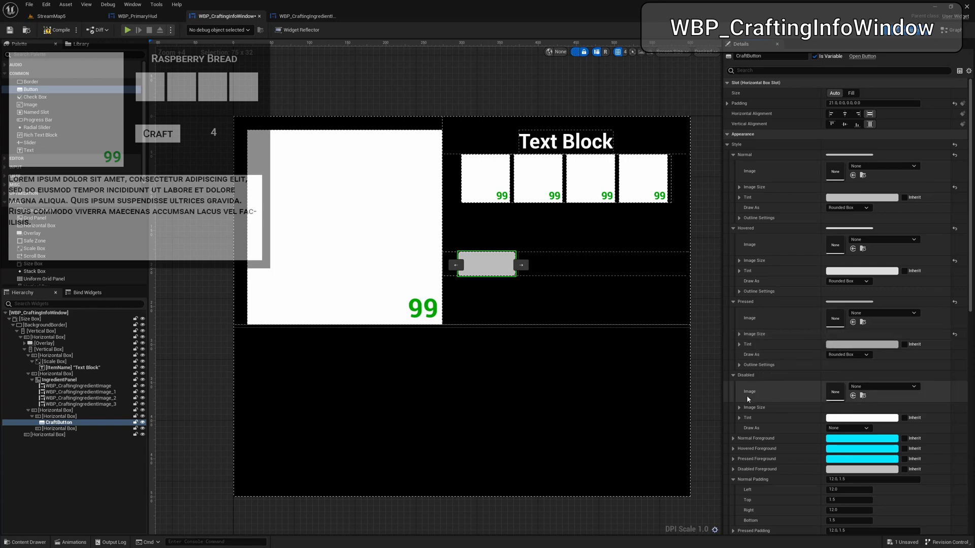
pyautogui.rightClick(751, 407)
pyautogui.click(782, 452)
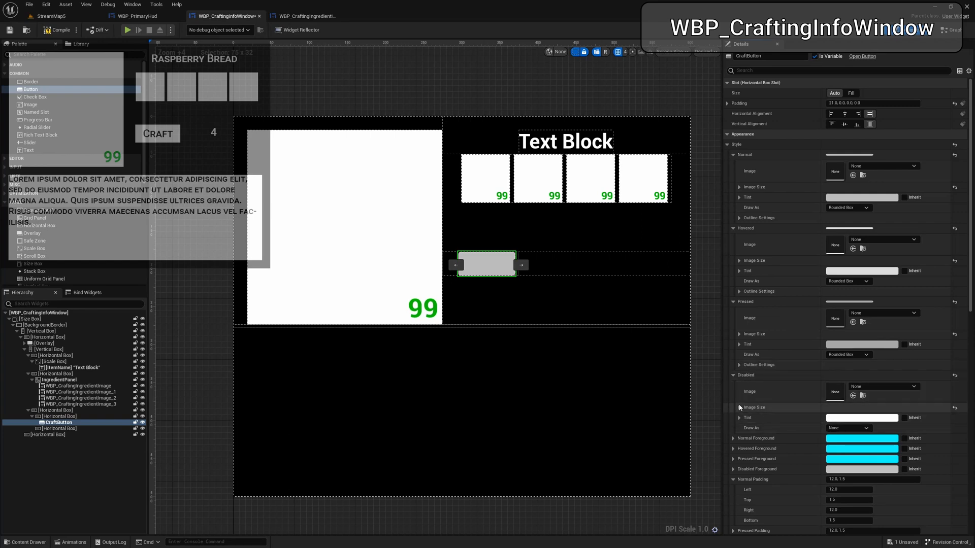
pyautogui.click(739, 408)
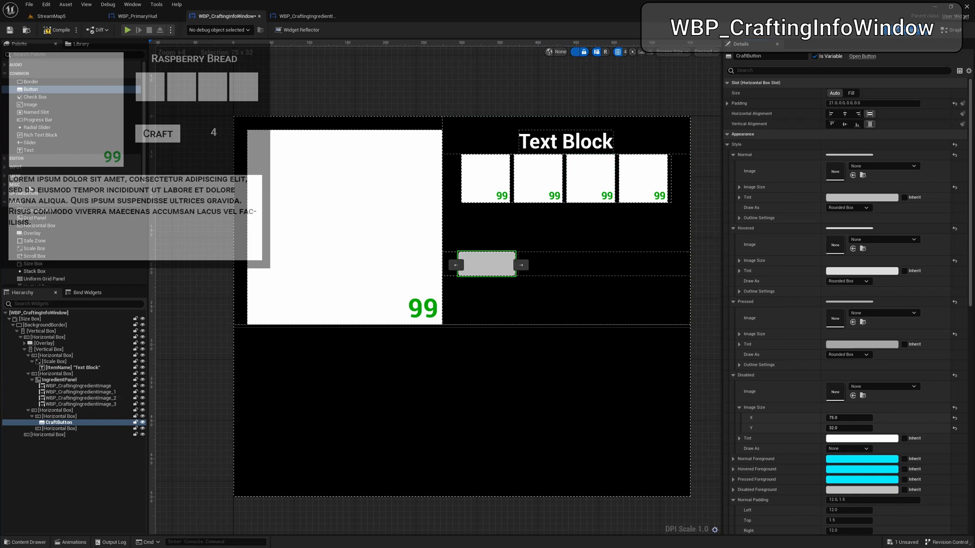
# - Add a Text widget inside CraftButton and set its slot padding to 0
pyautogui.moveTo(36, 151); pyautogui.dragTo(68, 427)
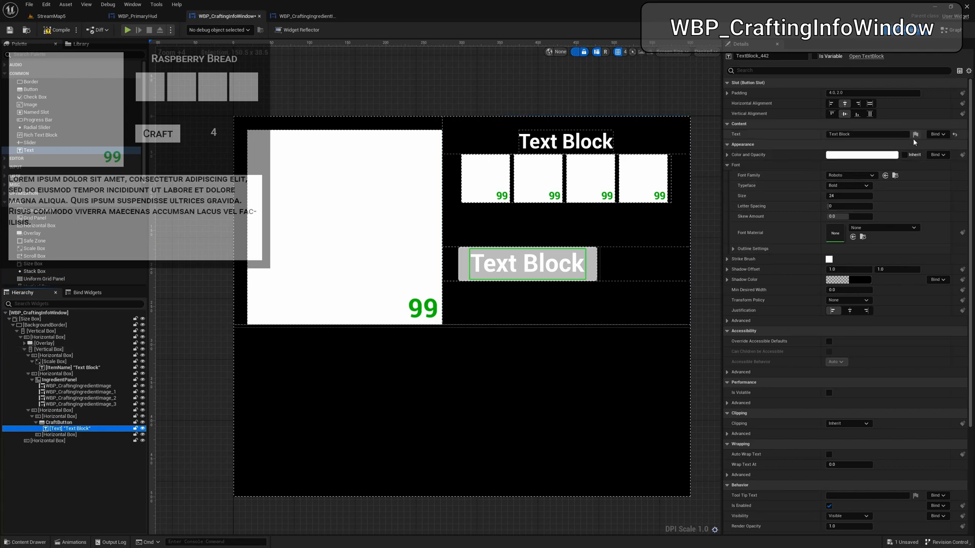
pyautogui.click(884, 93)
pyautogui.write('0')
pyautogui.press('Return')
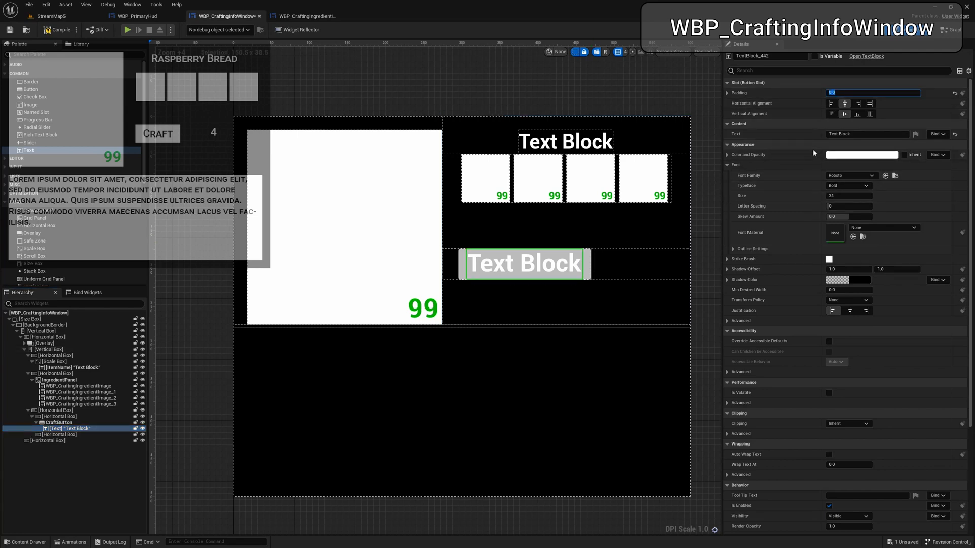
# - Change the button label's text to "Craft" and set its font size to 15
pyautogui.click(863, 133)
pyautogui.write('Craft')
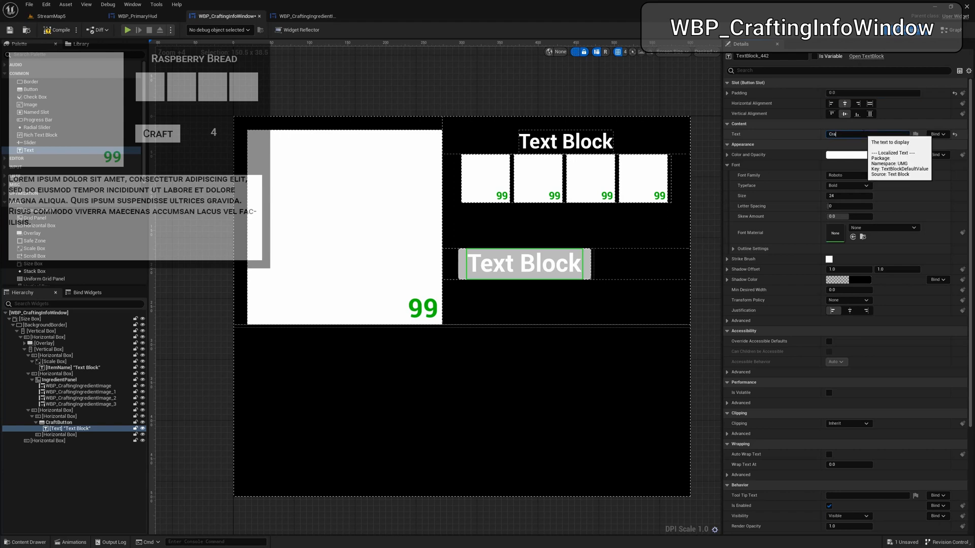
pyautogui.press('Return')
pyautogui.click(847, 196)
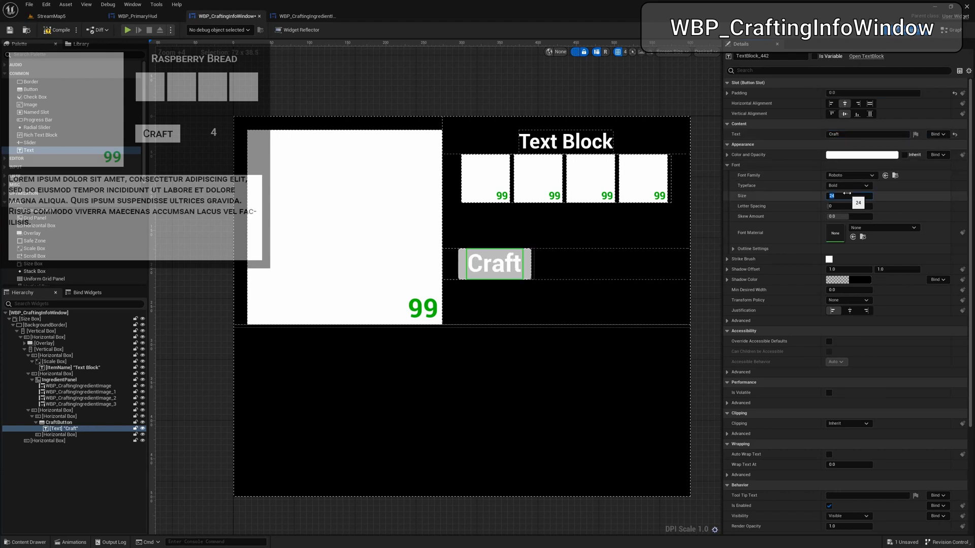
pyautogui.press('Return')
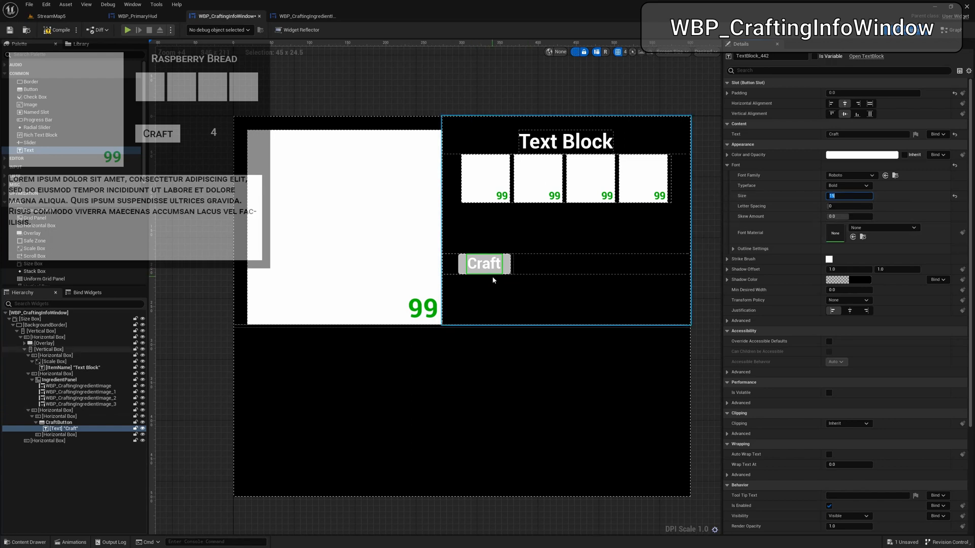
# - Set the Horizontal Box after the craft button's box to Fill size and add a Slider named AmountSlider inside it
pyautogui.click(68, 435)
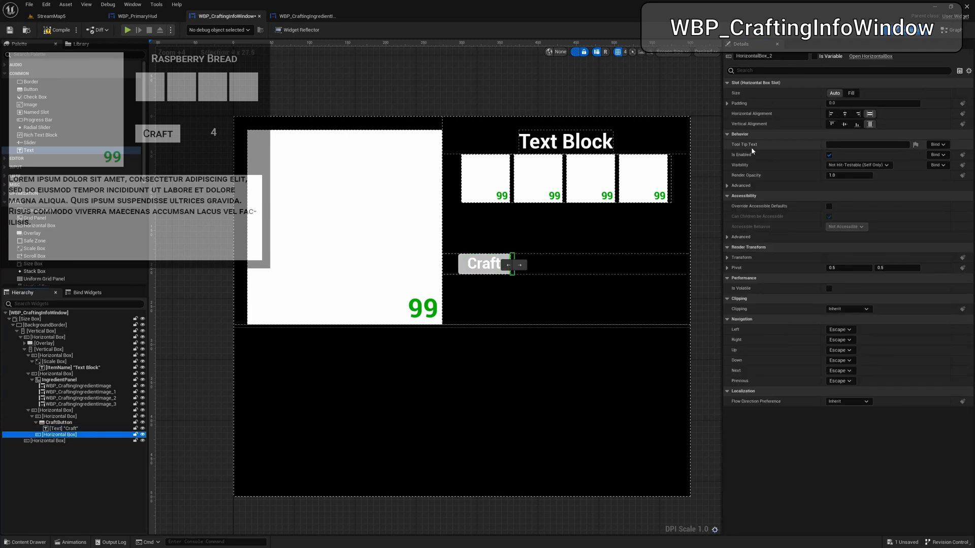
pyautogui.click(851, 94)
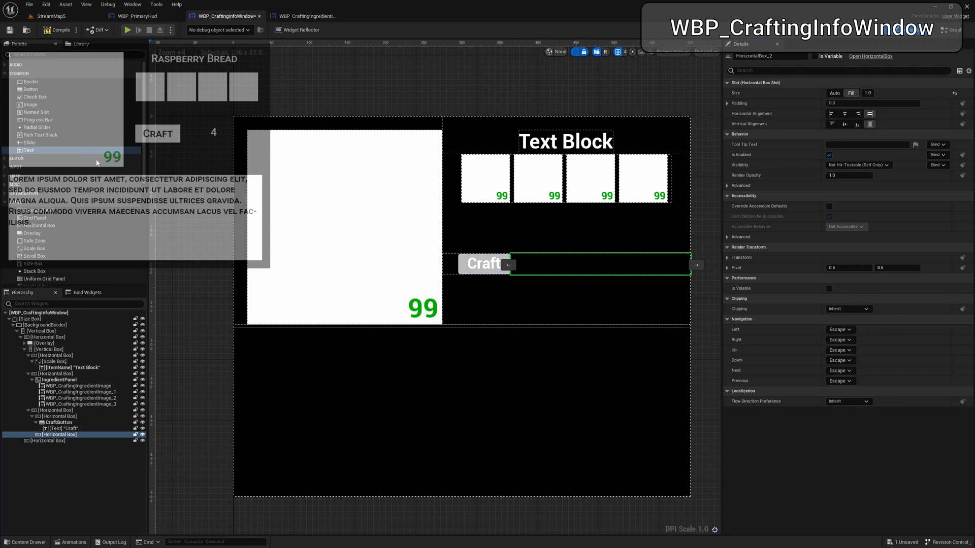
pyautogui.moveTo(30, 143); pyautogui.dragTo(71, 436)
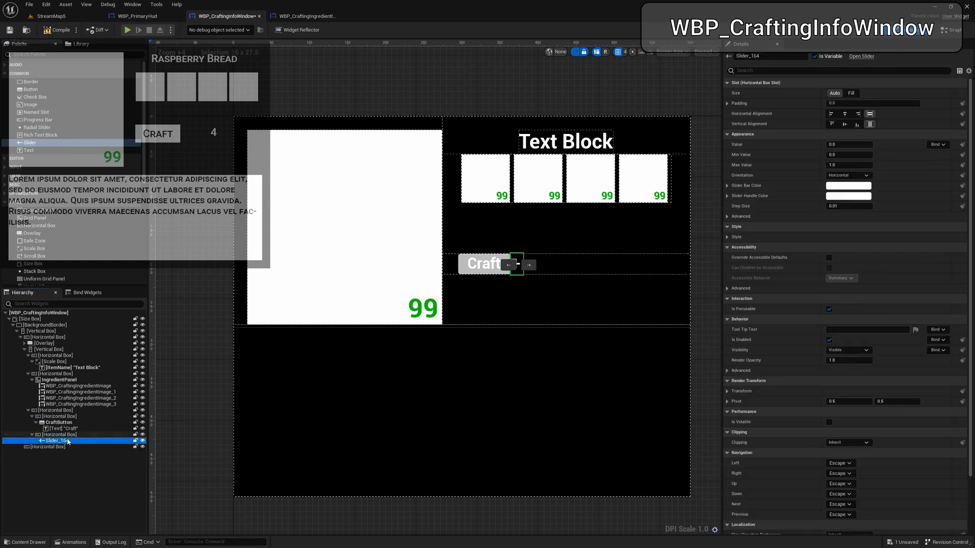
pyautogui.click(746, 55)
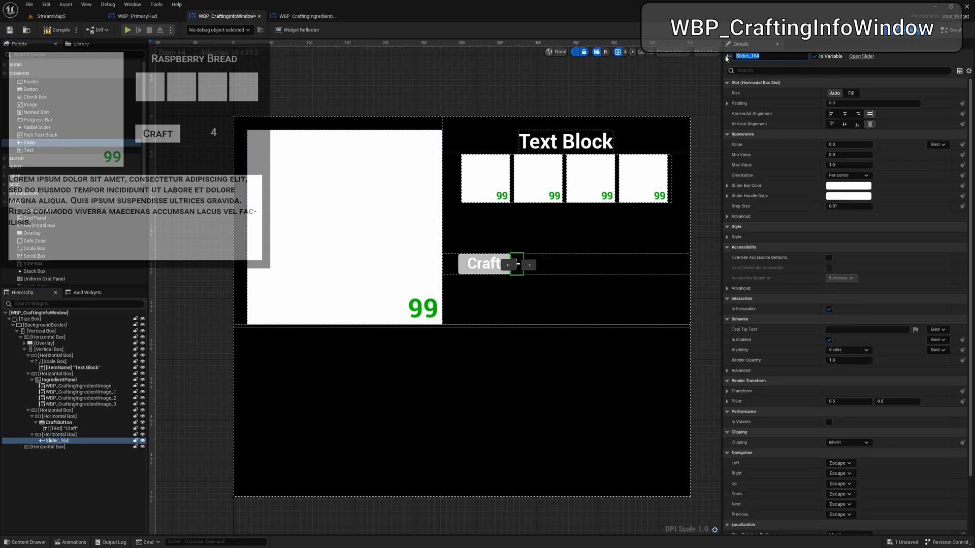
pyautogui.write('AmountSlider')
pyautogui.press('Return')
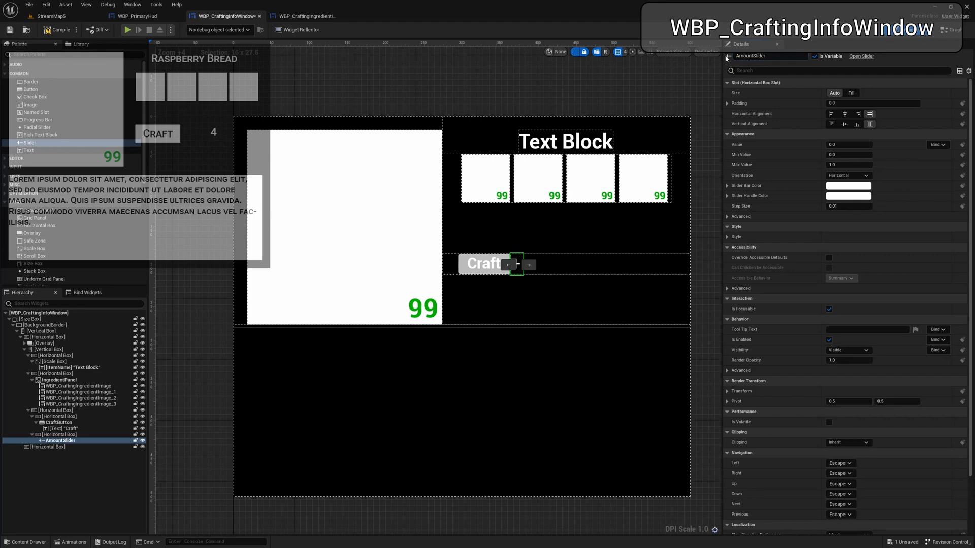
# - Set AmountSlider's slot size to Fill and its left padding to 15
pyautogui.click(851, 94)
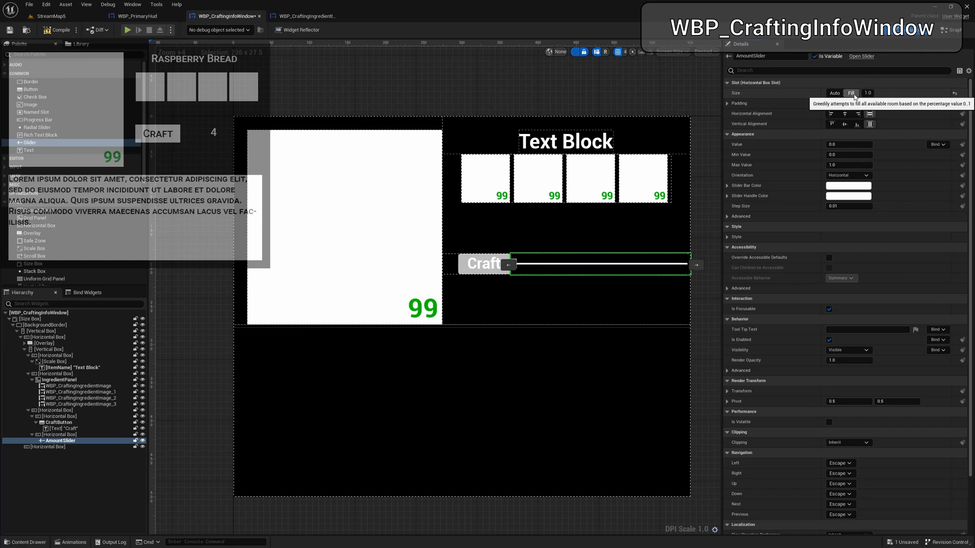
pyautogui.click(727, 104)
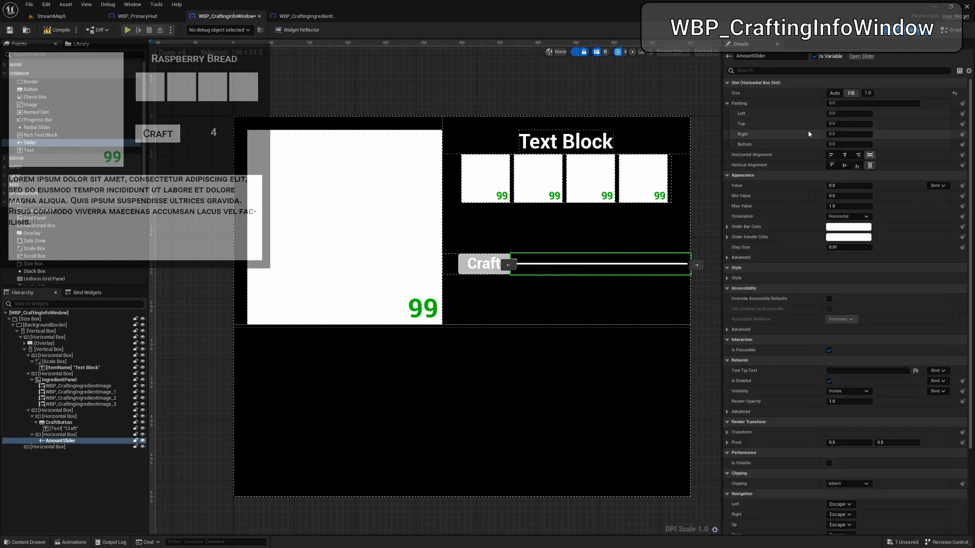
pyautogui.click(834, 113)
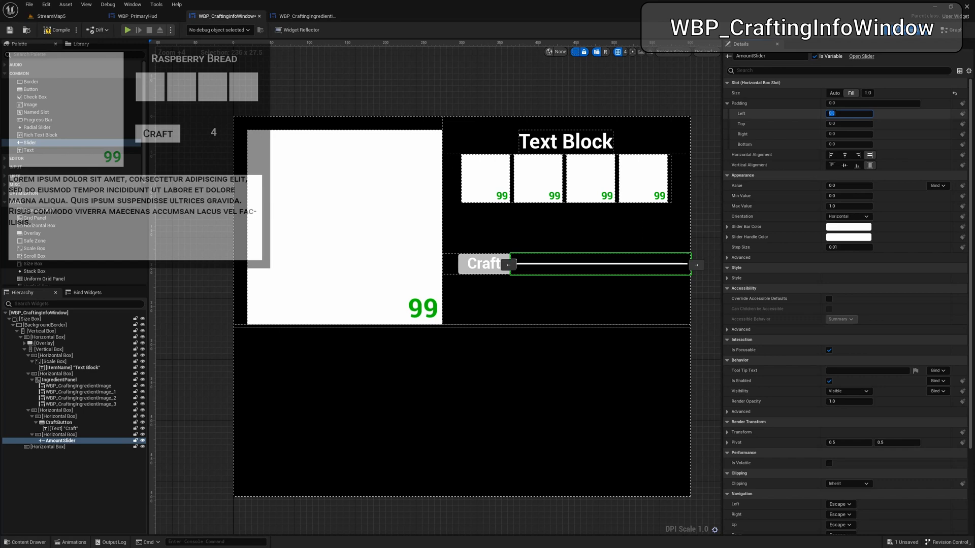
pyautogui.write('15')
pyautogui.press('Return')
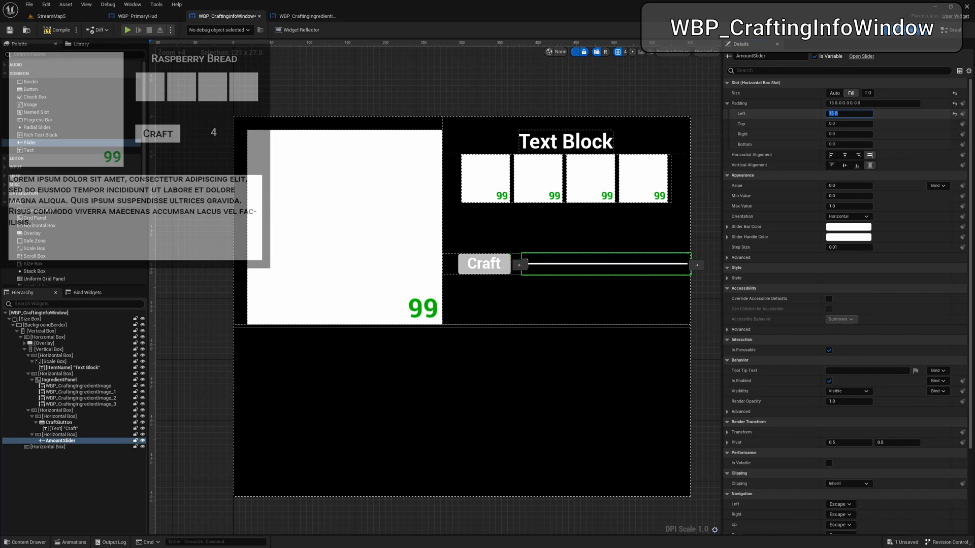
pyautogui.click(727, 104)
# - Set AmountSlider's value to 1, its minimum value to 1 and its maximum value to 10
pyautogui.click(845, 145)
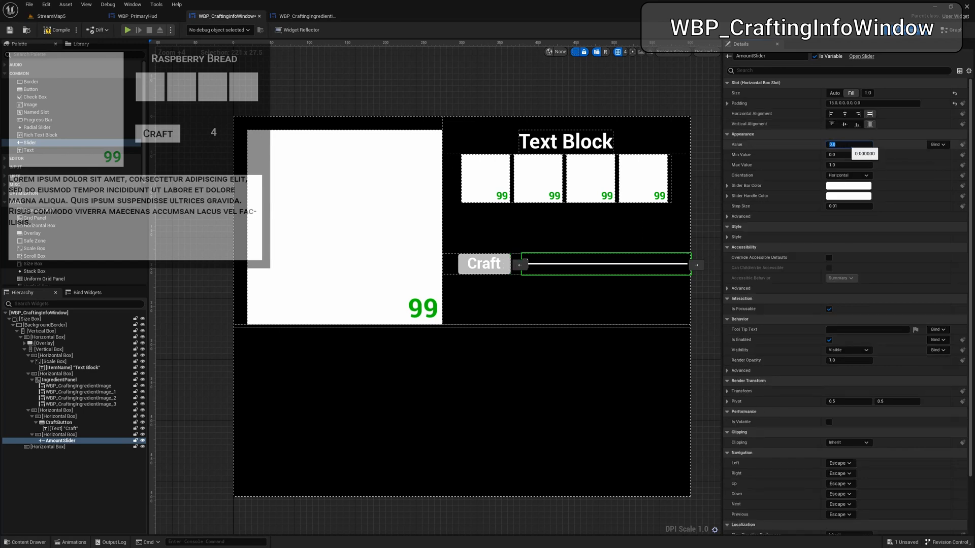
pyautogui.write('1')
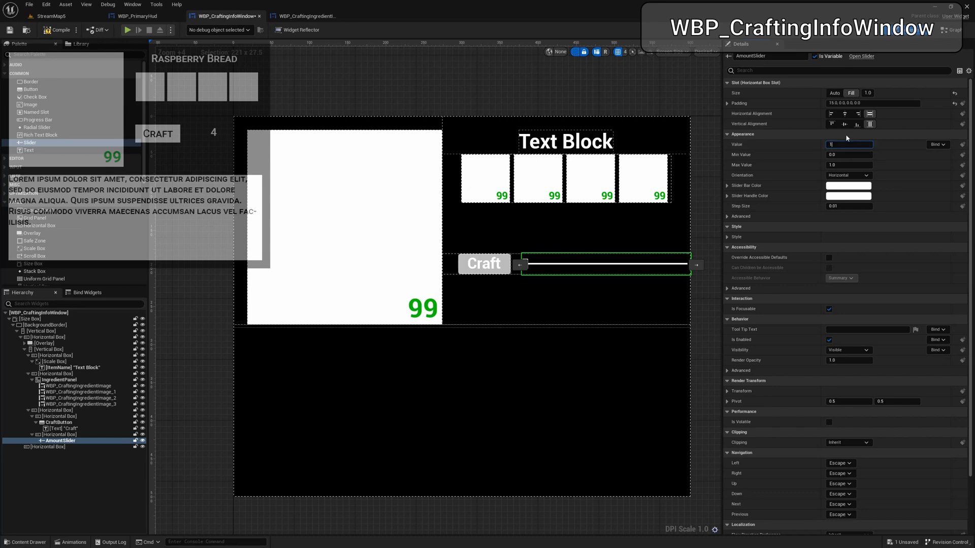
pyautogui.click(849, 155)
pyautogui.write('1')
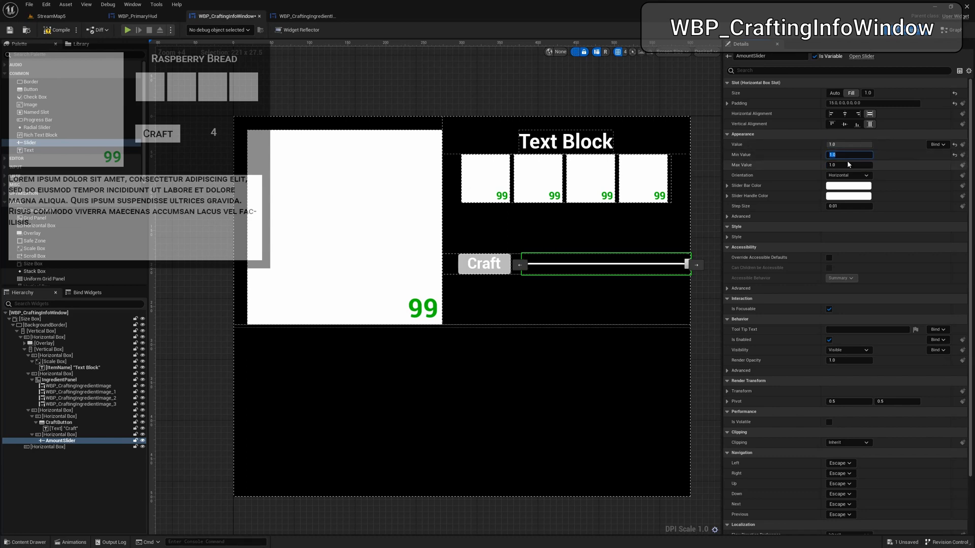
pyautogui.click(846, 162)
pyautogui.write('10')
pyautogui.press('Return')
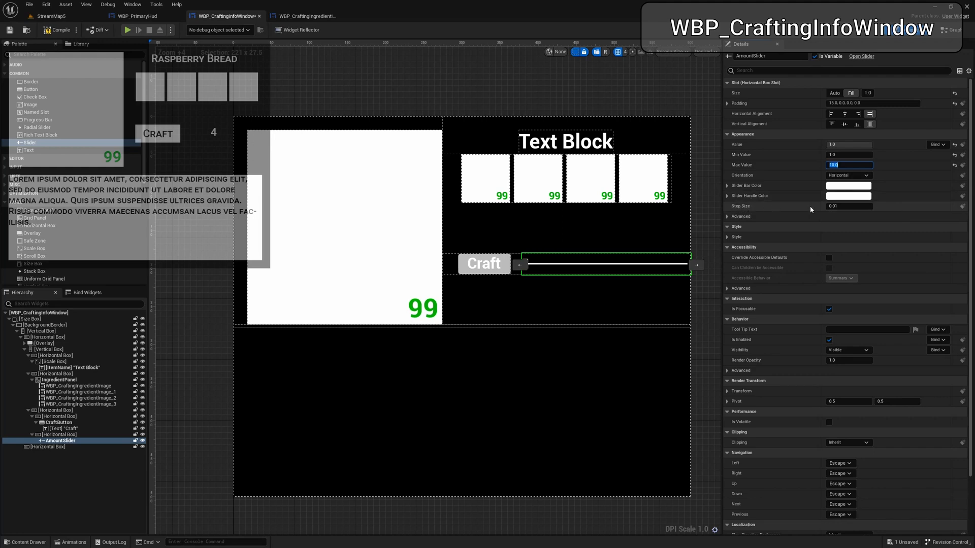
# - Set AmountSlider's step size to 1, enable Mouse Uses Step and disable Is Focusable
pyautogui.click(835, 206)
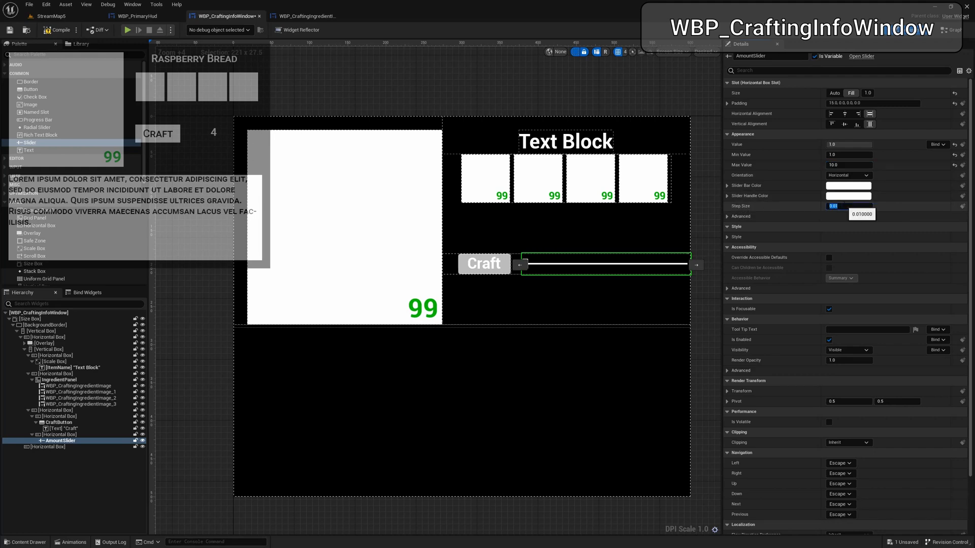
pyautogui.write('1')
pyautogui.press('Return')
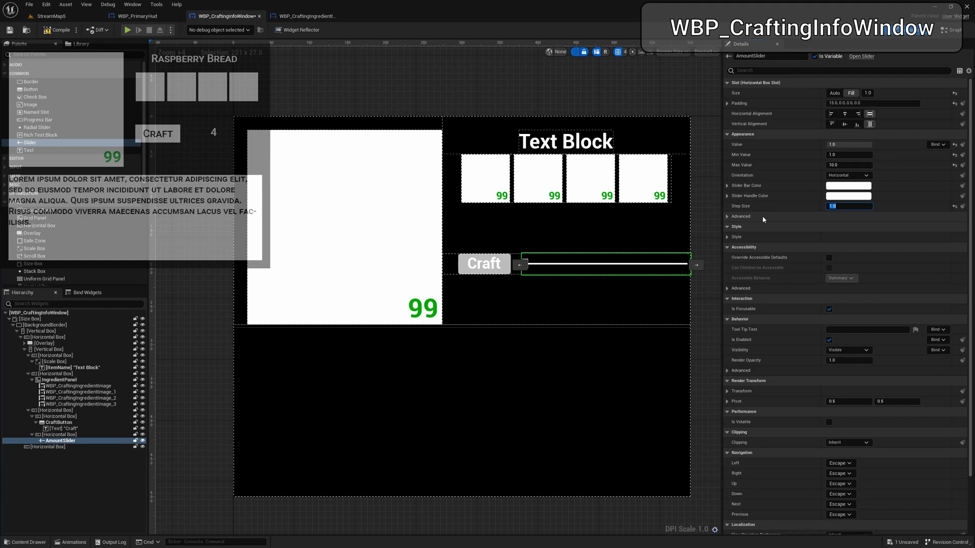
pyautogui.click(726, 217)
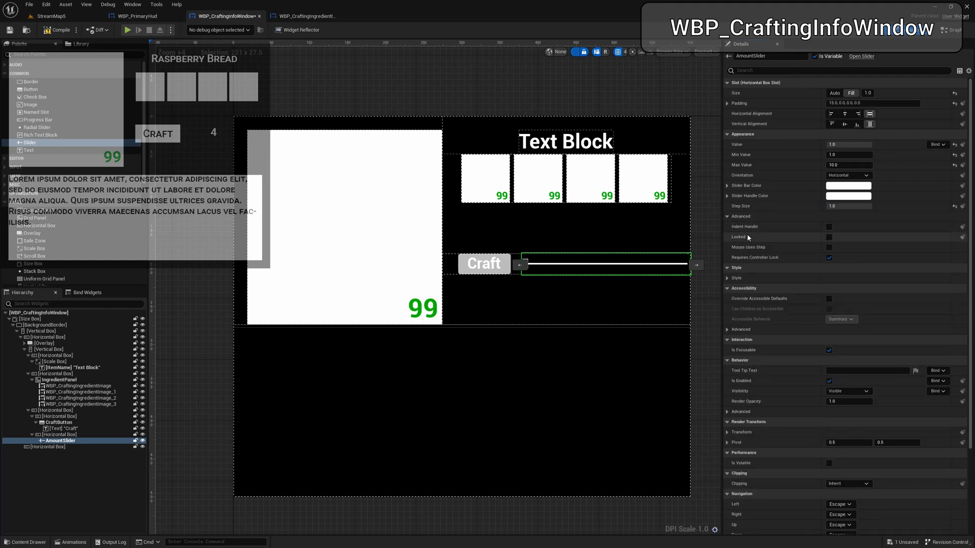
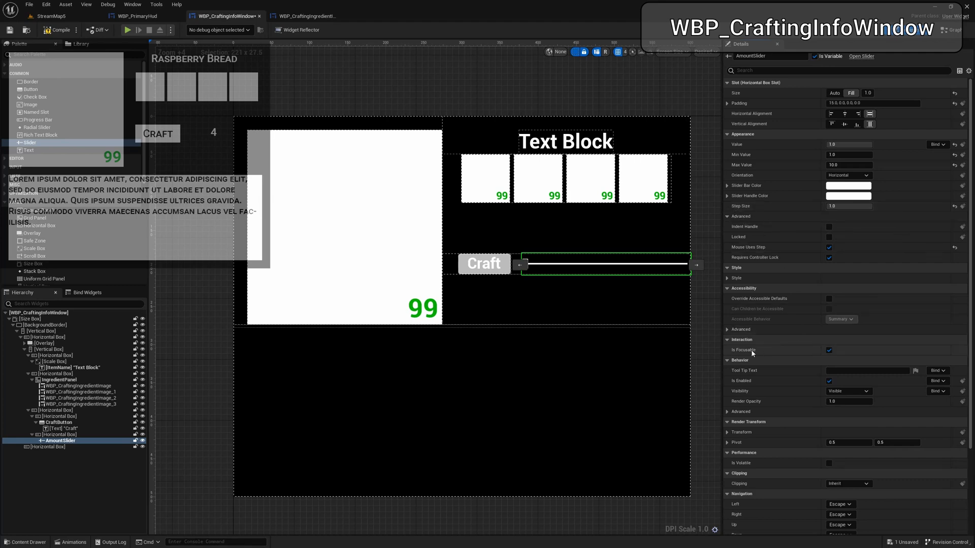
pyautogui.click(829, 350)
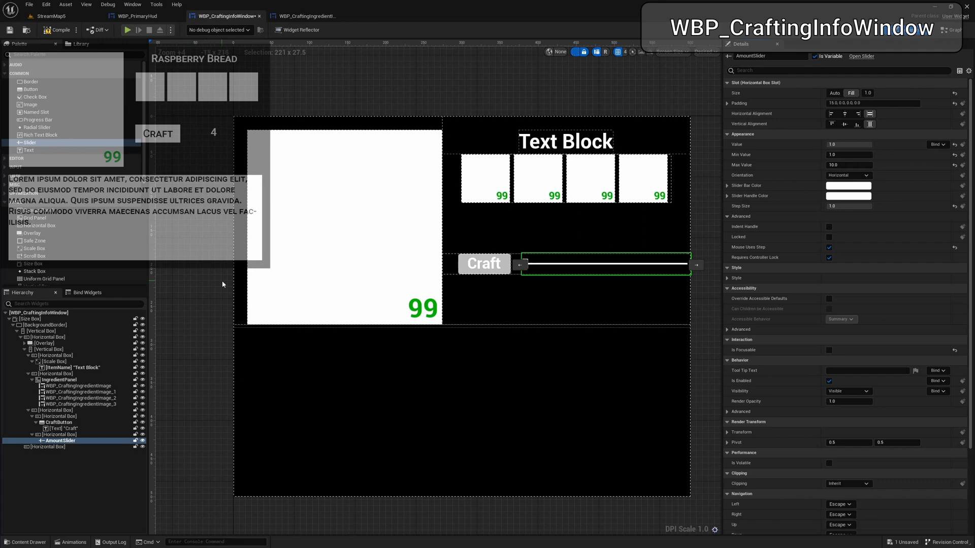
# - Add a Text widget after AmountSlider in its Horizontal Box and set its slot size to Fill at 0.25
pyautogui.moveTo(29, 150); pyautogui.dragTo(68, 437)
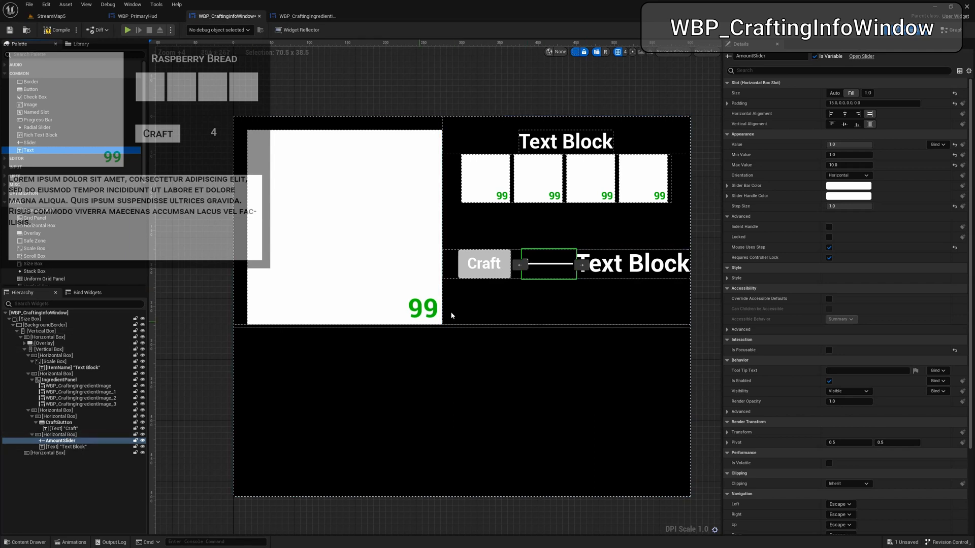
pyautogui.click(101, 448)
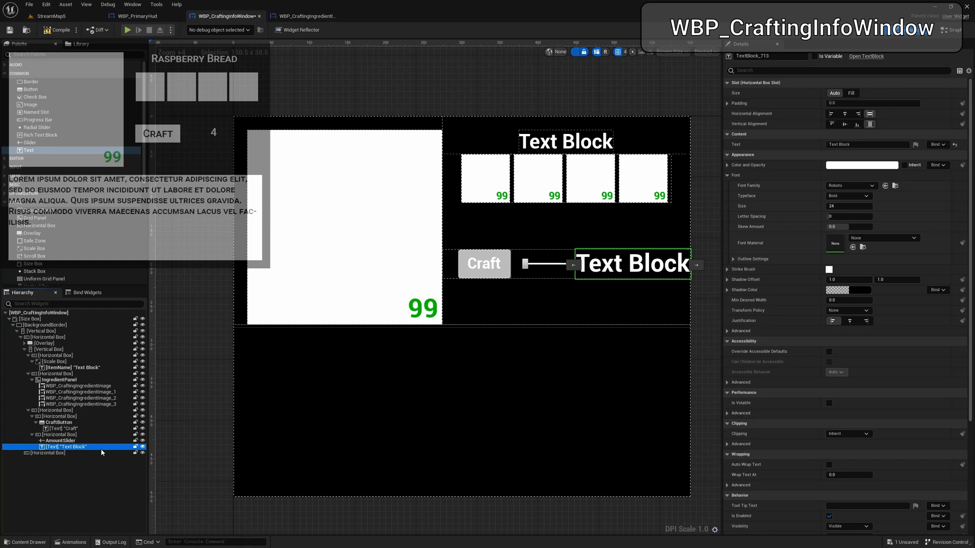
pyautogui.click(851, 93)
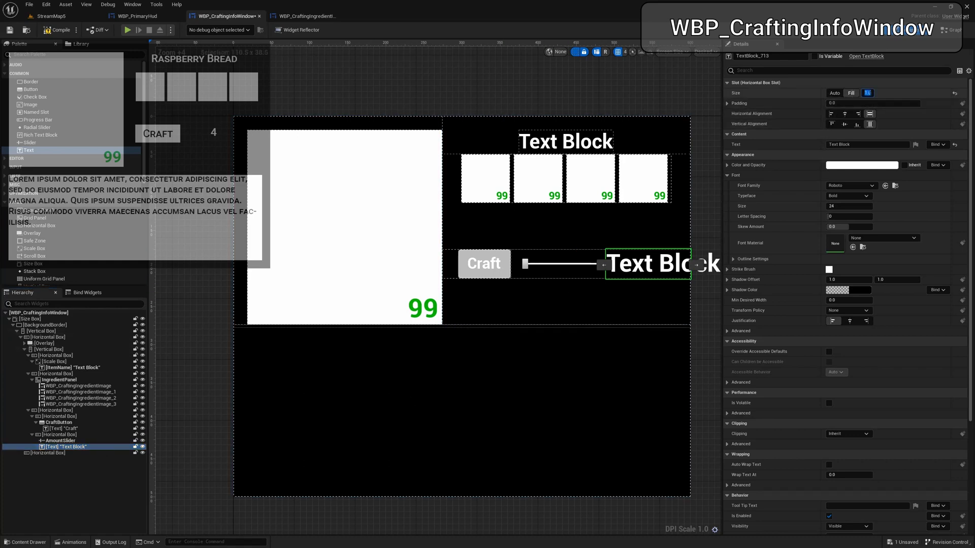
pyautogui.write('0.25')
pyautogui.press('Return')
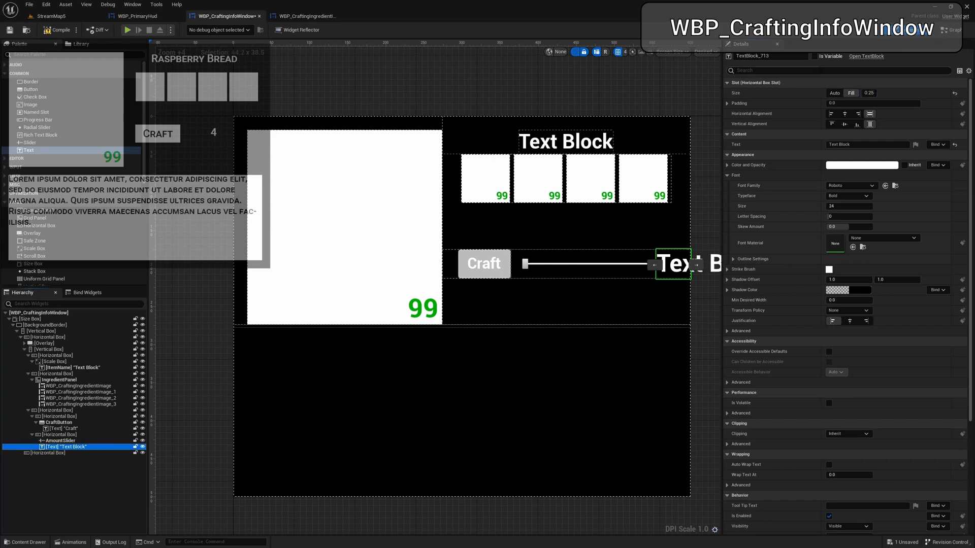
# - Rename the new text widget AmountText, make it a variable and set its text to 1
pyautogui.moveTo(777, 56); pyautogui.dragTo(708, 58)
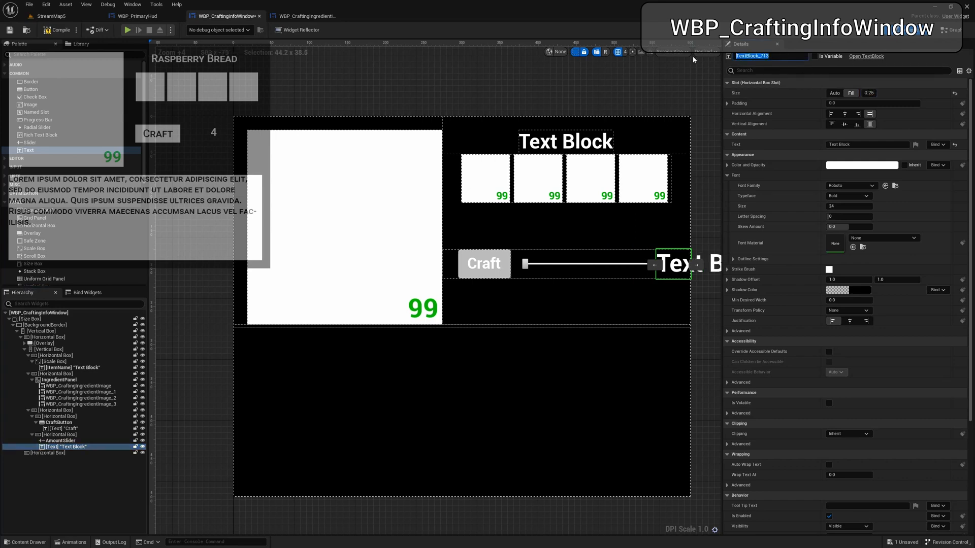
pyautogui.write('AmountText')
pyautogui.click(815, 57)
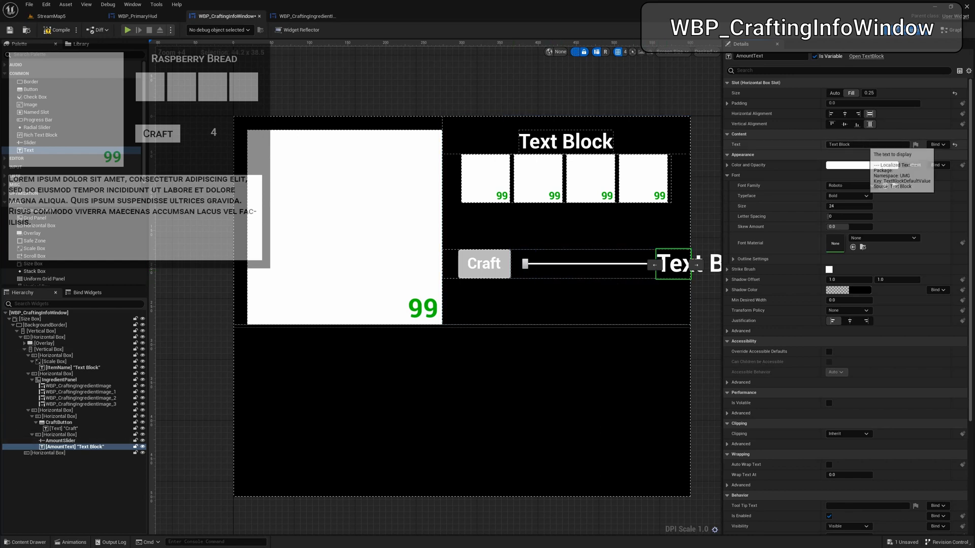
pyautogui.click(862, 145)
pyautogui.write('1')
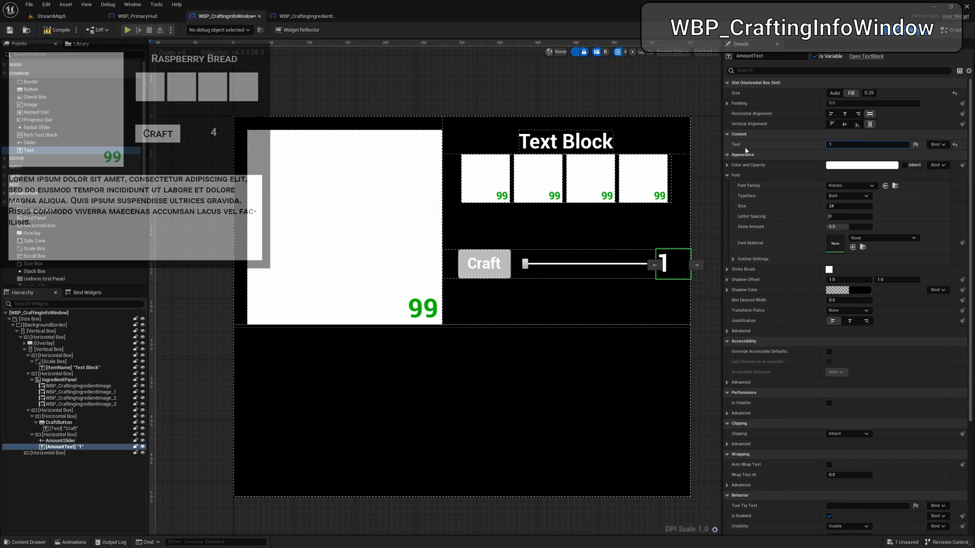
# - Set AmountText's font size to 12 and center it horizontally and vertically in its slot
pyautogui.click(849, 206)
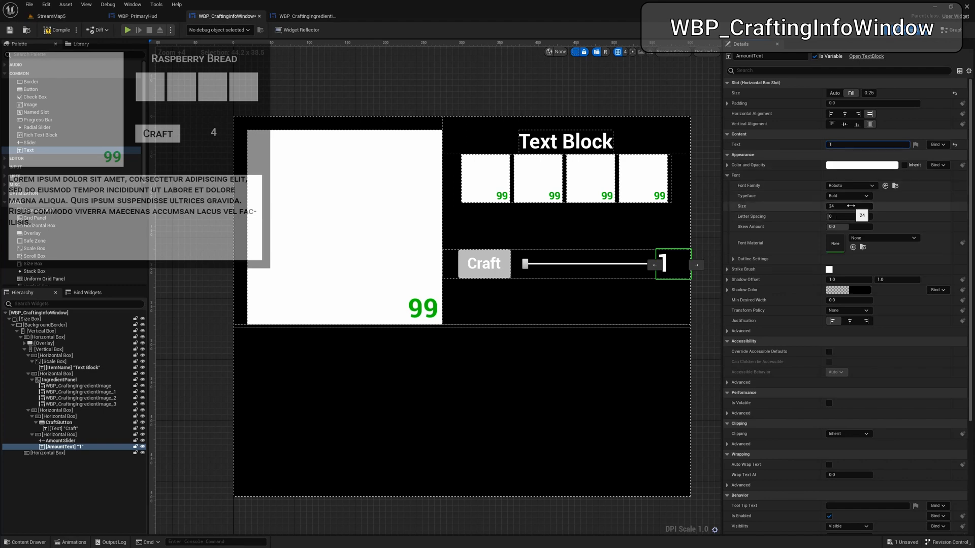
pyautogui.write('12')
pyautogui.press('Return')
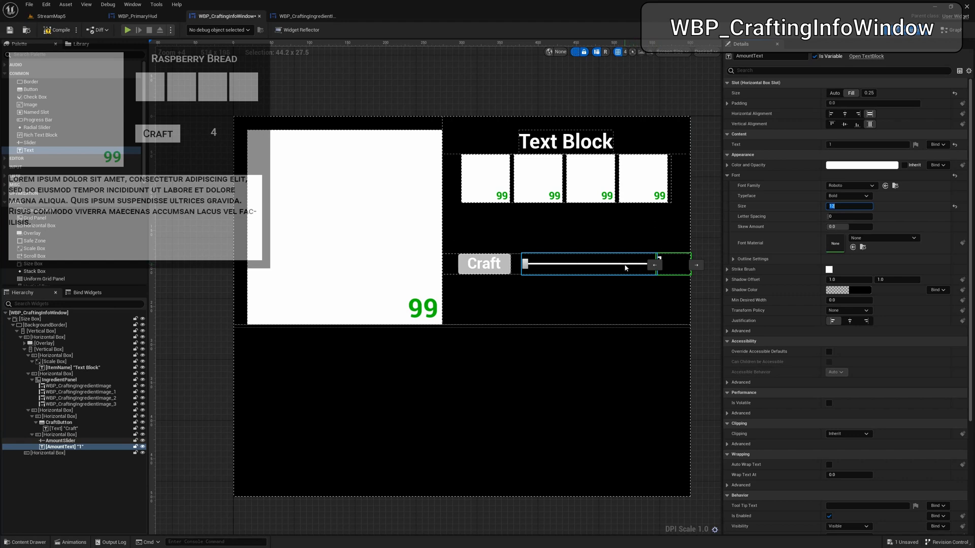
pyautogui.click(846, 114)
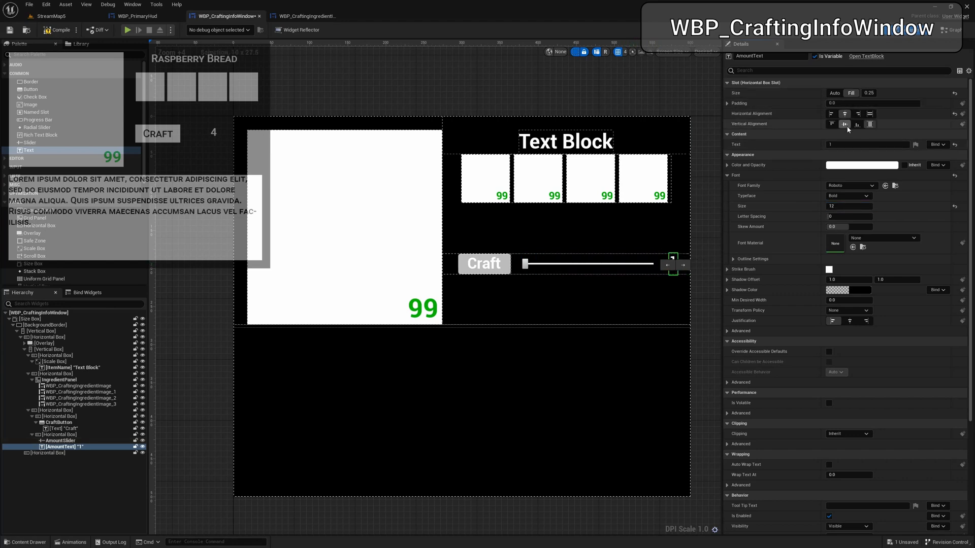
pyautogui.click(845, 125)
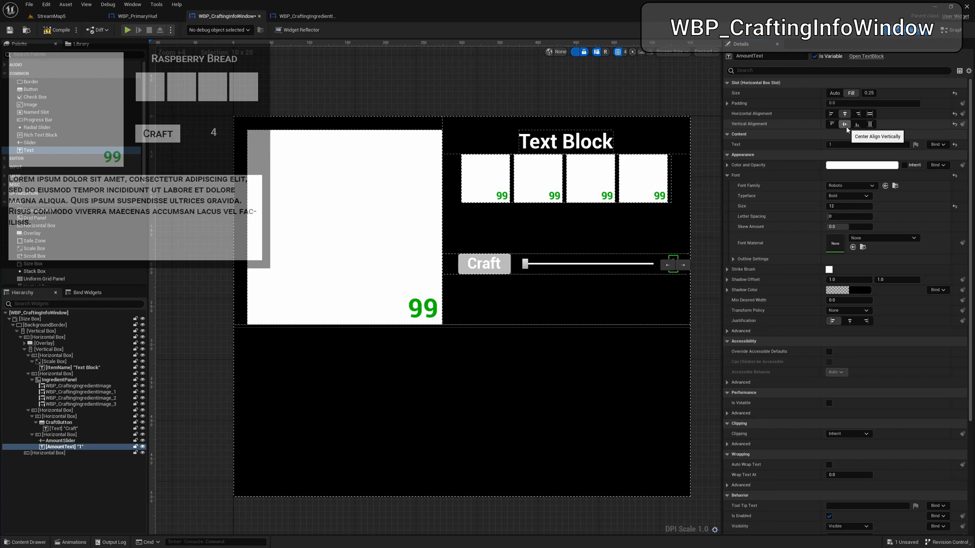
pyautogui.click(702, 260)
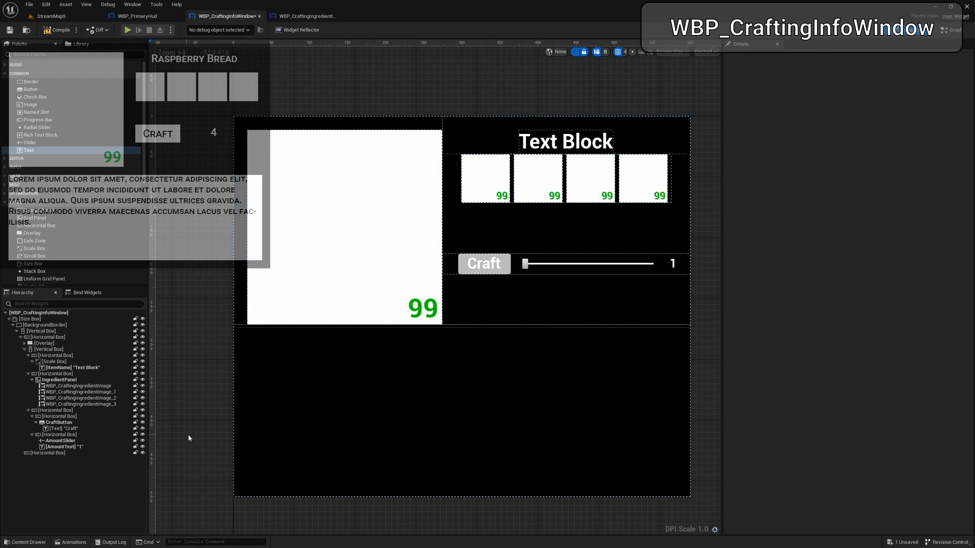
# - Add a Text Box (Multi-Line) inside the empty Horizontal Box at the end of the hierarchy
pyautogui.click(64, 453)
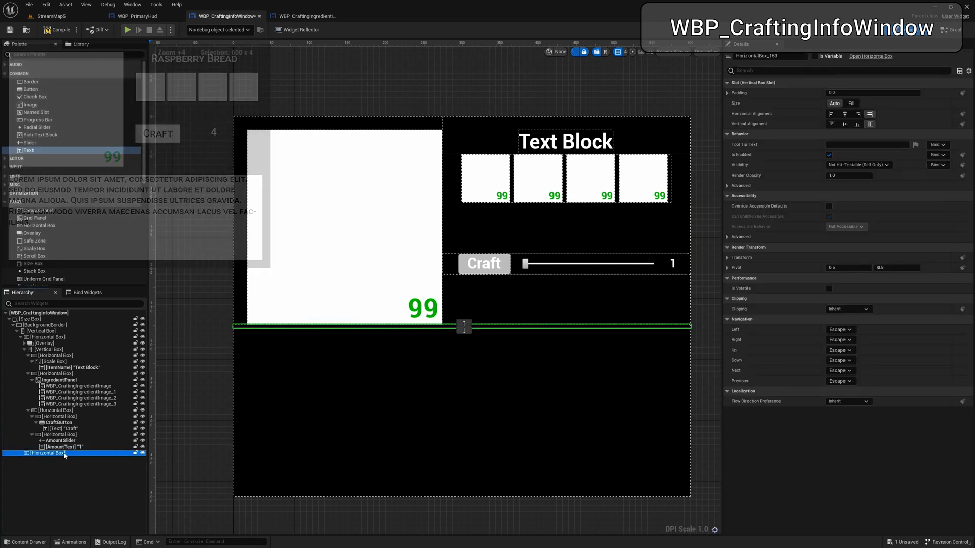
pyautogui.click(30, 54)
pyautogui.write('text')
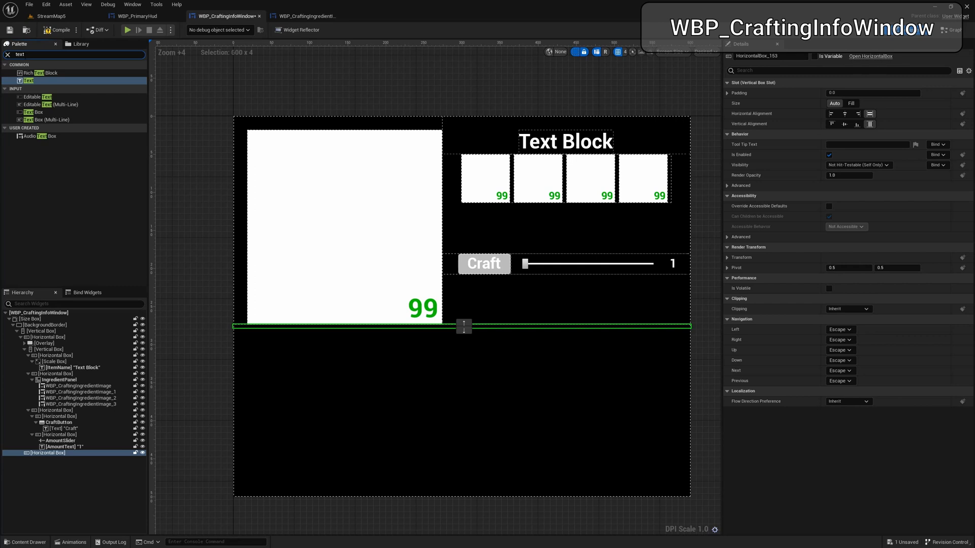
pyautogui.click(39, 105)
pyautogui.click(40, 120)
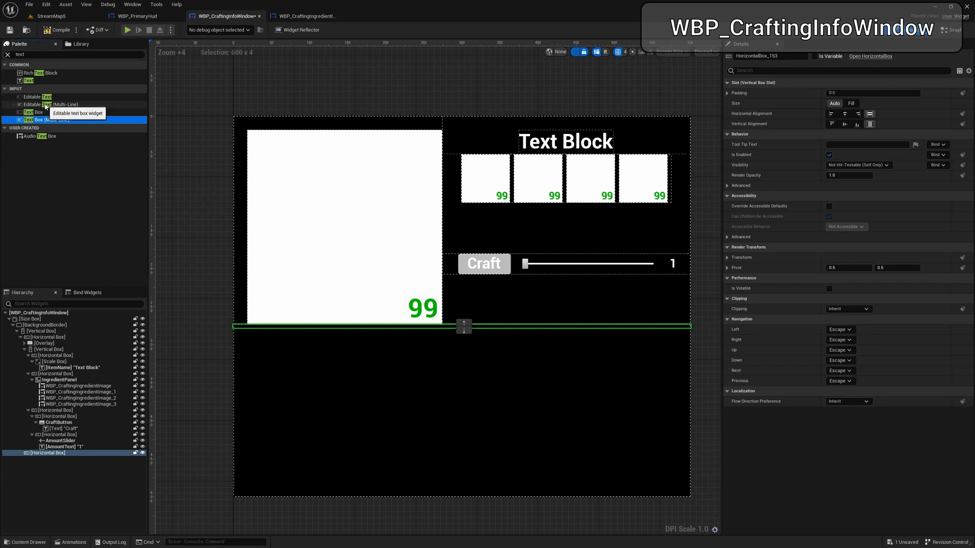
pyautogui.click(46, 105)
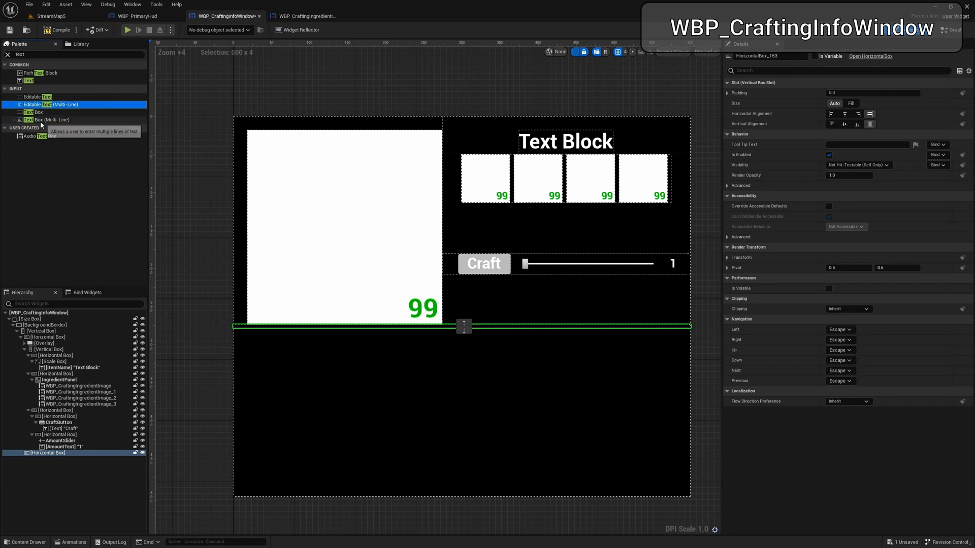
pyautogui.click(29, 121)
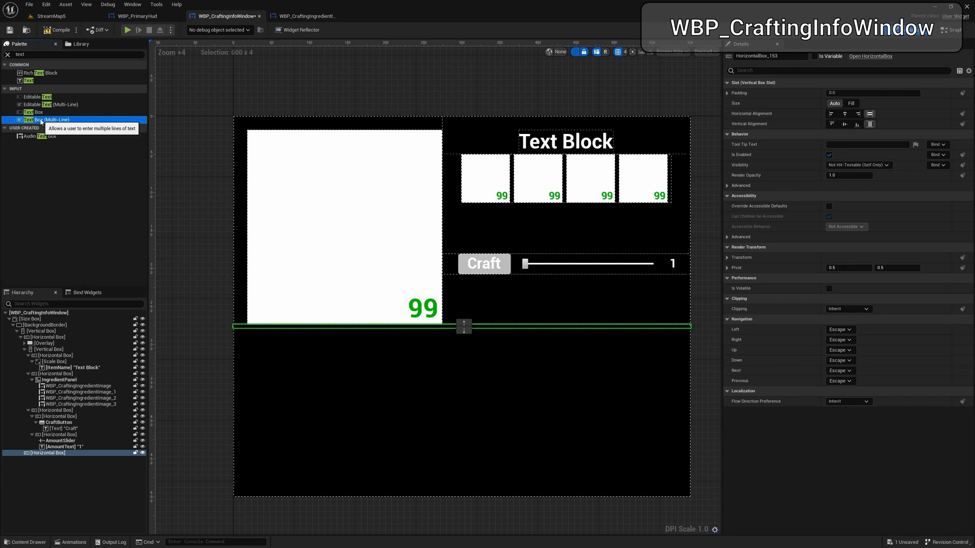
pyautogui.moveTo(41, 122); pyautogui.dragTo(59, 455)
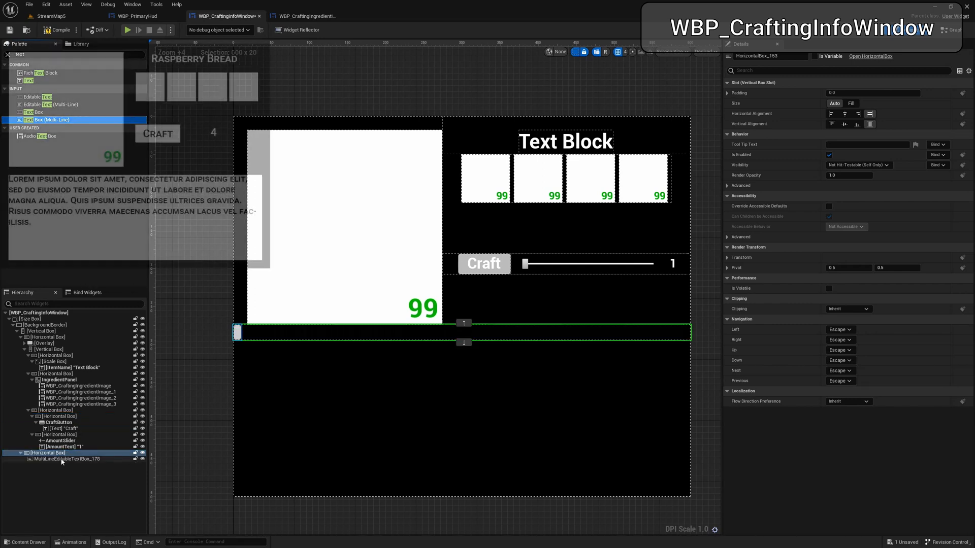
# - Rename the multi-line text box ItemLongDescription
pyautogui.click(61, 460)
pyautogui.click(797, 57)
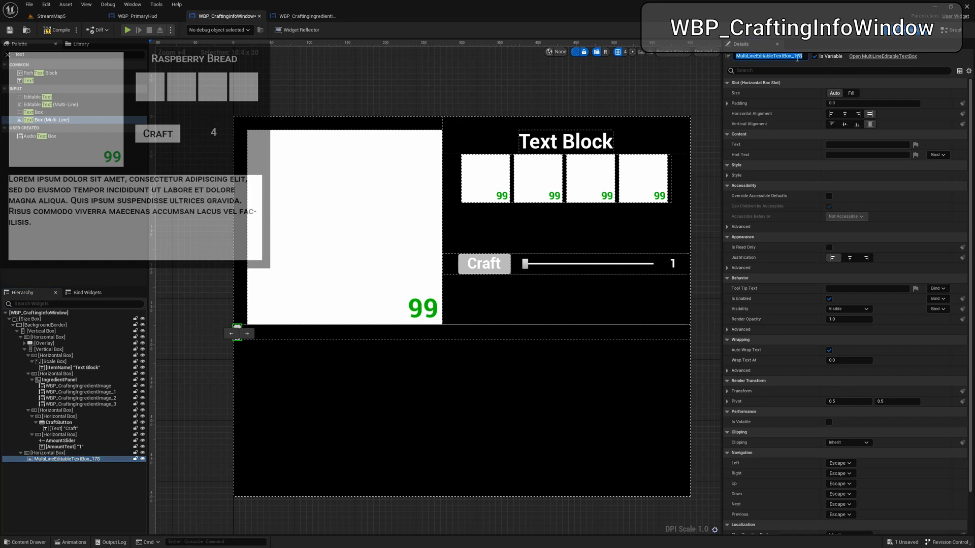
pyautogui.write('ItemLongDescription')
pyautogui.press('Return')
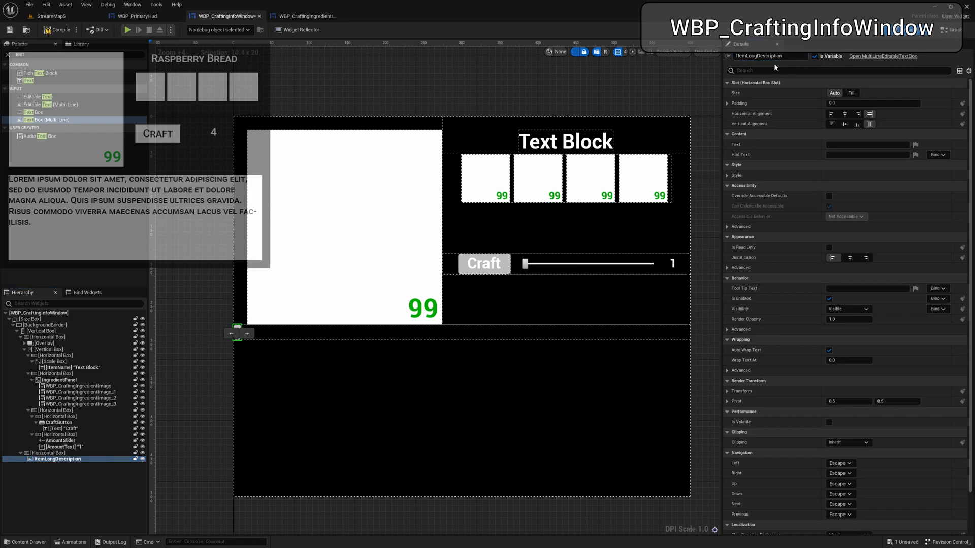
# - Set the Horizontal Box containing ItemLongDescription to Fill size with a padding of 18
pyautogui.click(67, 454)
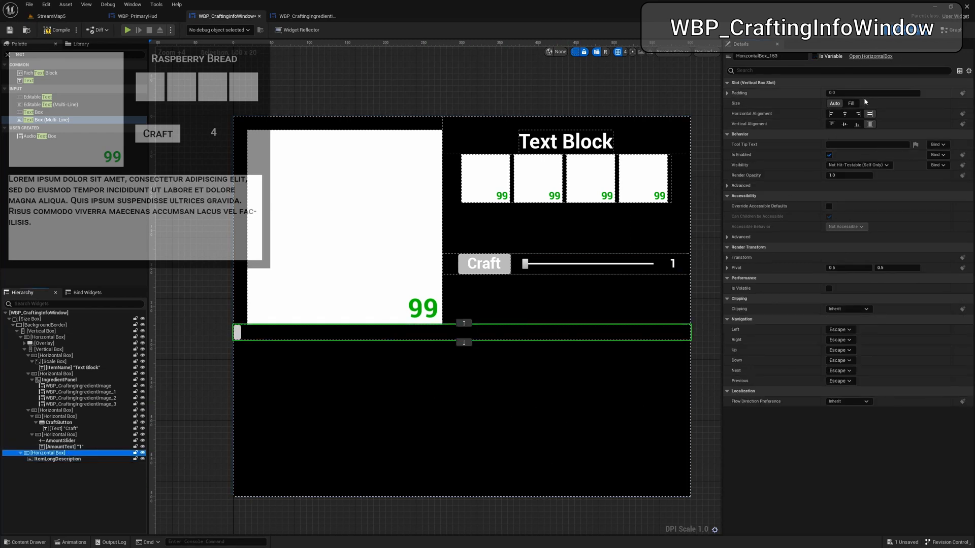
pyautogui.click(852, 104)
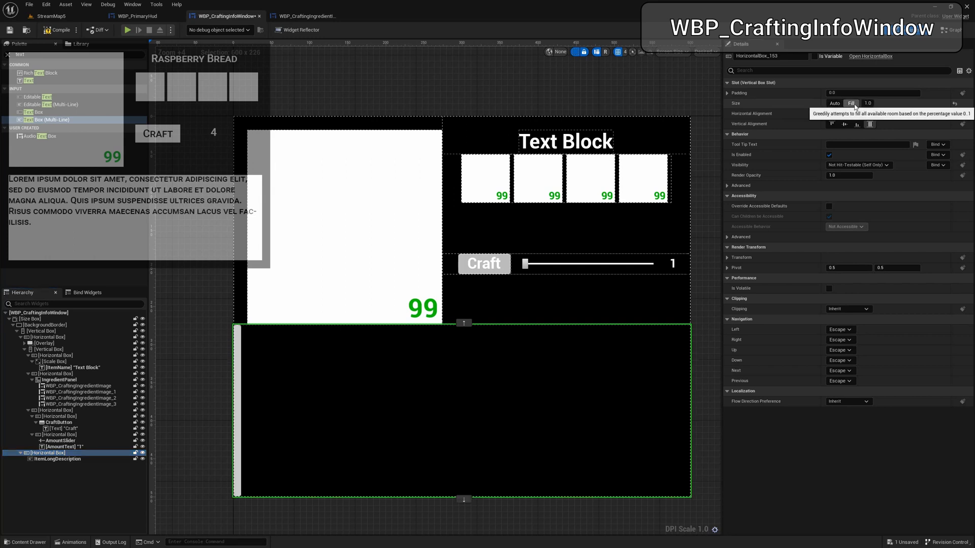
pyautogui.click(845, 93)
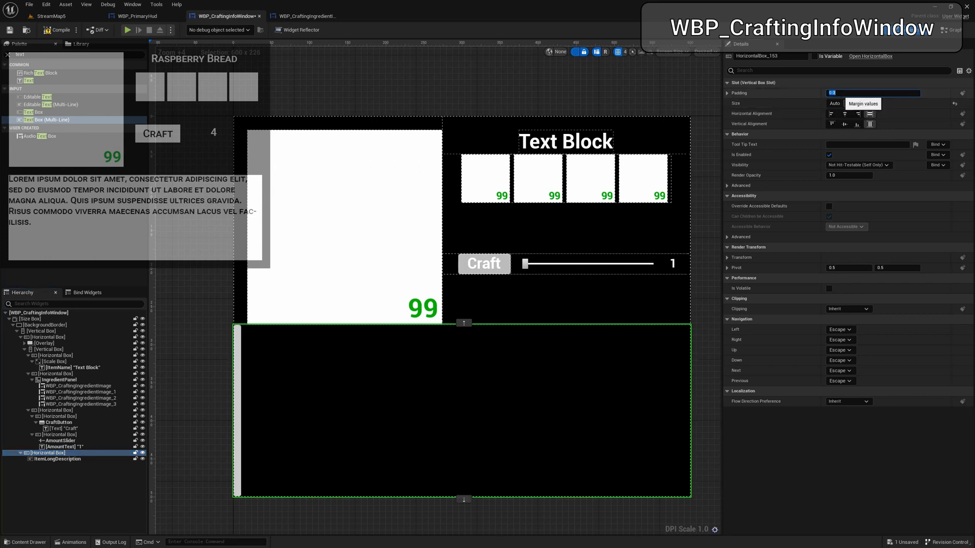
pyautogui.write('18')
pyautogui.press('Return')
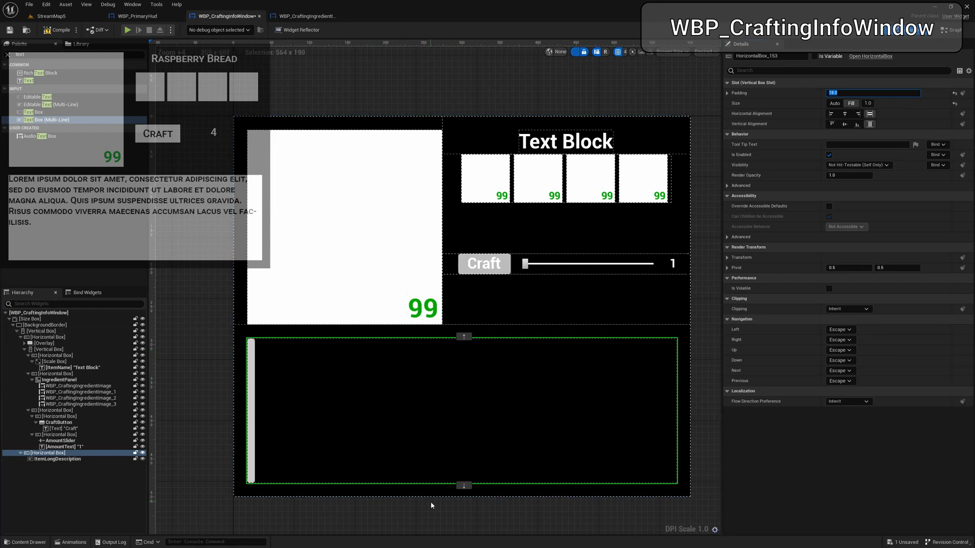
# - Set ItemLongDescription's slot size to Fill and enter a Lorem ipsum paragraph as its text
pyautogui.click(70, 459)
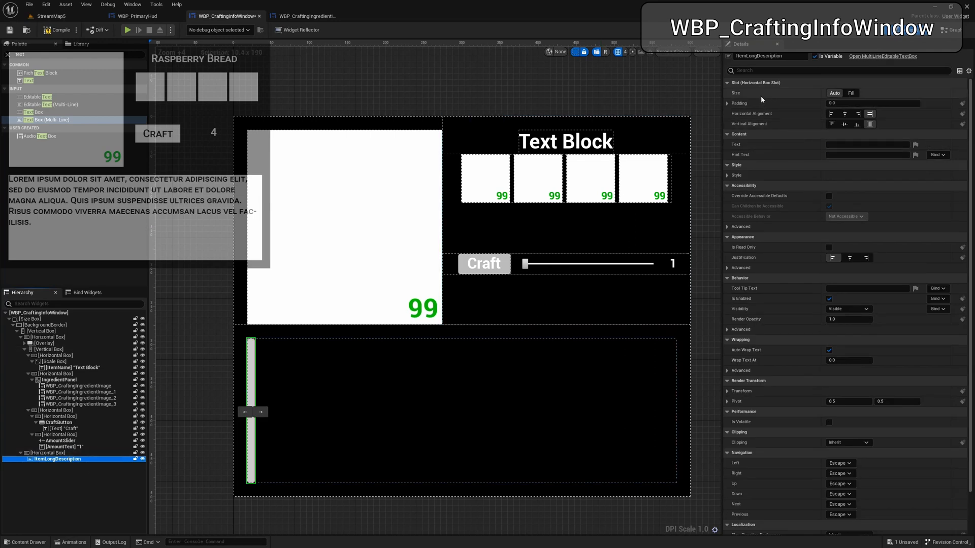
pyautogui.click(851, 94)
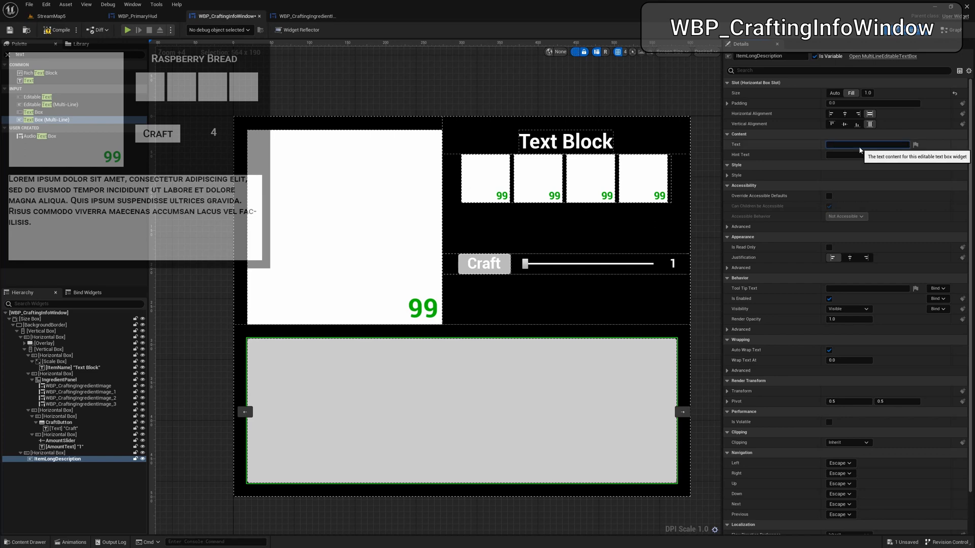
pyautogui.write('Lorem ipsum dolor sit amet, consectetur adipiscing elit, sed do eiusmod tempor incididunt ut labore et dolore magna aliqua. Ut enim ad minim veniam, quis nostrud exercitation ullamco laboris nisi ut aliquip ex ea commodo consequat. Duis aute irure dolor in reprehenderit in voluptate velit esse cillum dolore eu fugiat nulla pariatur. Excepteur sint occaecat cupidatat non proident, sunt in culpa qui officia deserunt mollit anim id est laborum.')
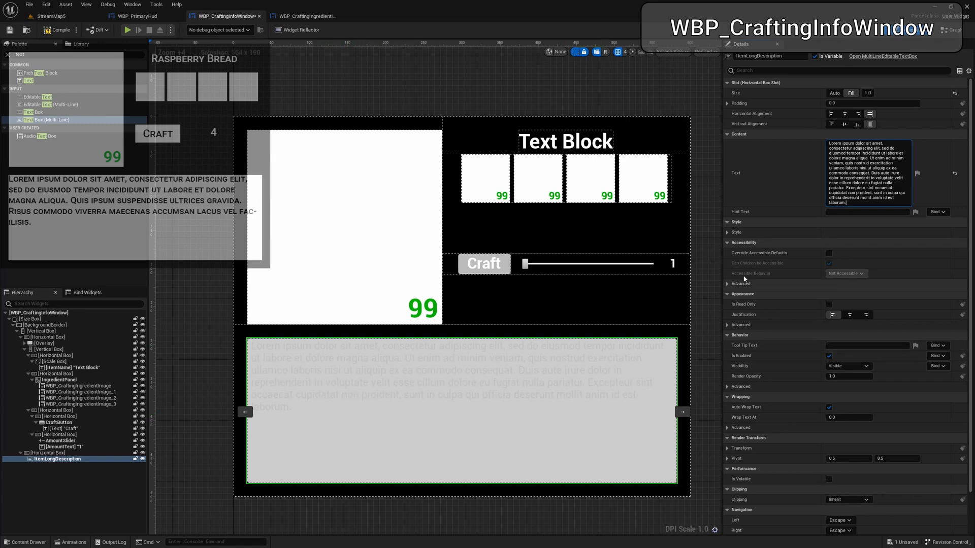
# - Set the tint alpha of ItemLongDescription's read-only background image to 0 and enable Is Read Only
pyautogui.click(727, 233)
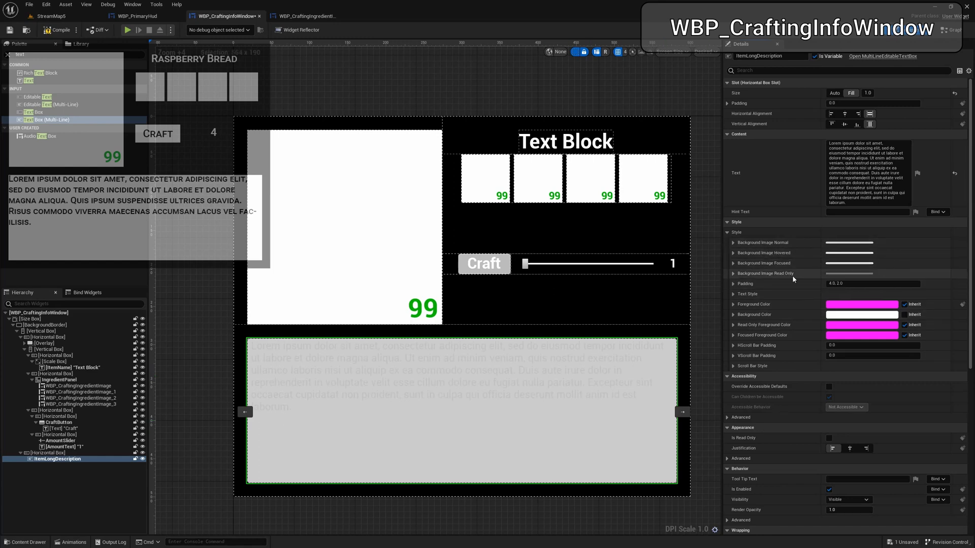
pyautogui.click(732, 274)
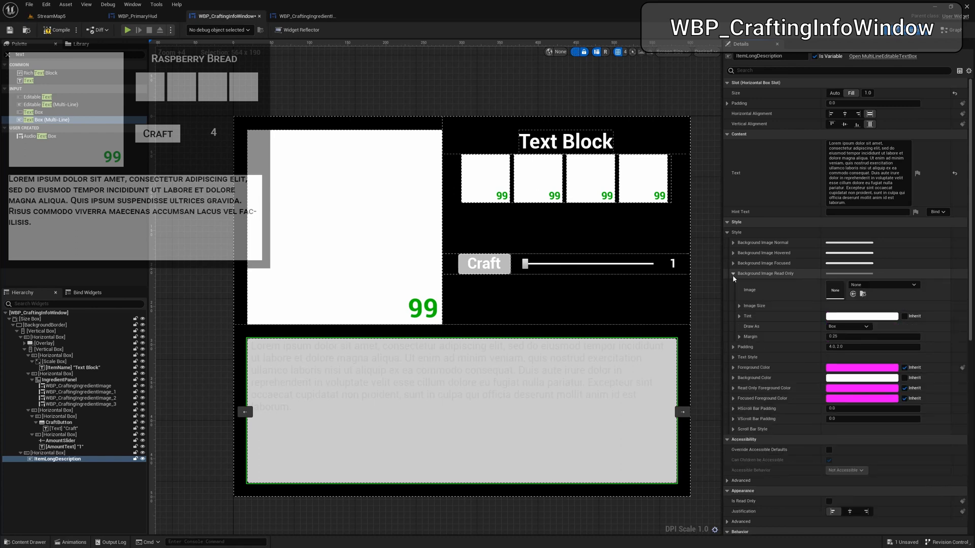
pyautogui.click(838, 319)
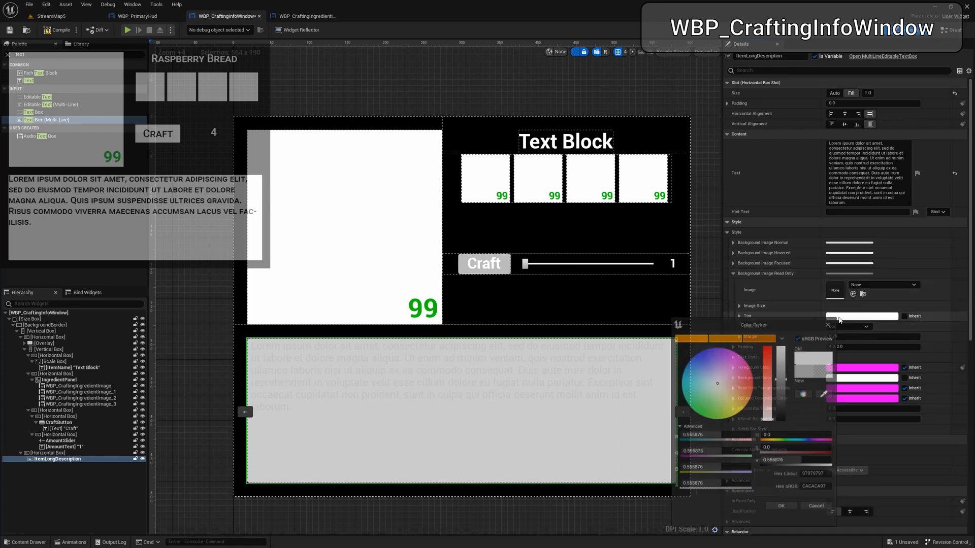
pyautogui.moveTo(743, 487); pyautogui.dragTo(679, 486)
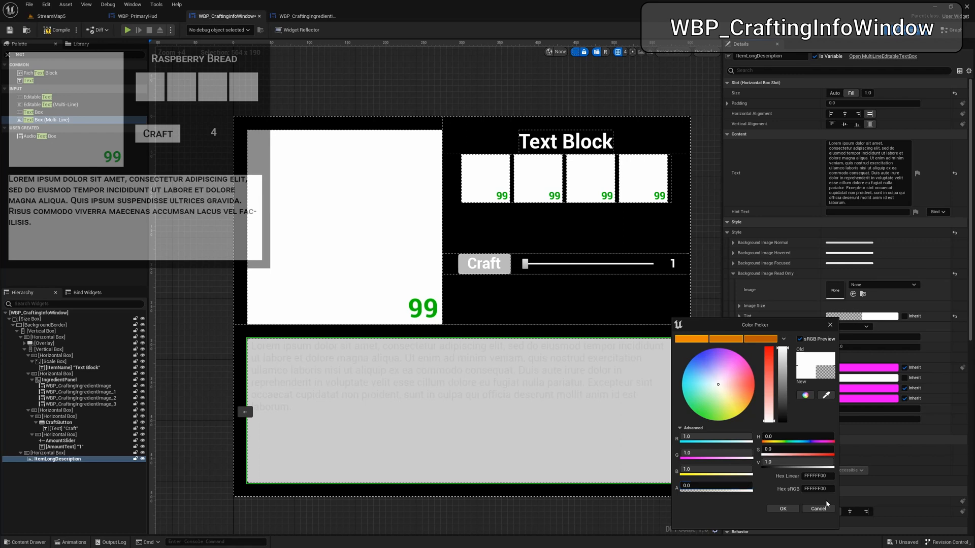
pyautogui.click(789, 510)
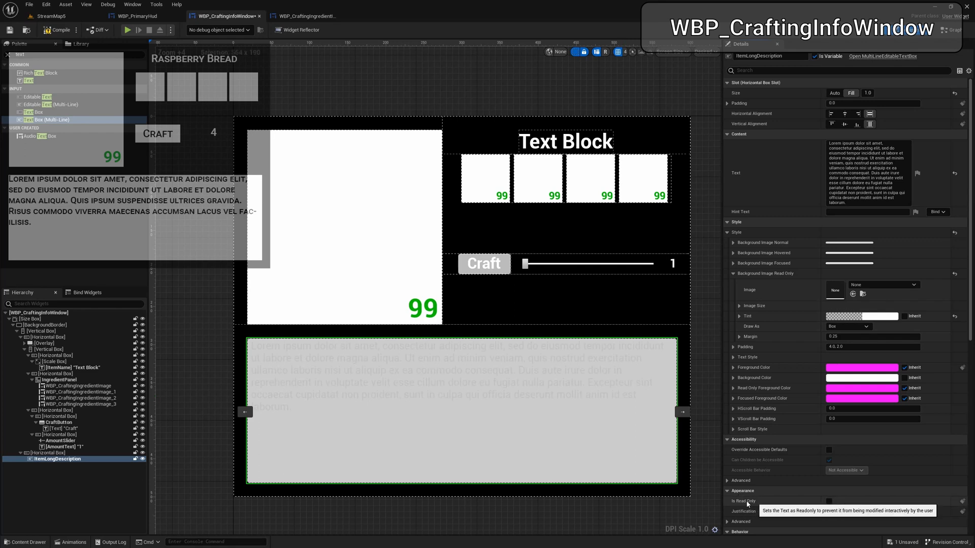
pyautogui.click(829, 502)
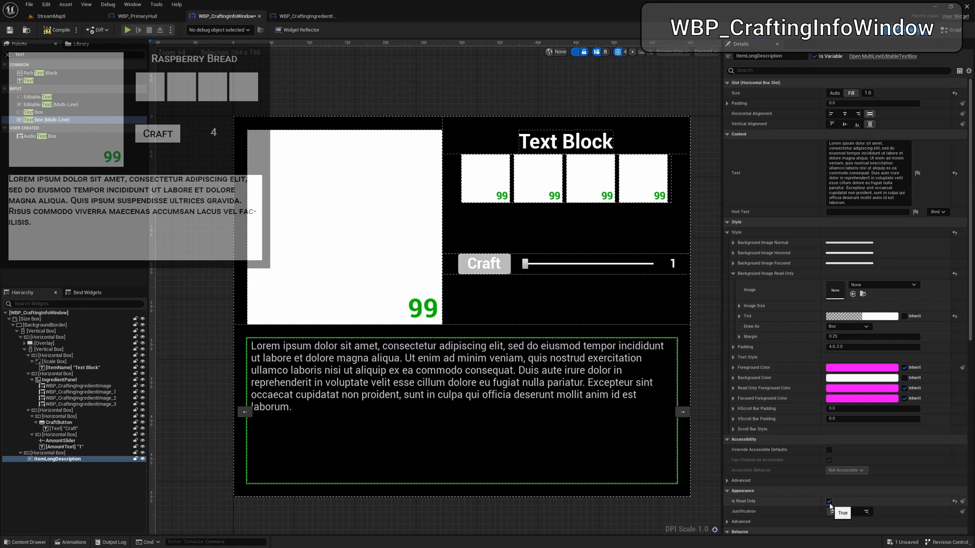
# - Set the padding in ItemLongDescription's style to 0
pyautogui.click(733, 274)
pyautogui.click(857, 283)
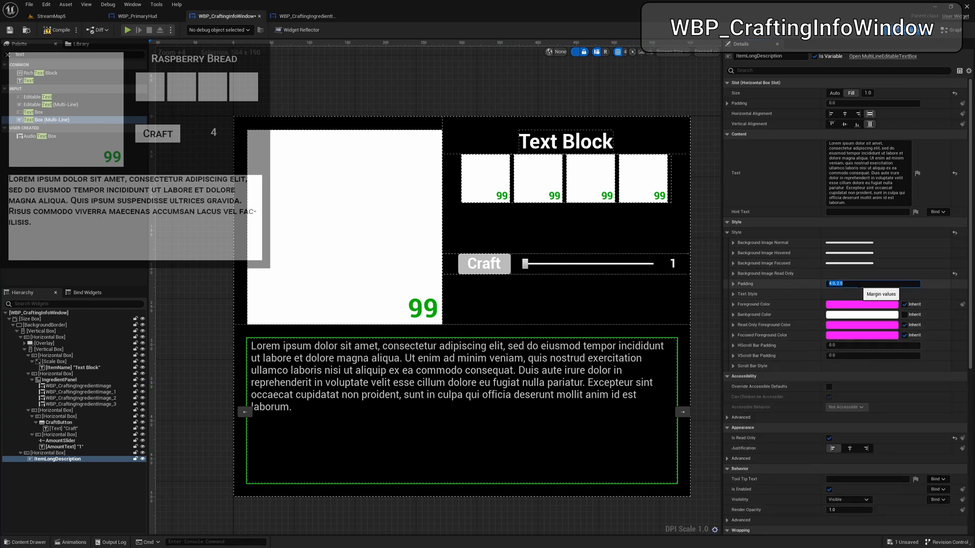
pyautogui.write('0')
pyautogui.press('Return')
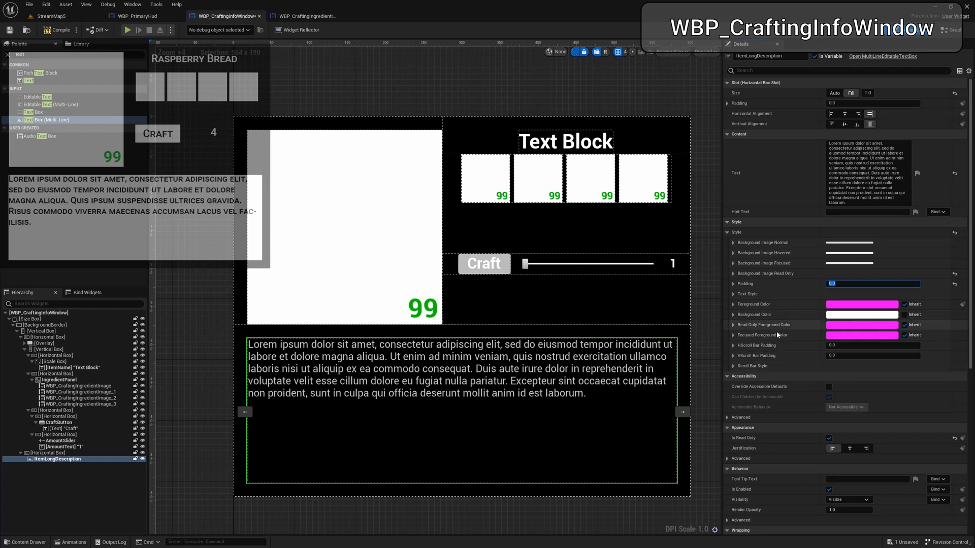
# - Set the tint alpha of the horizontal background image in ItemLongDescription's scroll bar style to 0
pyautogui.click(732, 366)
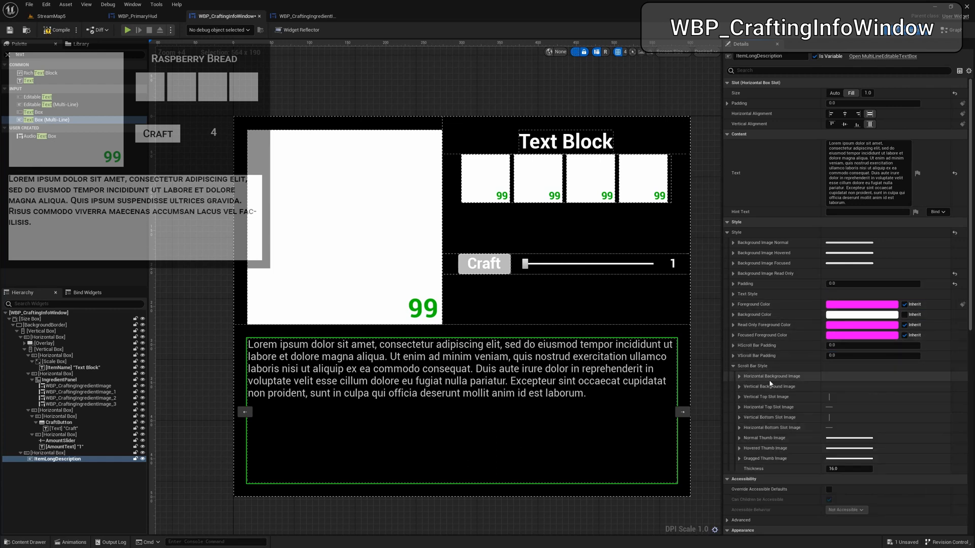
pyautogui.click(739, 376)
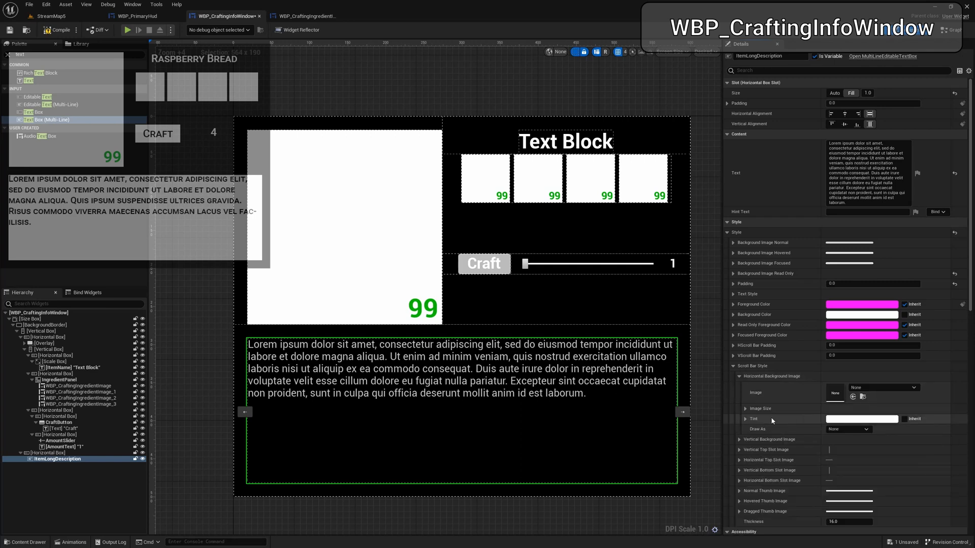
pyautogui.click(833, 419)
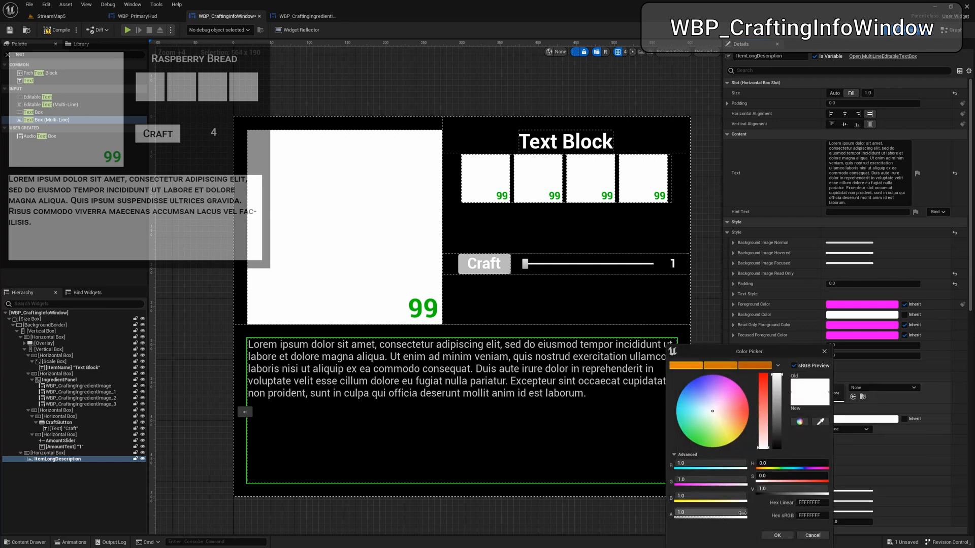
pyautogui.moveTo(740, 513); pyautogui.dragTo(675, 513)
pyautogui.click(776, 535)
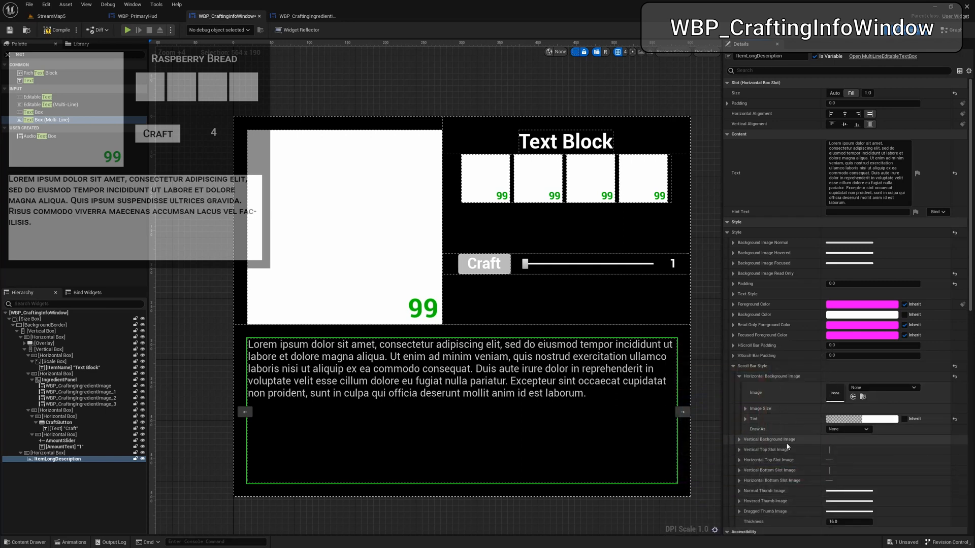
# - Copy the horizontal background image's transparent tint to the vertical background image in ItemLongDescription's scroll bar style
pyautogui.rightClick(758, 423)
pyautogui.click(782, 459)
pyautogui.click(739, 440)
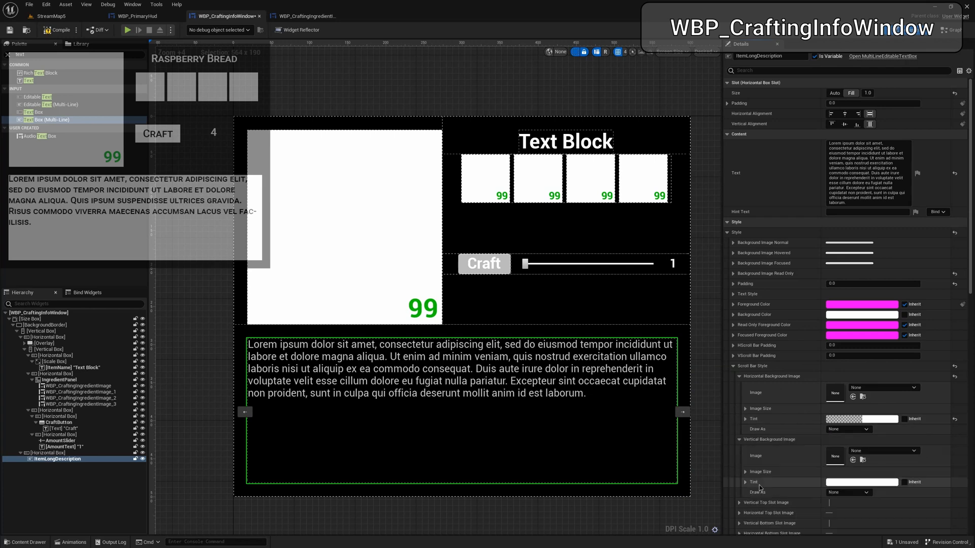
pyautogui.rightClick(759, 485)
pyautogui.click(764, 461)
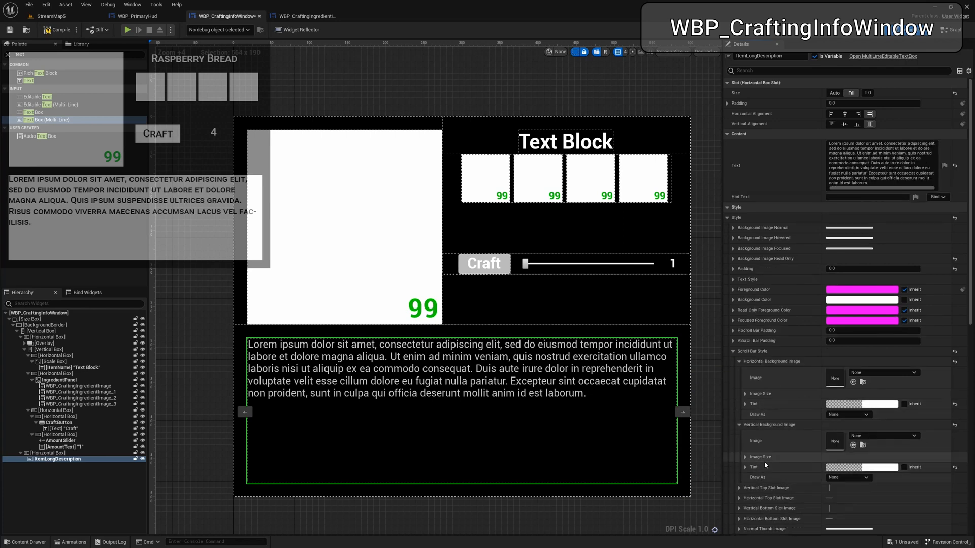
pyautogui.scroll(-1, 763, 462)
pyautogui.scroll(-2, 764, 461)
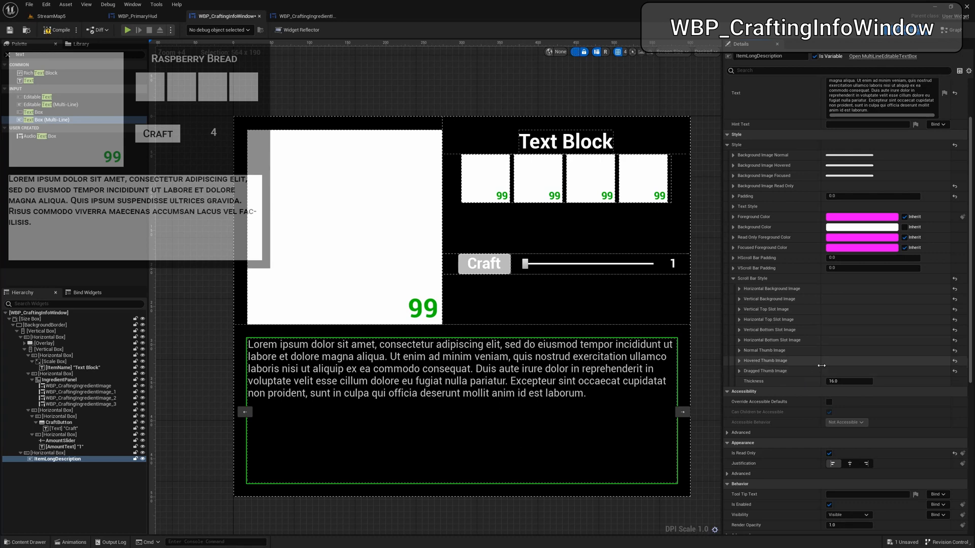
pyautogui.click(732, 278)
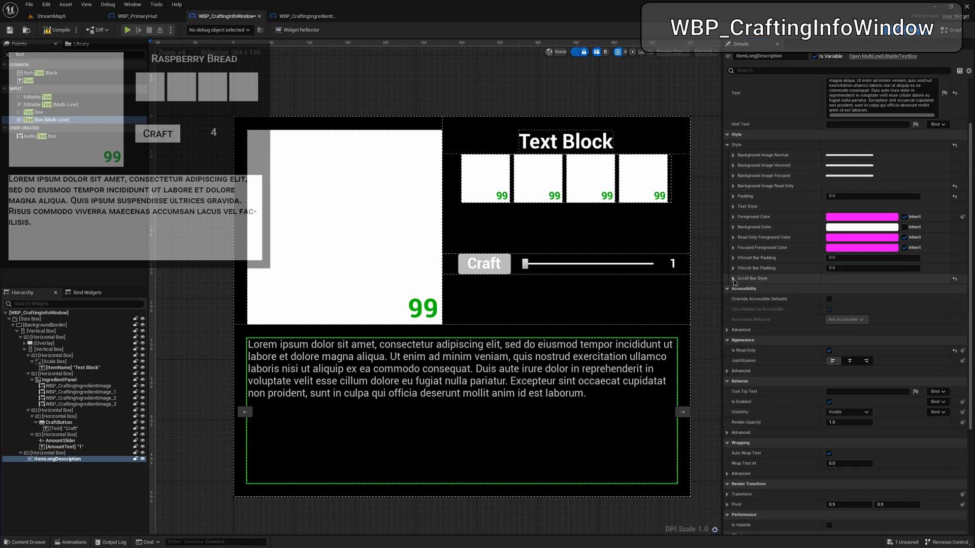
# - Set the font size in ItemLongDescription's text style to 12
pyautogui.click(732, 206)
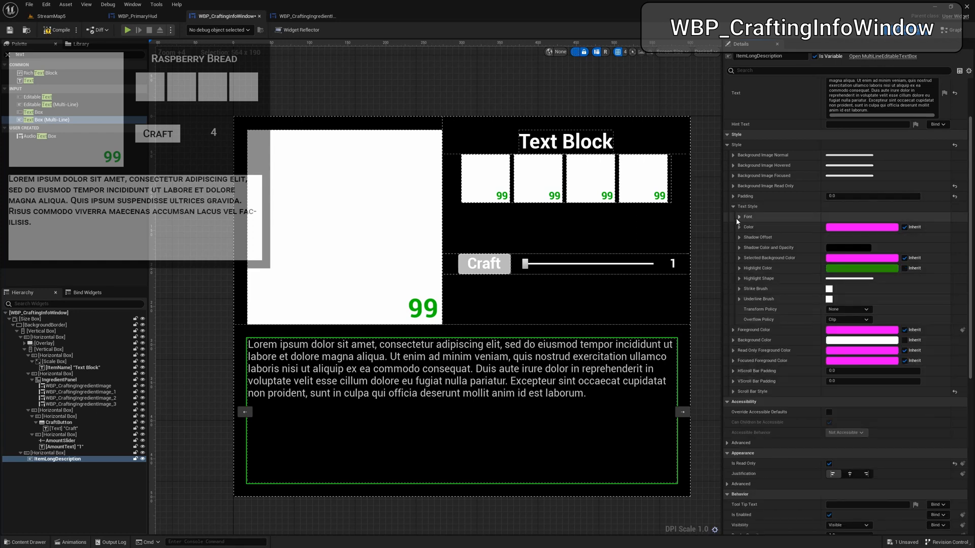
pyautogui.click(738, 217)
pyautogui.click(830, 247)
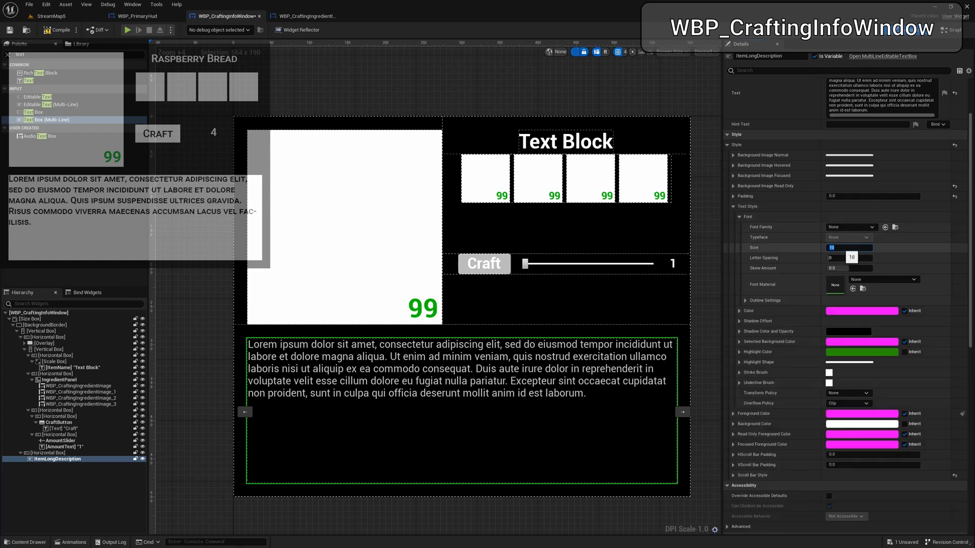
pyautogui.write('12')
pyautogui.press('Return')
pyautogui.click(739, 217)
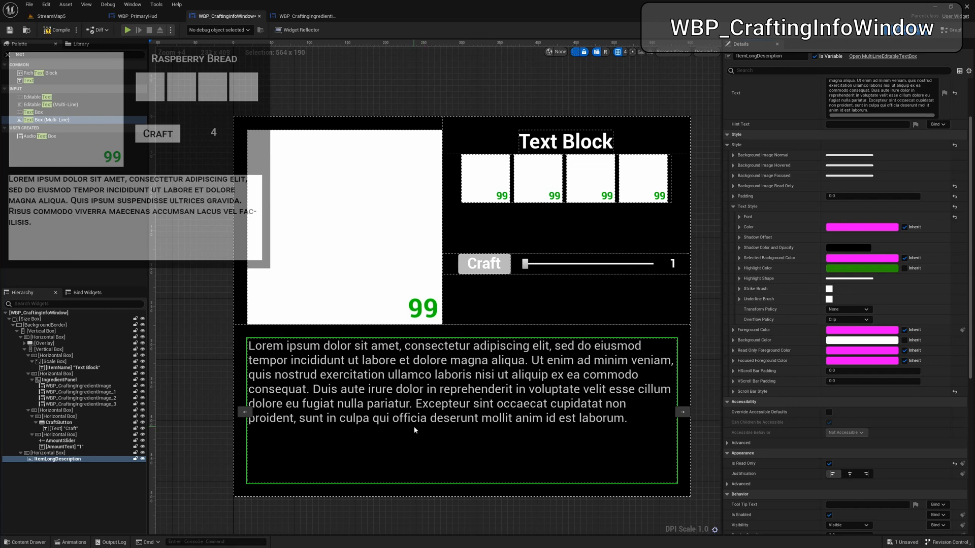
# - Look for focus properties of ItemLongDescription with "foc" and set its visibility to Not Hit-Testable (Self & All Children)
pyautogui.click(813, 70)
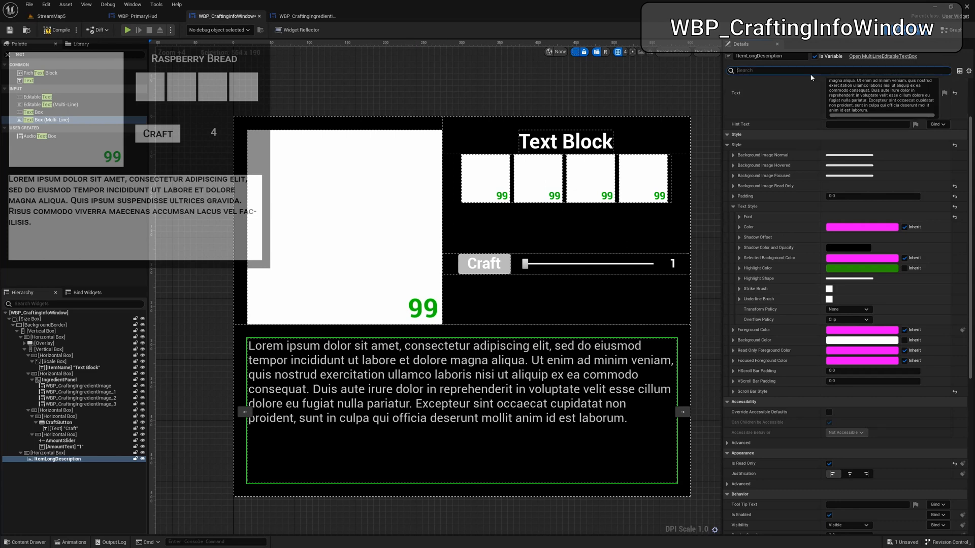
pyautogui.write('foc')
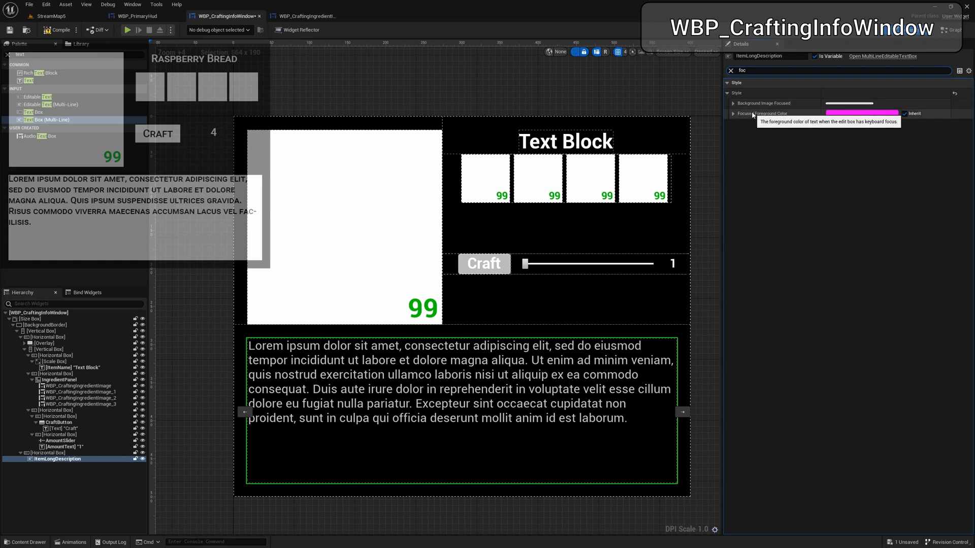
pyautogui.click(731, 71)
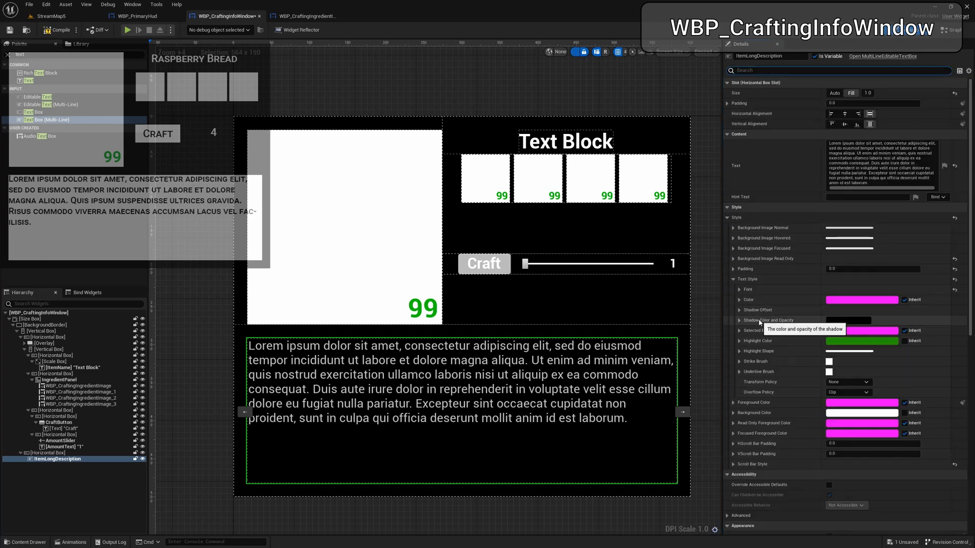
pyautogui.scroll(-5, 761, 321)
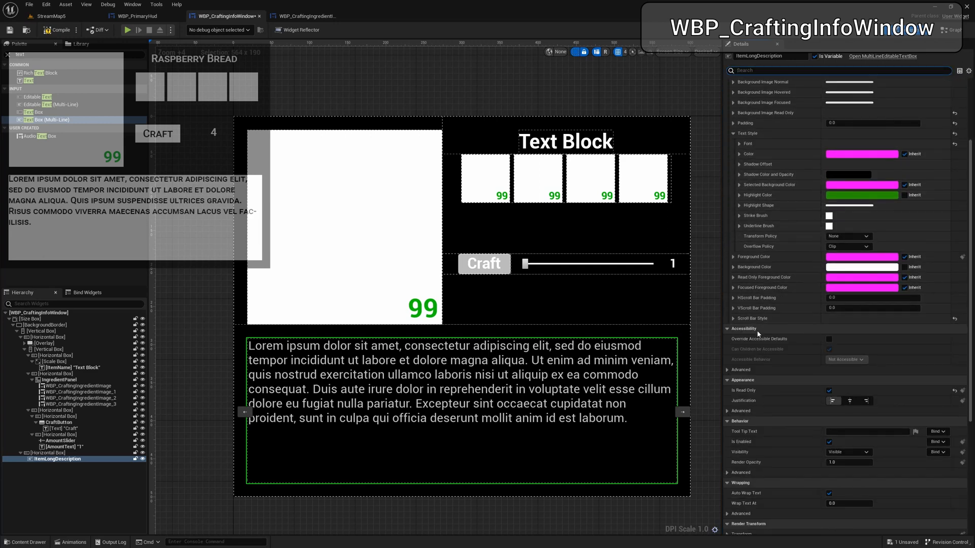
pyautogui.scroll(-3, 757, 345)
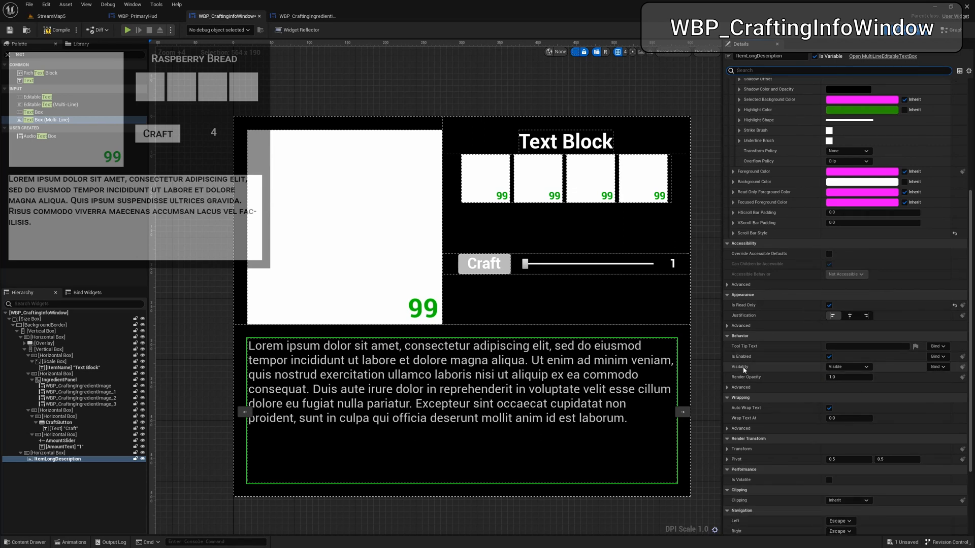
pyautogui.click(838, 367)
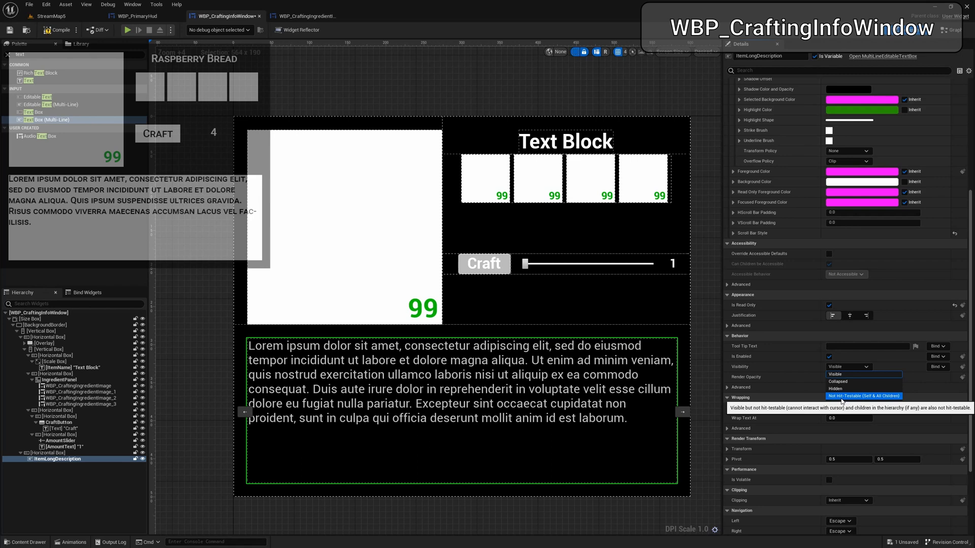
pyautogui.click(874, 399)
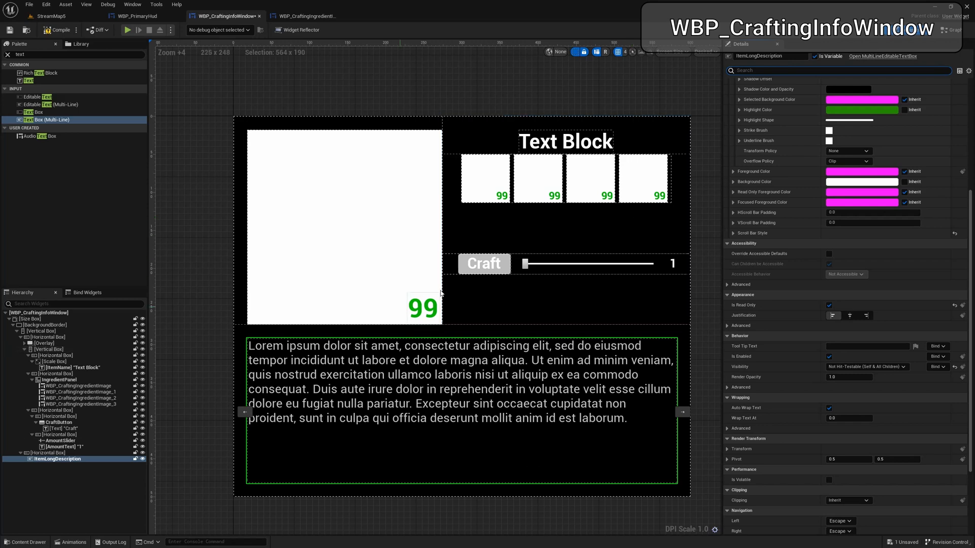
# - Select the four WBP_CraftingIngredientImage widgets, save WBP_CraftingInfoWindow and inspect the description text in the preview
pyautogui.click(79, 387)
pyautogui.keyDown('shift'); pyautogui.click(84, 405); pyautogui.keyUp('shift')
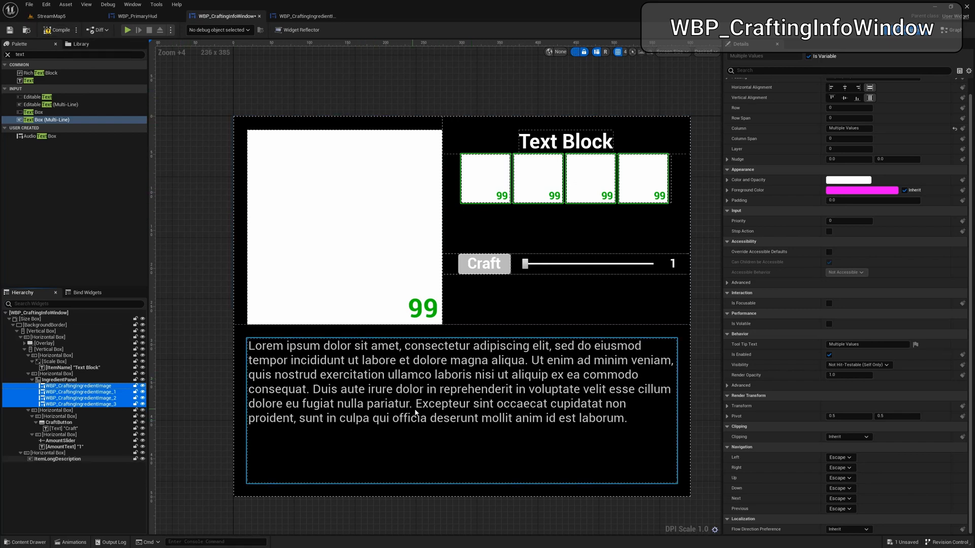
pyautogui.hotkey('ctrl', 's')
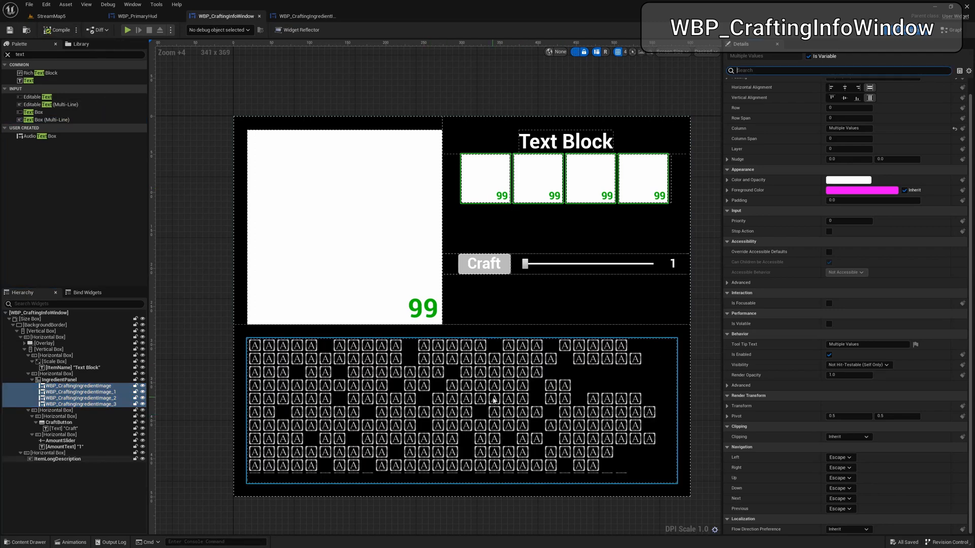
pyautogui.scroll(6, 494, 400)
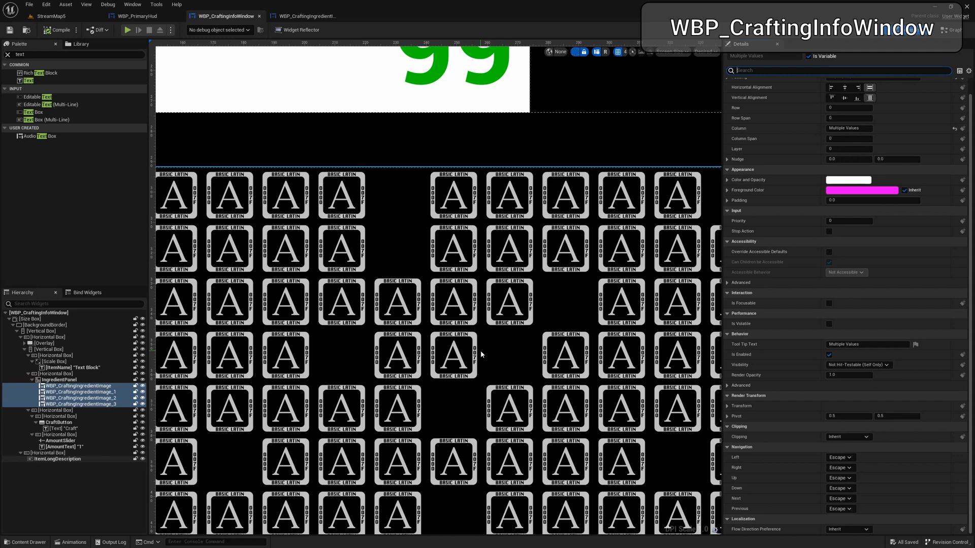
pyautogui.scroll(-5, 480, 353)
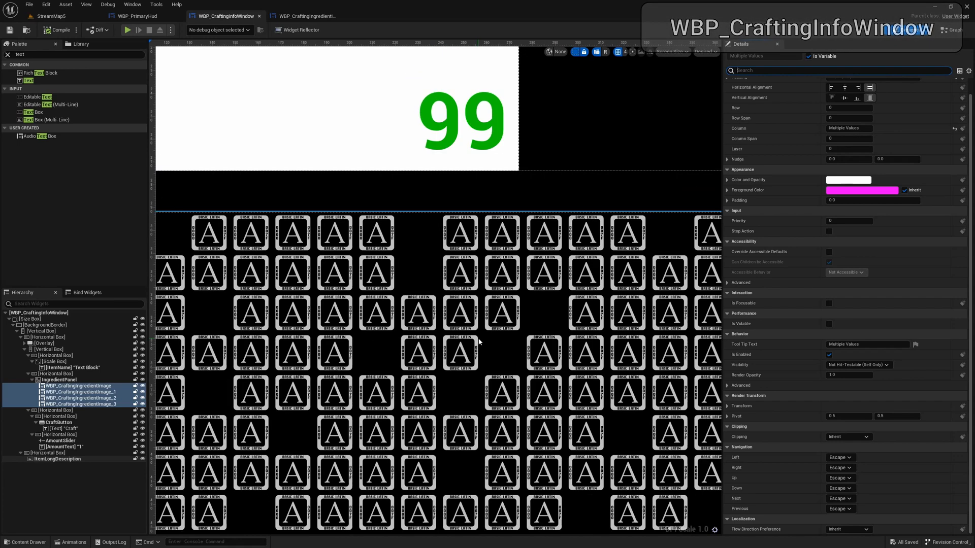
pyautogui.scroll(-3, 485, 341)
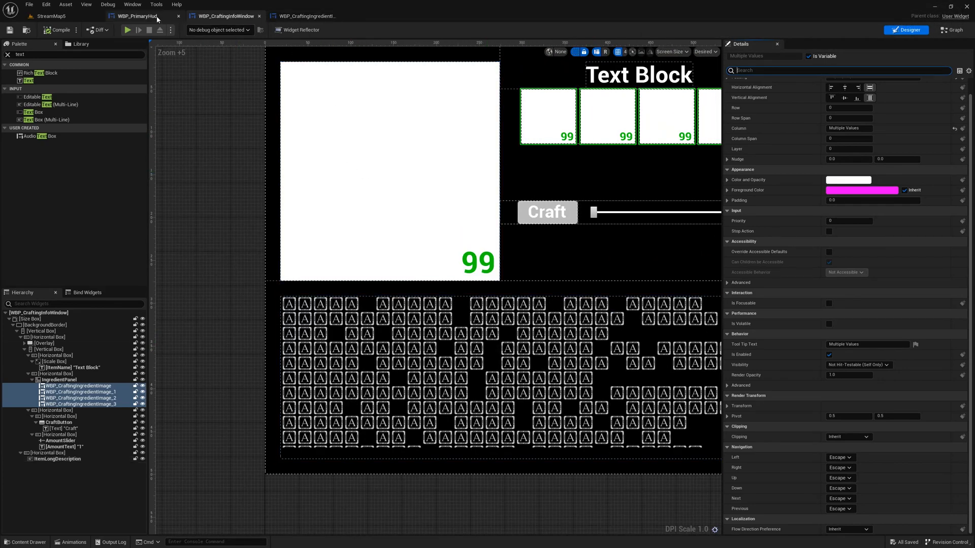
# - Rename the WBP_CraftingWindow widget in WBP_PrimaryHud as CraftingWindow
pyautogui.click(136, 15)
pyautogui.click(48, 352)
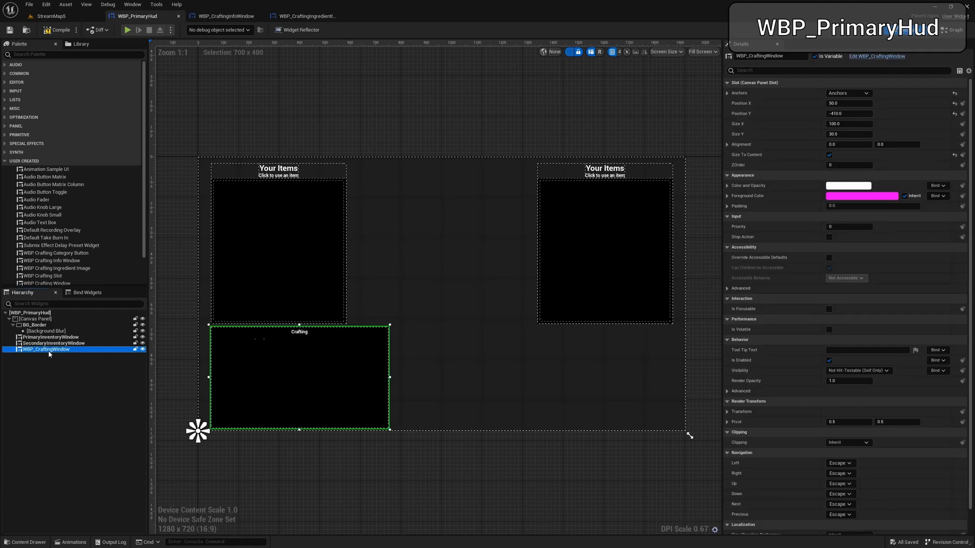
pyautogui.click(49, 352)
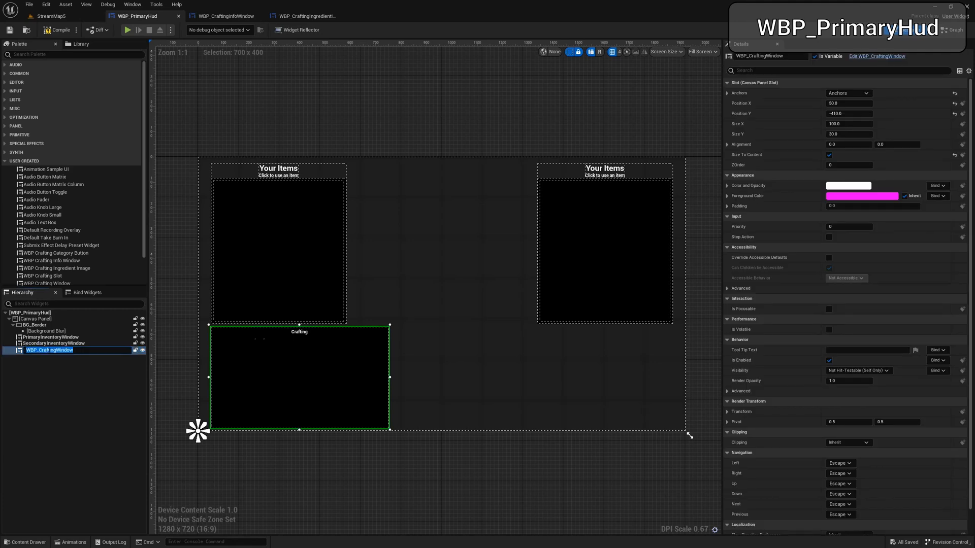
pyautogui.write('CraftingWindow')
pyautogui.press('Return')
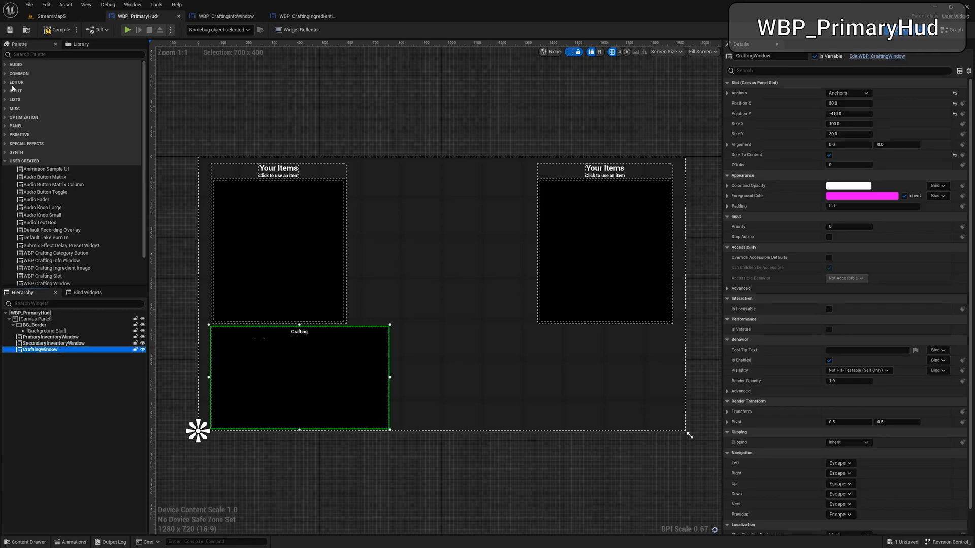
# - Add a WBP Crafting Info Window to the HUD's Canvas Panel and name it CraftingInfoWindow
pyautogui.scroll(-2, 40, 193)
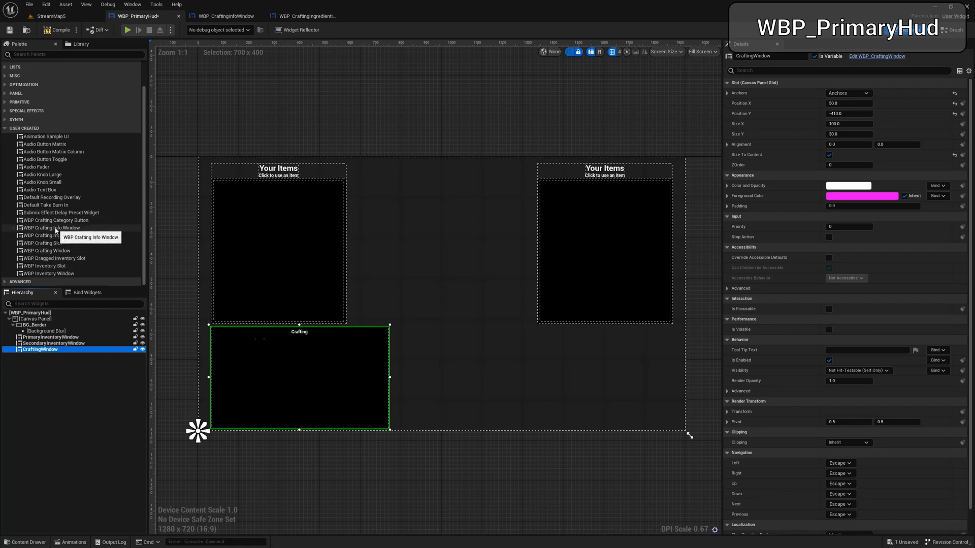
pyautogui.moveTo(56, 231); pyautogui.dragTo(46, 321)
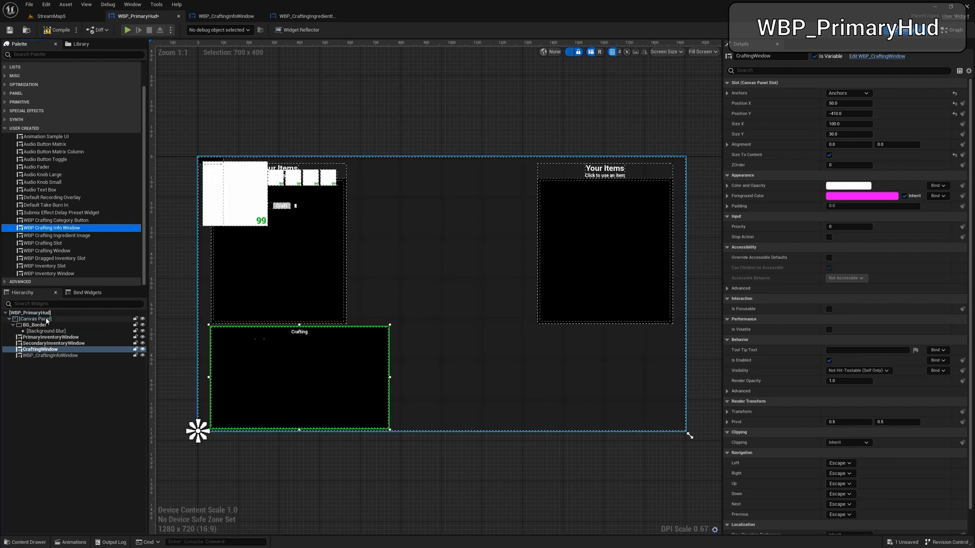
pyautogui.click(39, 355)
pyautogui.click(39, 356)
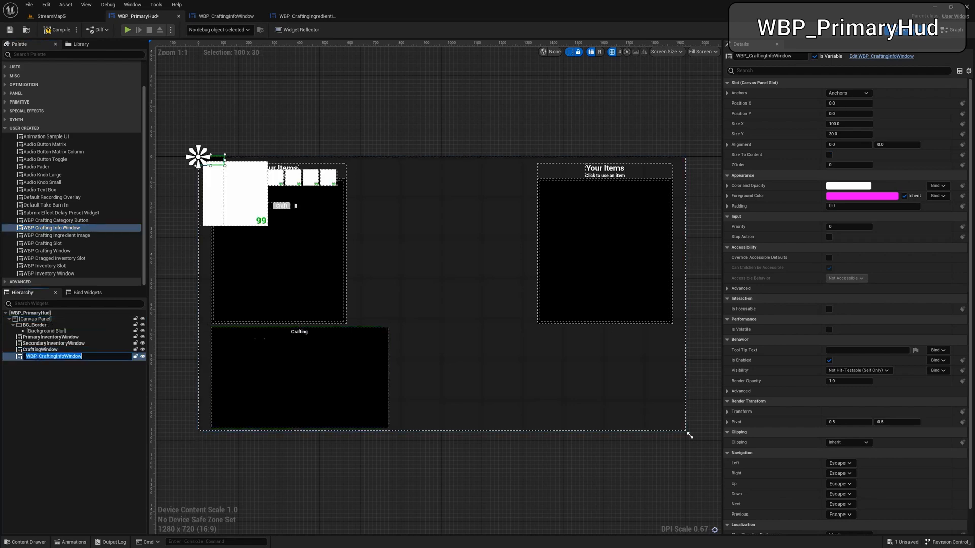
pyautogui.press('BackSpace')
pyautogui.press('Return')
# - Anchor CraftingInfoWindow to the top centre of the canvas and reset its Position X to 0
pyautogui.click(835, 94)
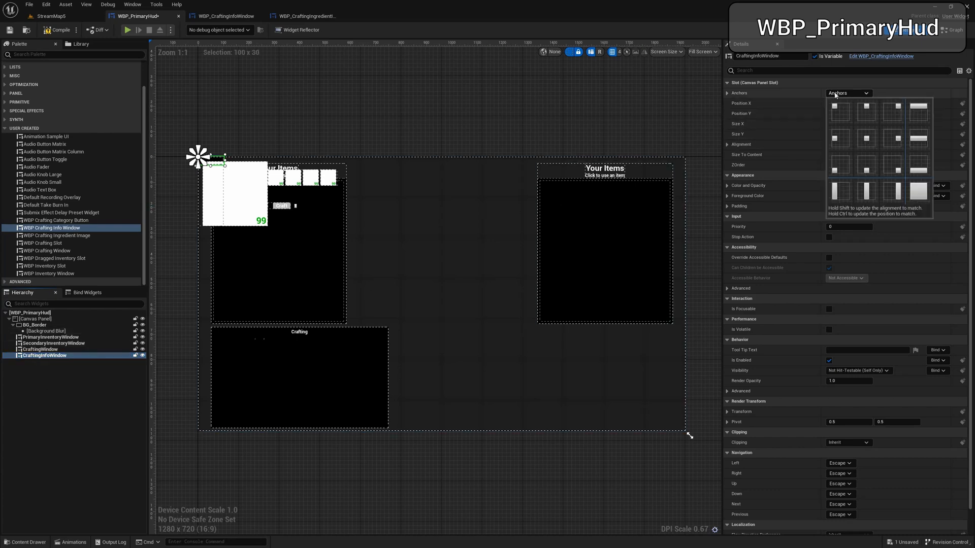
pyautogui.click(870, 111)
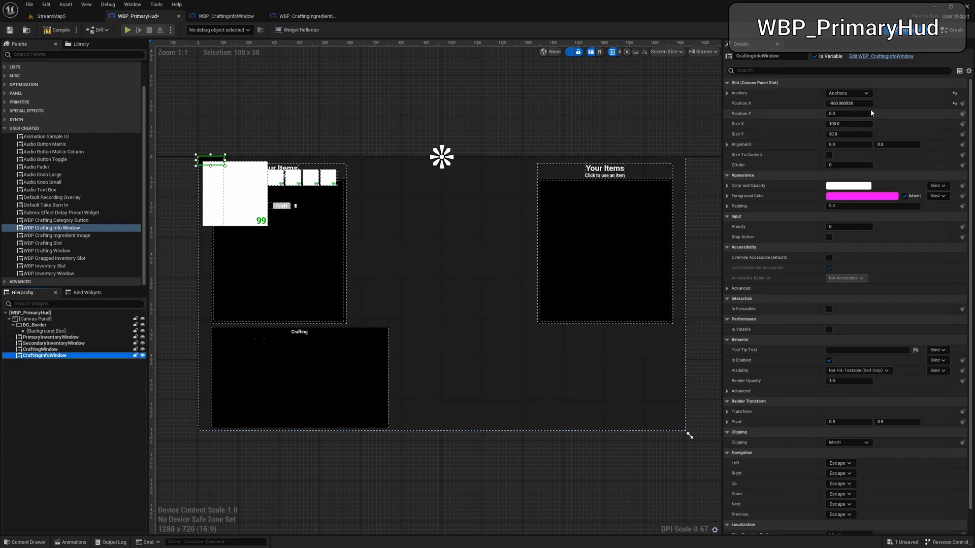
pyautogui.click(954, 103)
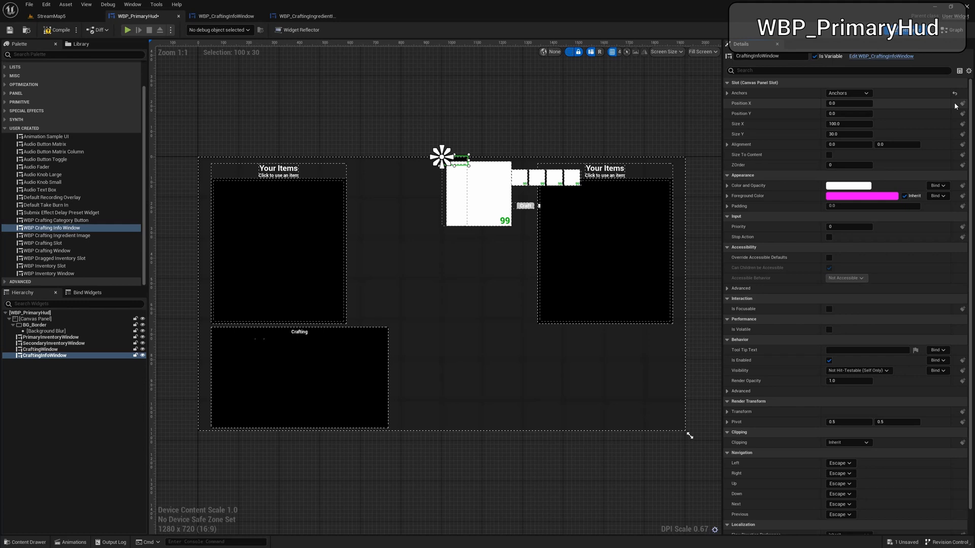
# - Set CraftingInfoWindow's X alignment to 0.5 and enable Size To Content
pyautogui.click(843, 145)
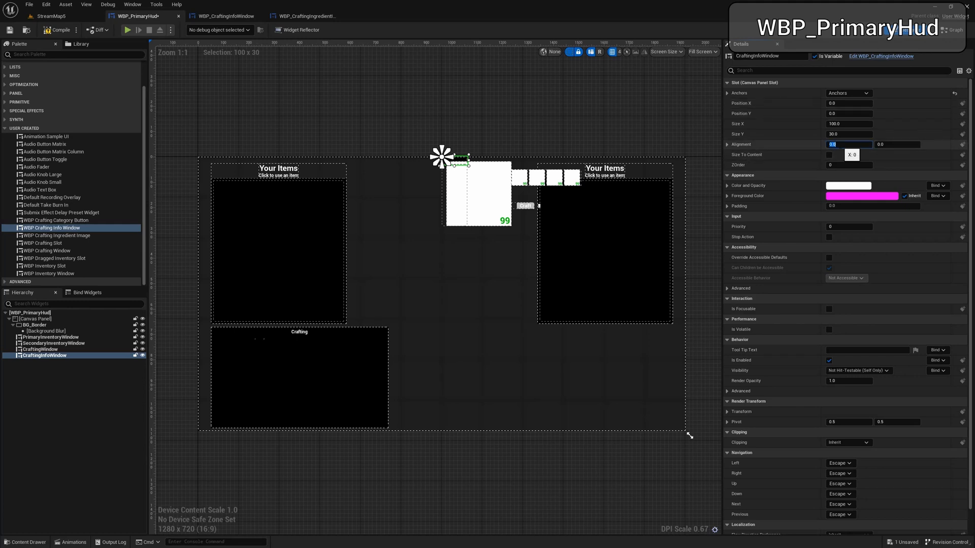
pyautogui.press('BackSpace')
pyautogui.write('.5')
pyautogui.press('Return')
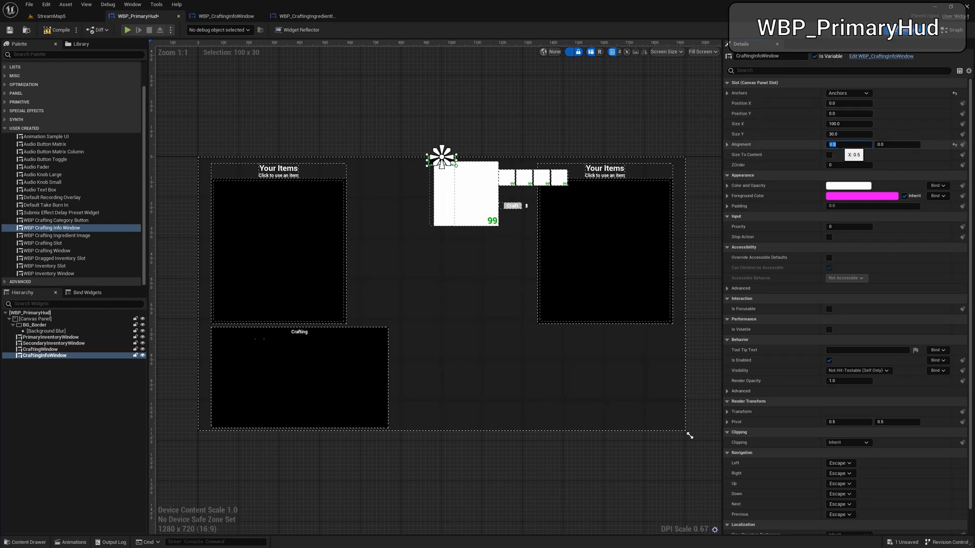
pyautogui.click(829, 154)
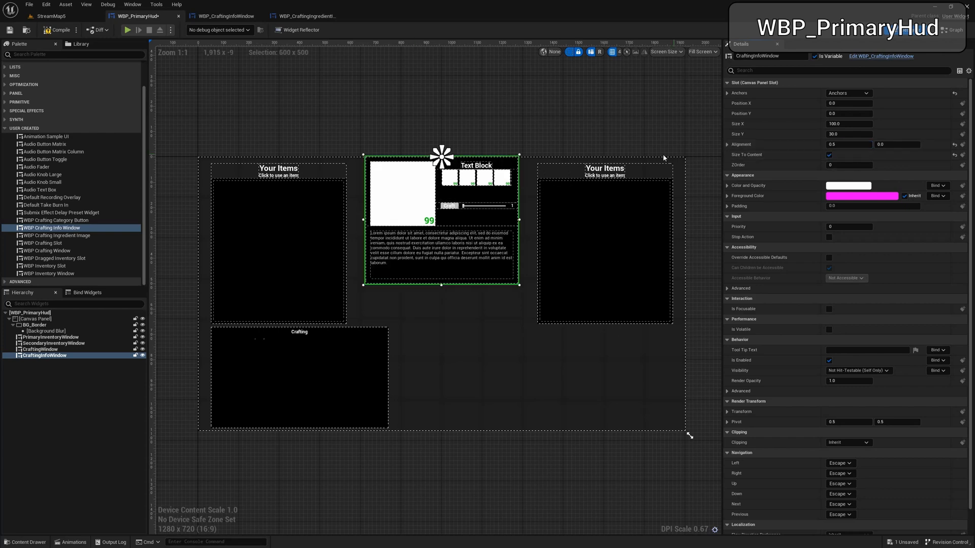
# - Set CraftingInfoWindow's Position Y to 84
pyautogui.click(846, 114)
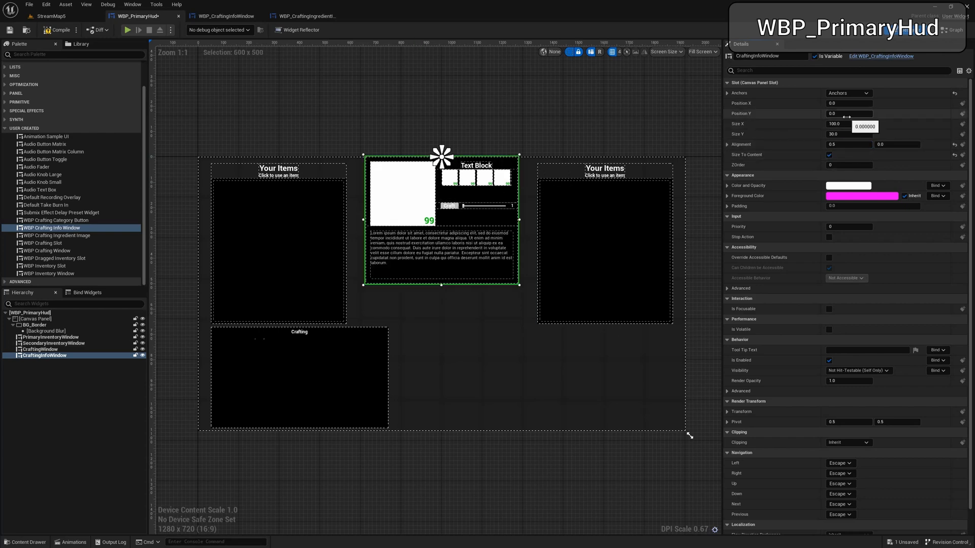
pyautogui.write('84')
pyautogui.press('Return')
# - Check how CraftingInfoWindow's top edge lines up with the inventory windows on both sides and inspect the HUD's overall layout
pyautogui.scroll(8, 526, 190)
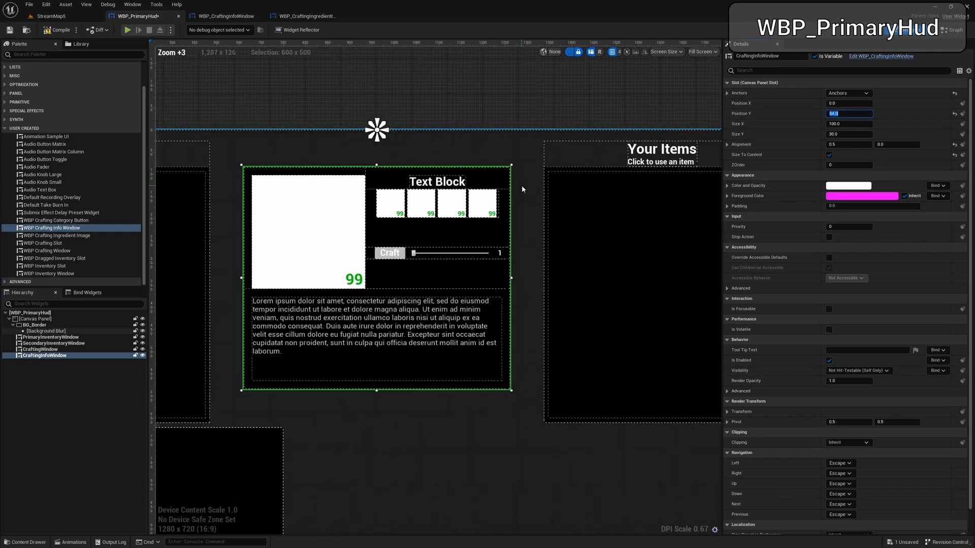
pyautogui.click(508, 158)
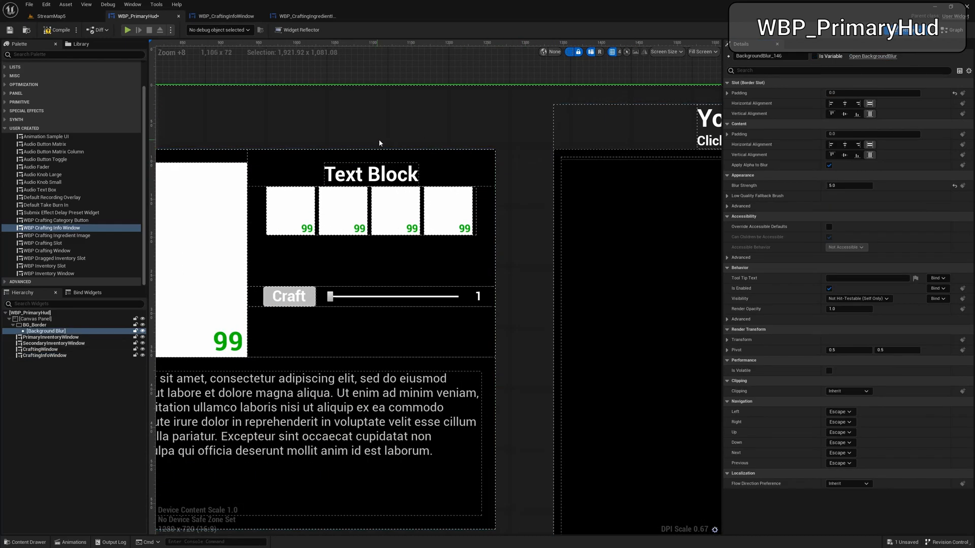
pyautogui.moveTo(378, 139); pyautogui.dragTo(634, 141, button='right')
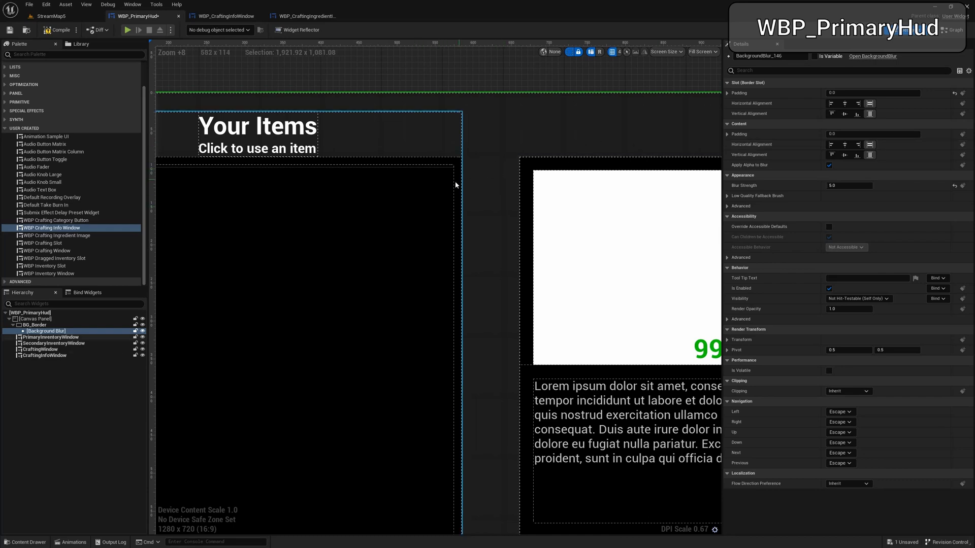
pyautogui.moveTo(570, 130); pyautogui.dragTo(417, 135, button='right')
pyautogui.scroll(-3, 416, 136)
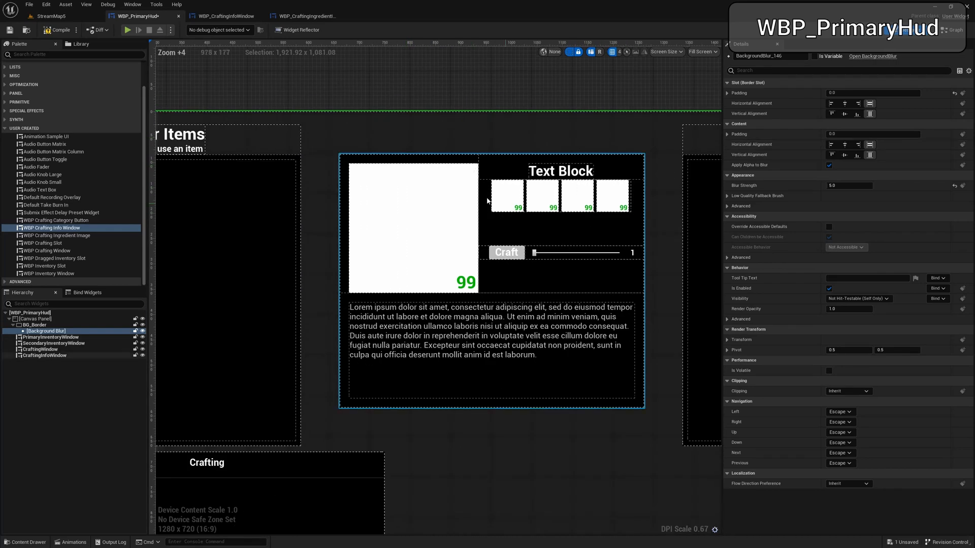
pyautogui.scroll(-3, 504, 242)
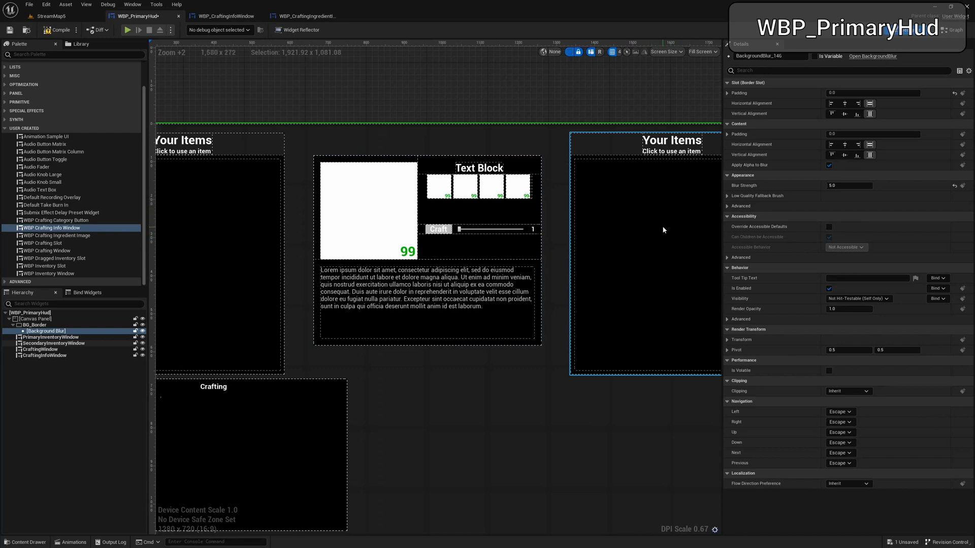
pyautogui.moveTo(451, 281); pyautogui.dragTo(532, 287, button='right')
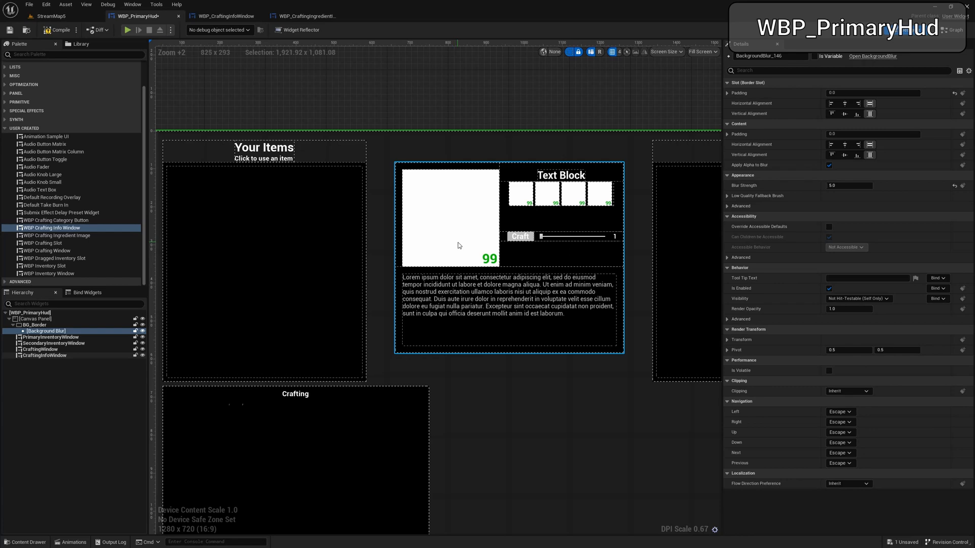
pyautogui.scroll(-1, 458, 246)
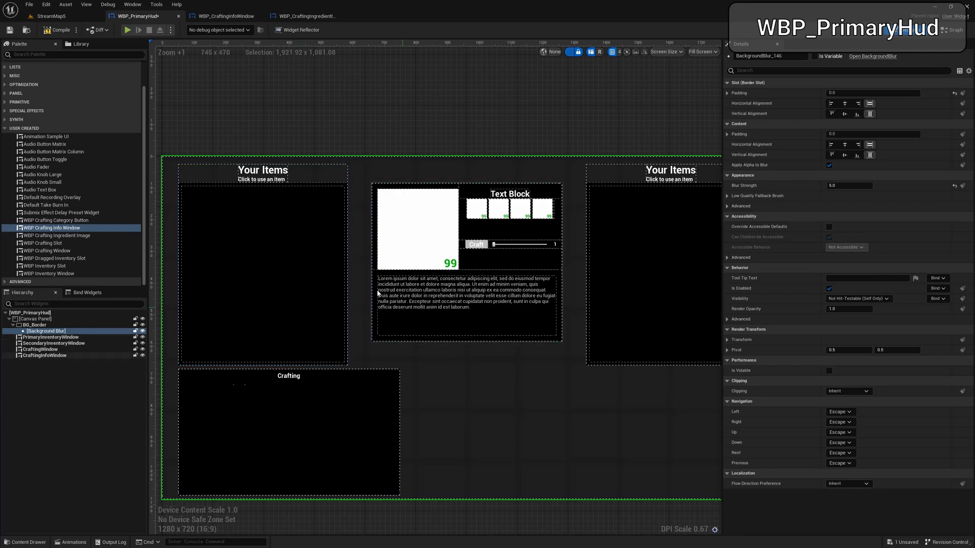
pyautogui.scroll(4, 414, 307)
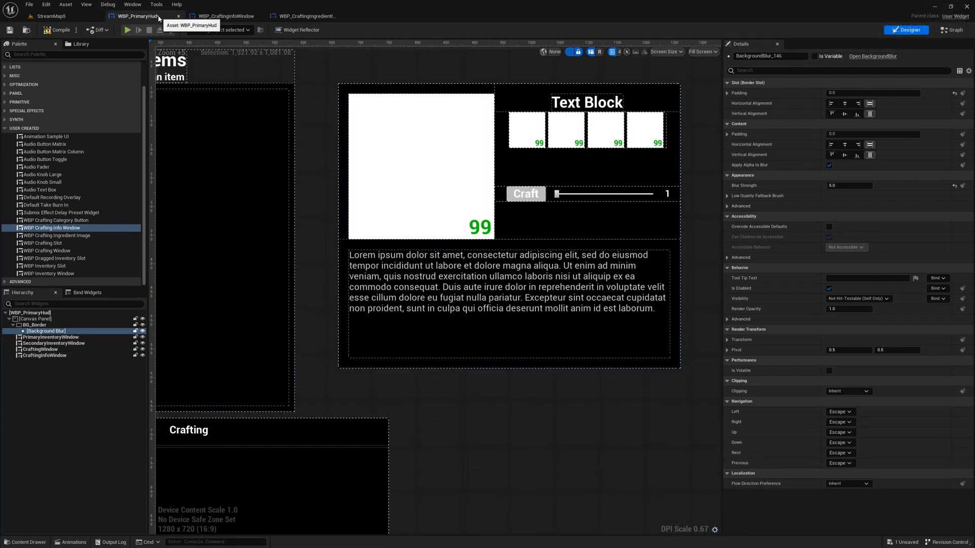
# - Switch to the WBP_CraftingInfoWindow widget and review its complete layout
pyautogui.click(224, 15)
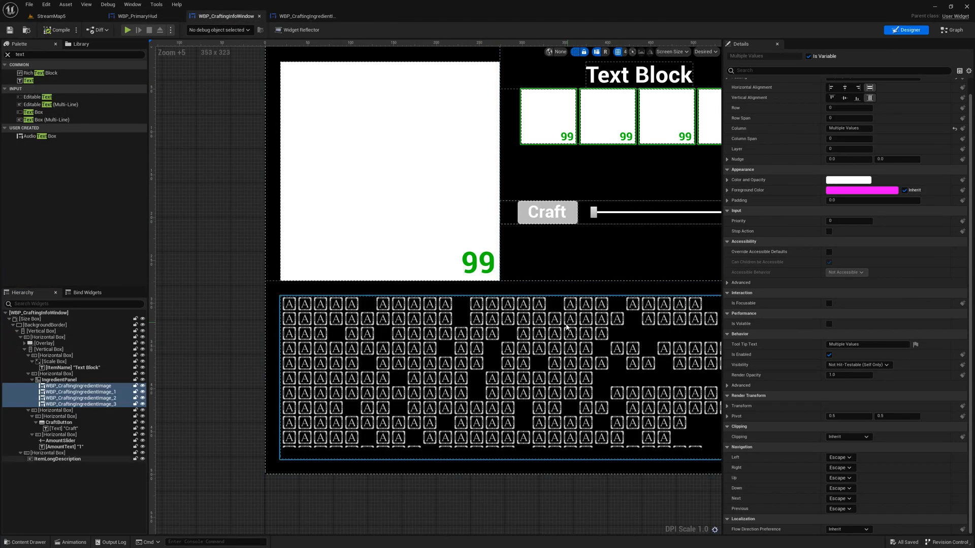
pyautogui.moveTo(669, 325); pyautogui.dragTo(563, 310, button='right')
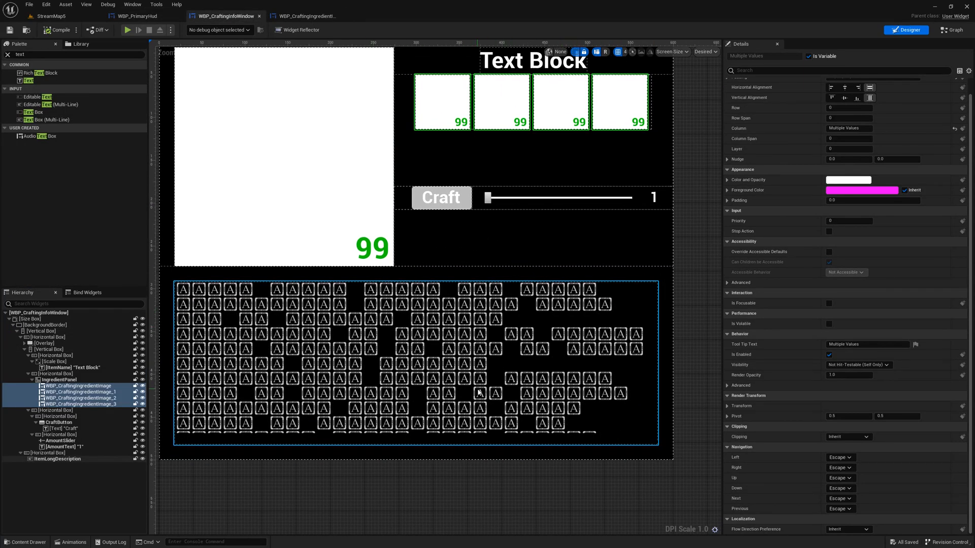
pyautogui.scroll(-2, 479, 392)
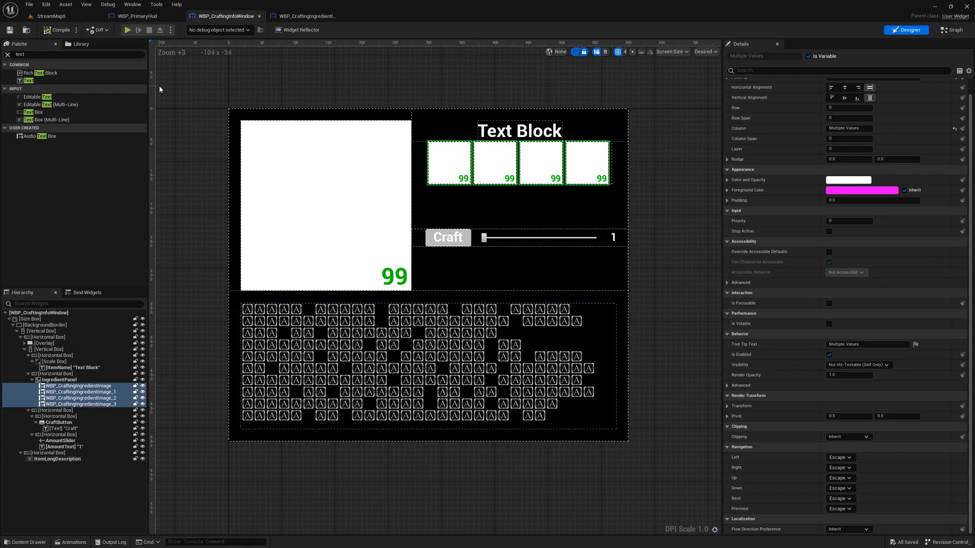
# - Play the game preview, open the player's inventory and try the amount slider in the crafting info window
pyautogui.click(128, 31)
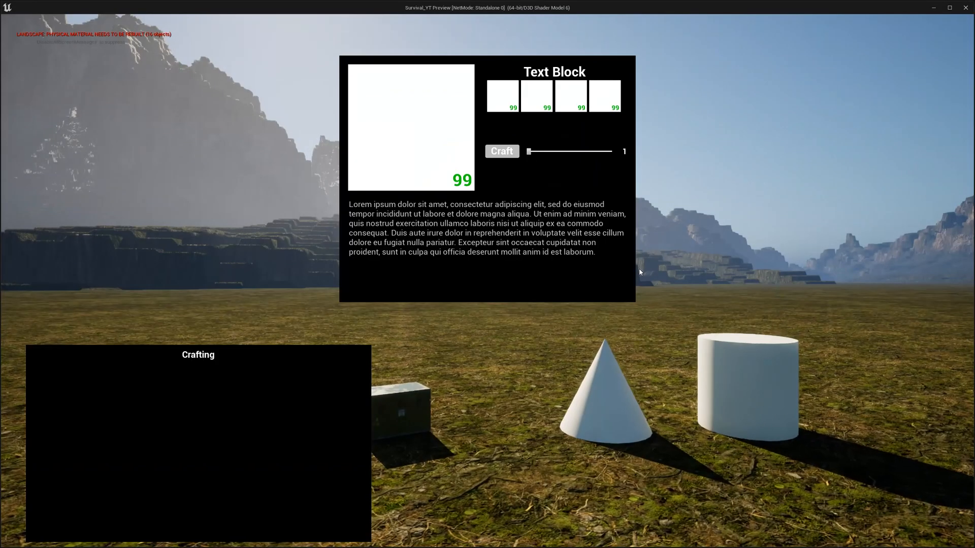
pyautogui.click(444, 155)
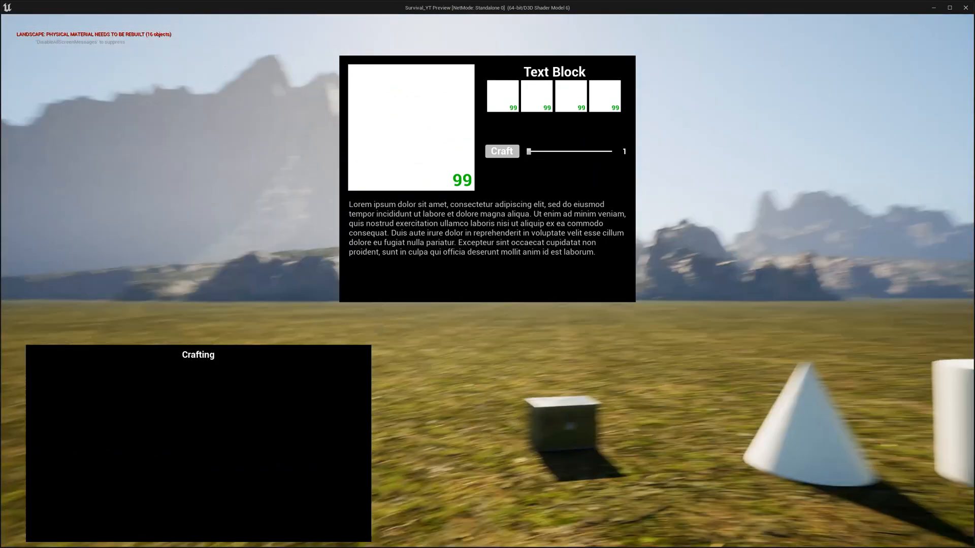
pyautogui.press('Tab')
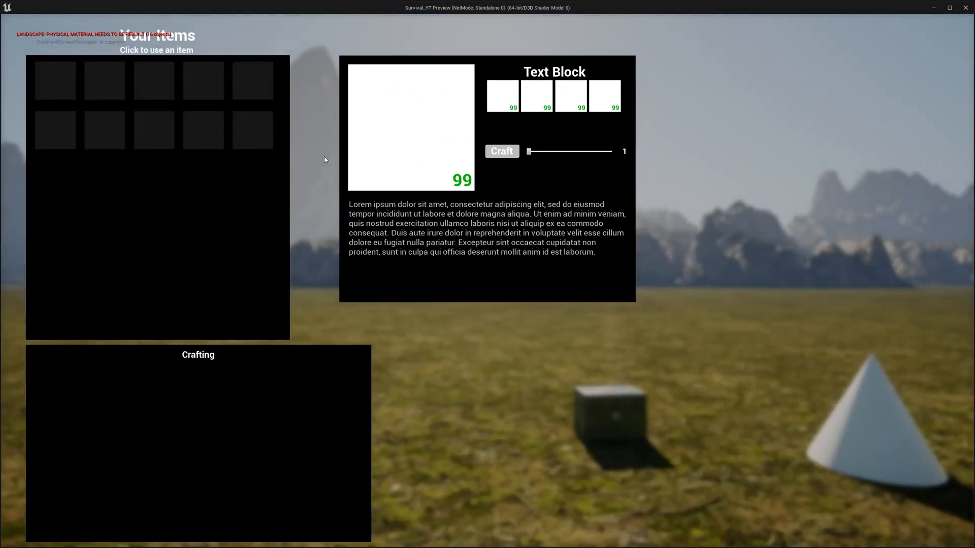
pyautogui.moveTo(529, 151)
pyautogui.mouseDown()
pyautogui.moveTo(616, 151)
pyautogui.moveTo(529, 151)
pyautogui.mouseUp()
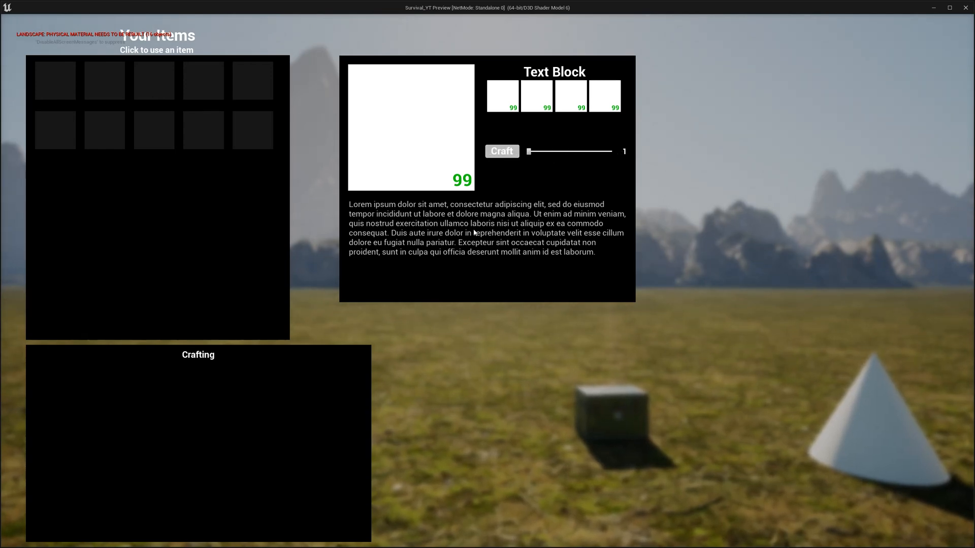